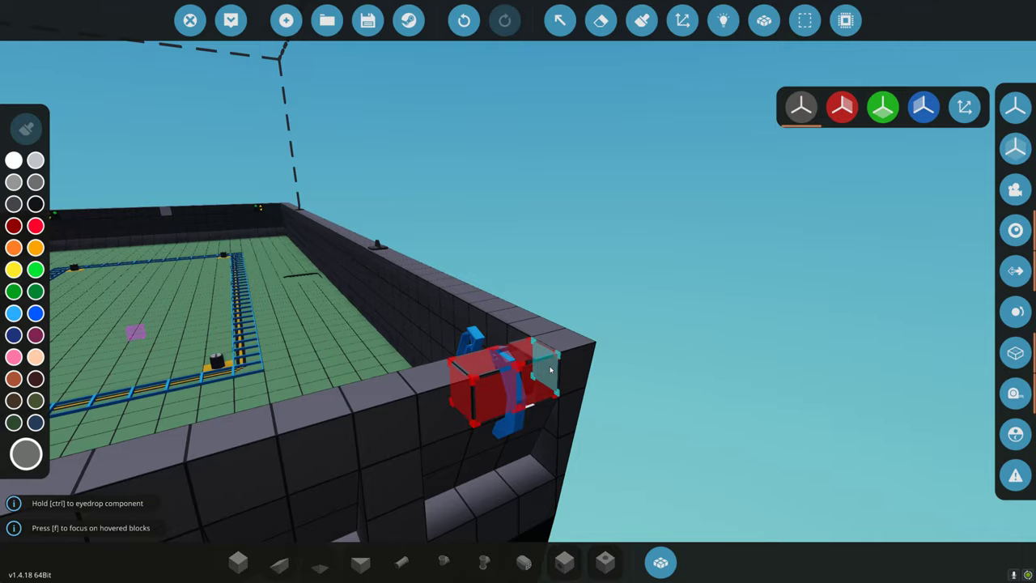
# - Try to rotate and fit the pivot into the gap at the corner of the hull's upper wall
pyautogui.press('w')
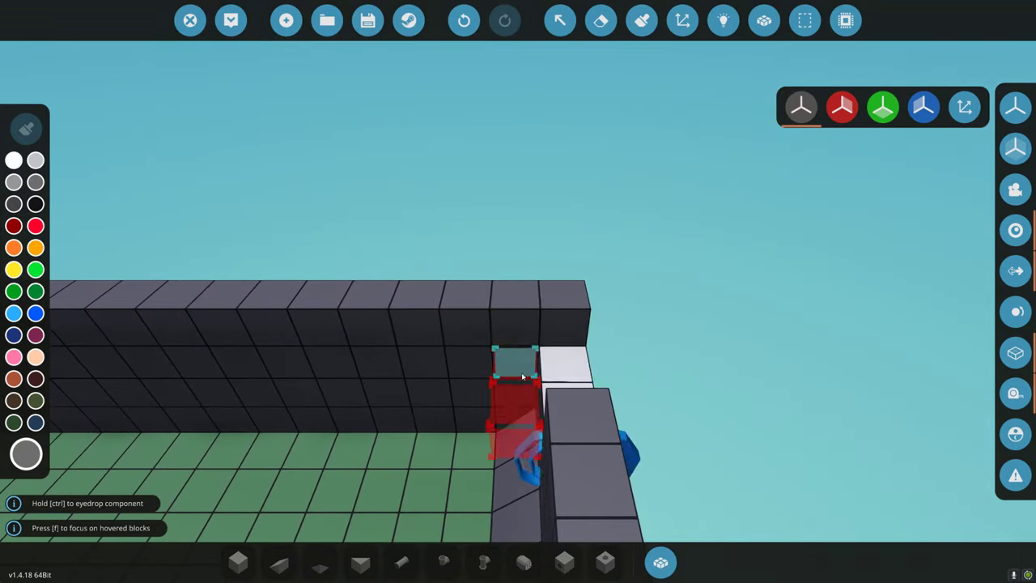
pyautogui.press('j')
pyautogui.moveTo(573, 344); pyautogui.dragTo(607, 351)
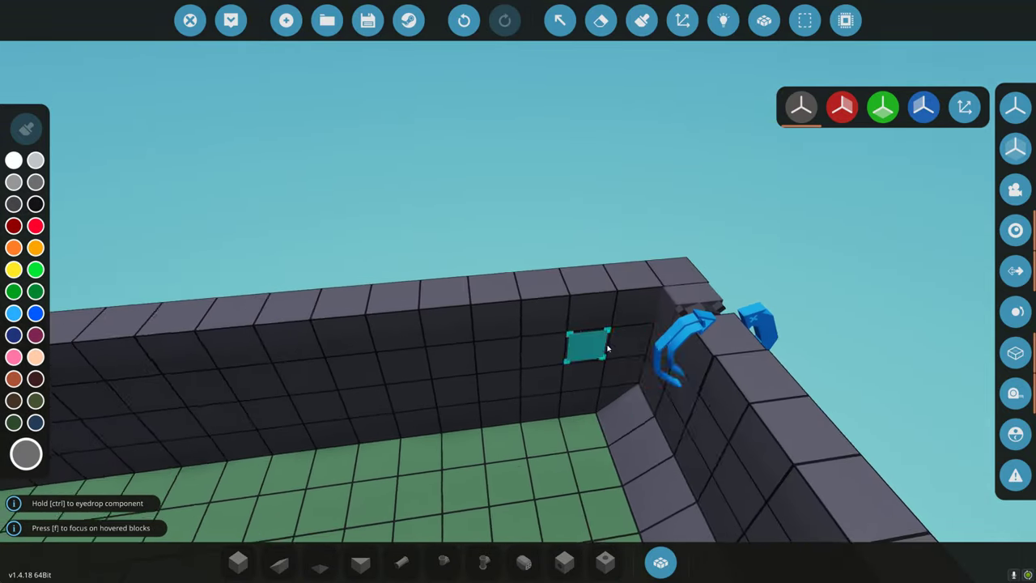
pyautogui.press('r')
pyautogui.press('r')
pyautogui.press('r')
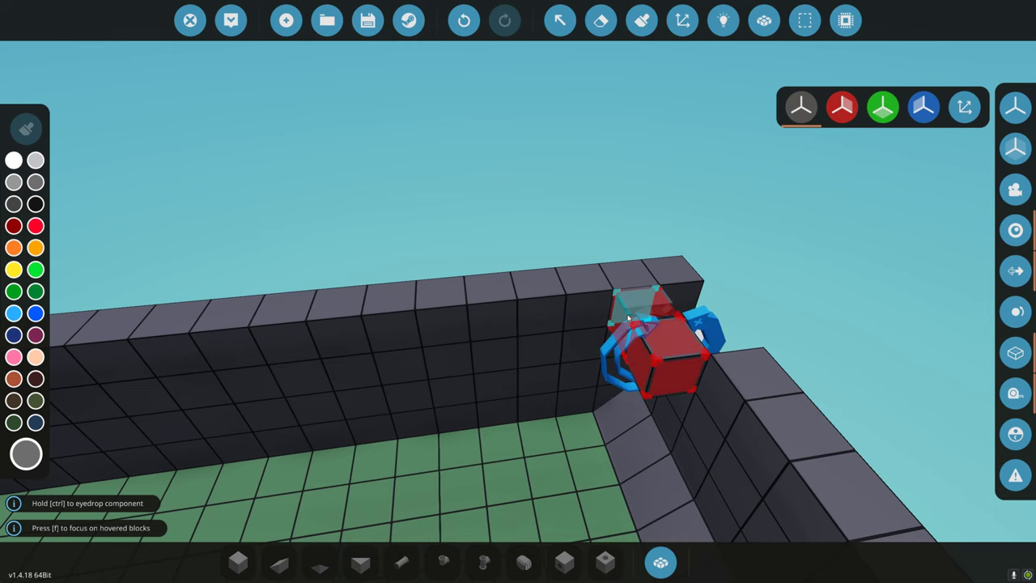
pyautogui.moveTo(607, 323); pyautogui.dragTo(701, 264)
pyautogui.moveTo(701, 334); pyautogui.dragTo(652, 338)
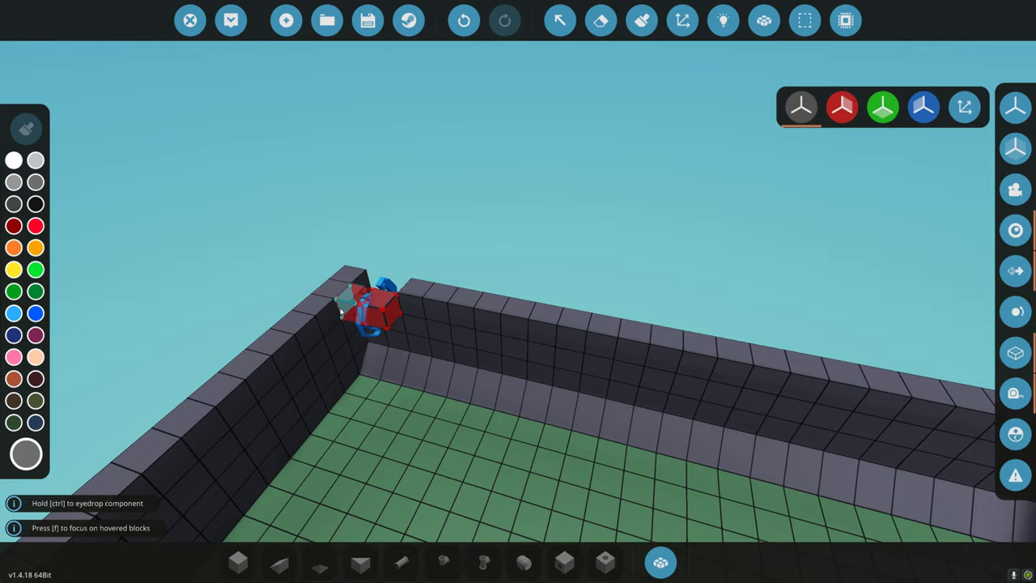
pyautogui.press('a')
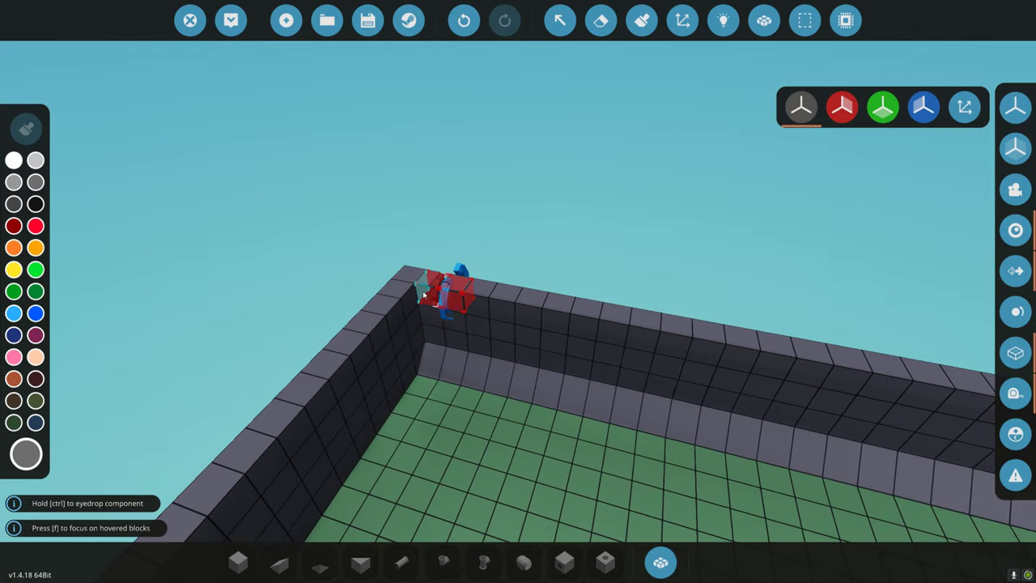
pyautogui.rightClick(422, 293)
pyautogui.press('s')
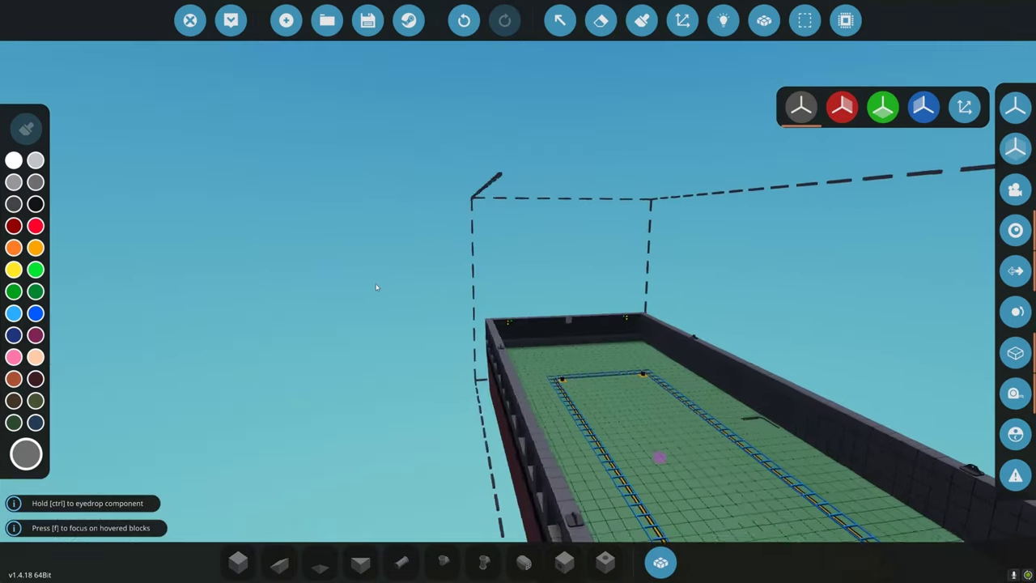
# - Try placing a basic block on the wall beside the corner gap and undo the edits made at that corner
pyautogui.press('w')
pyautogui.press('d')
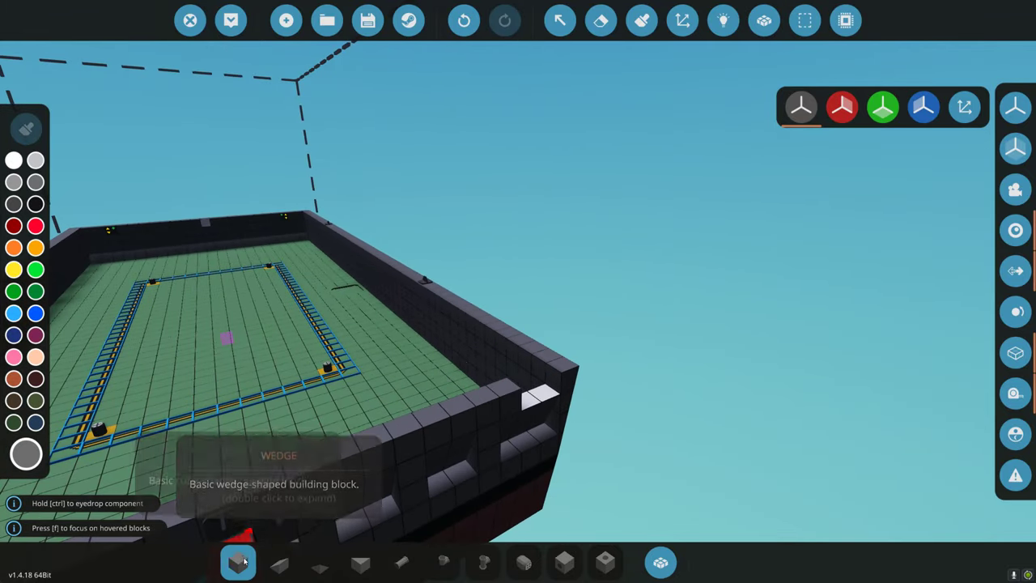
pyautogui.press('w')
pyautogui.press('d')
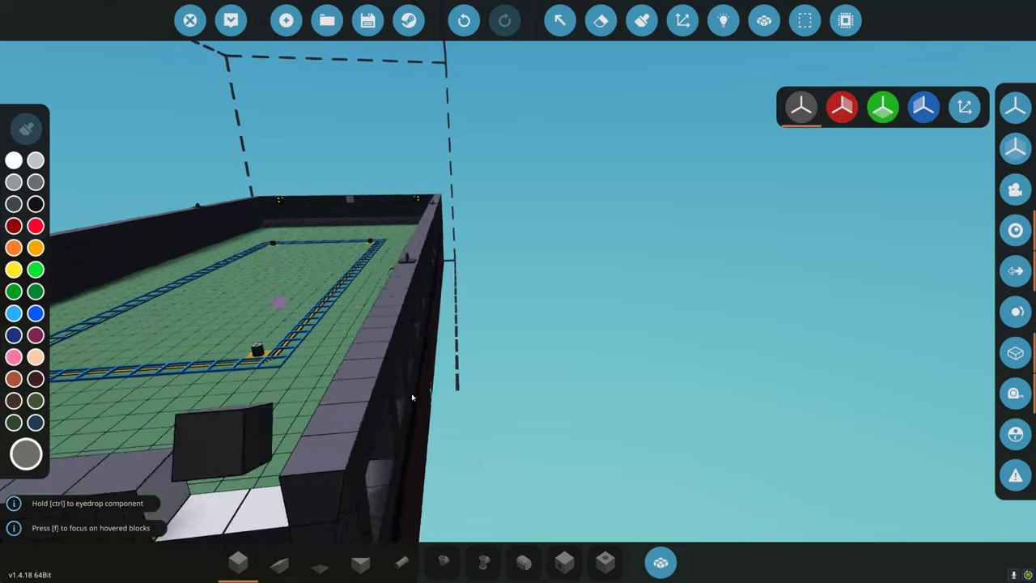
pyautogui.click(314, 388)
pyautogui.press('s')
pyautogui.press('s')
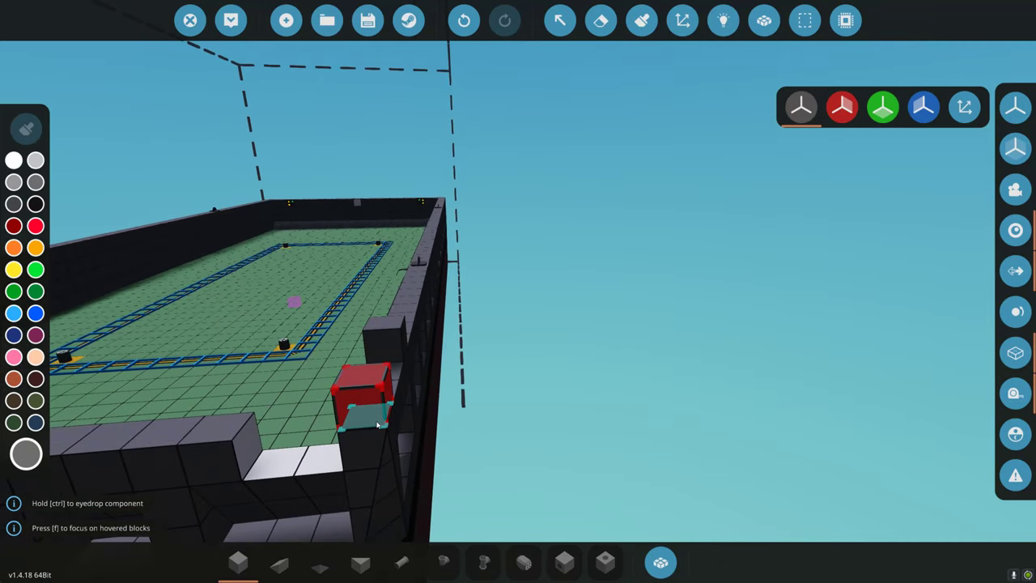
pyautogui.moveTo(376, 425); pyautogui.dragTo(306, 420)
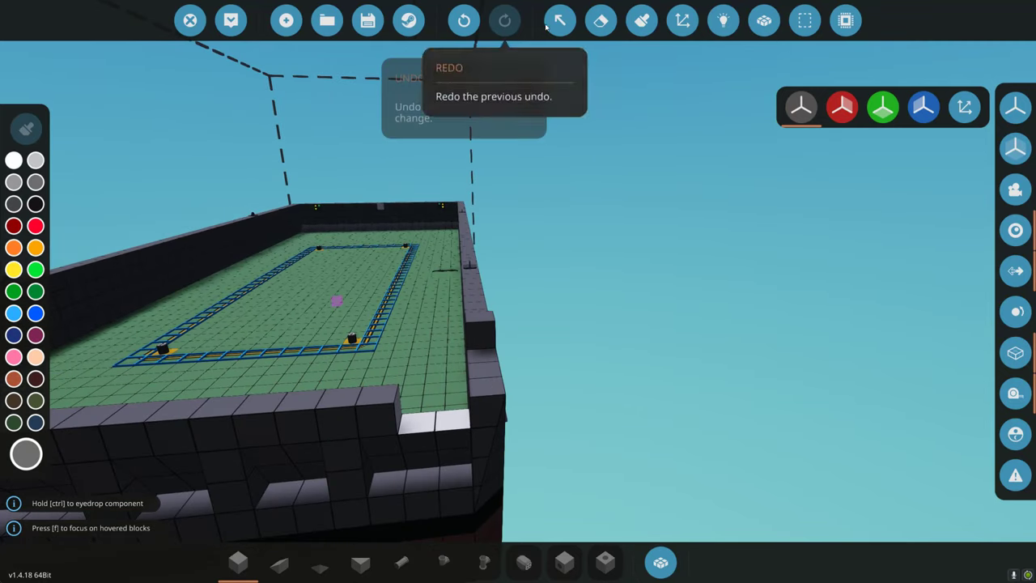
pyautogui.click(461, 23)
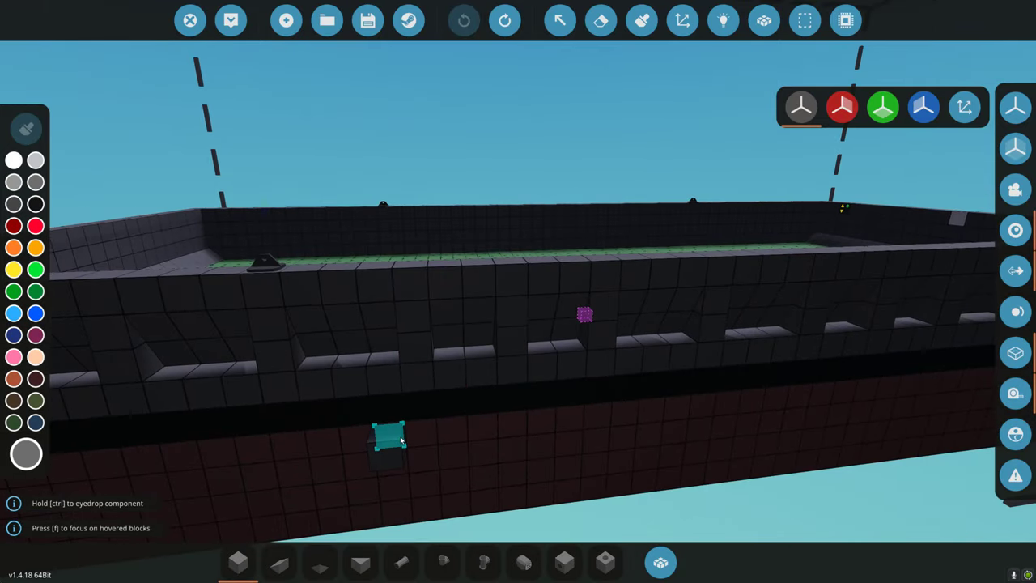
# - Examine the deck and the long side walls from several angles for a place to mount the pivot
pyautogui.press('s')
pyautogui.press('w')
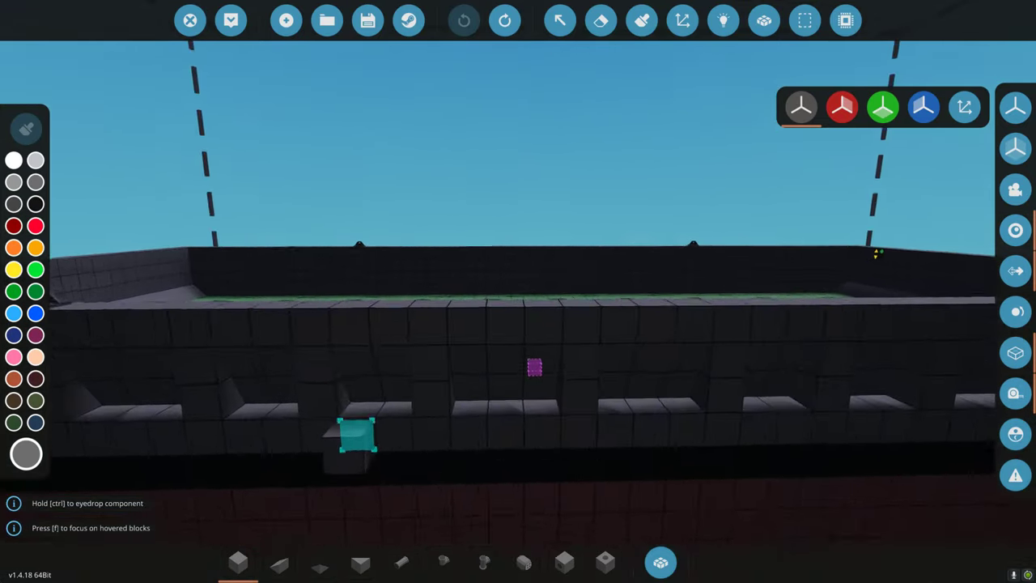
pyautogui.press('w')
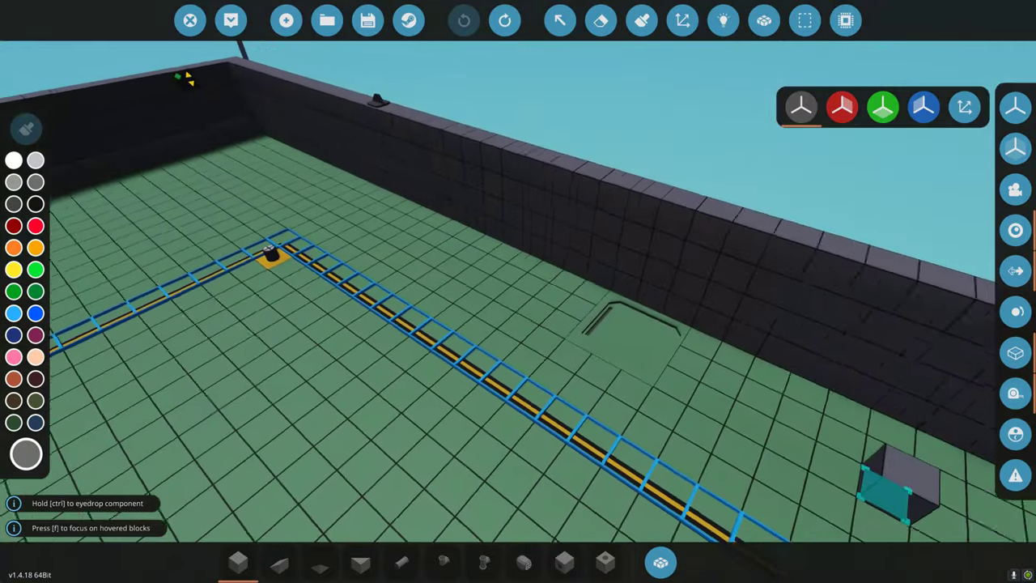
pyautogui.press('w')
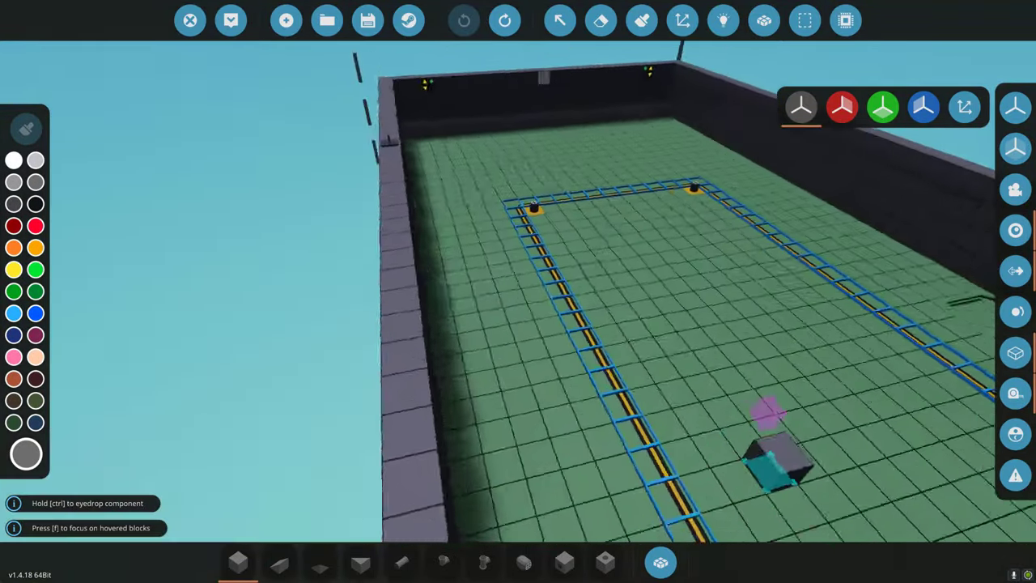
pyautogui.press('s')
pyautogui.press('w')
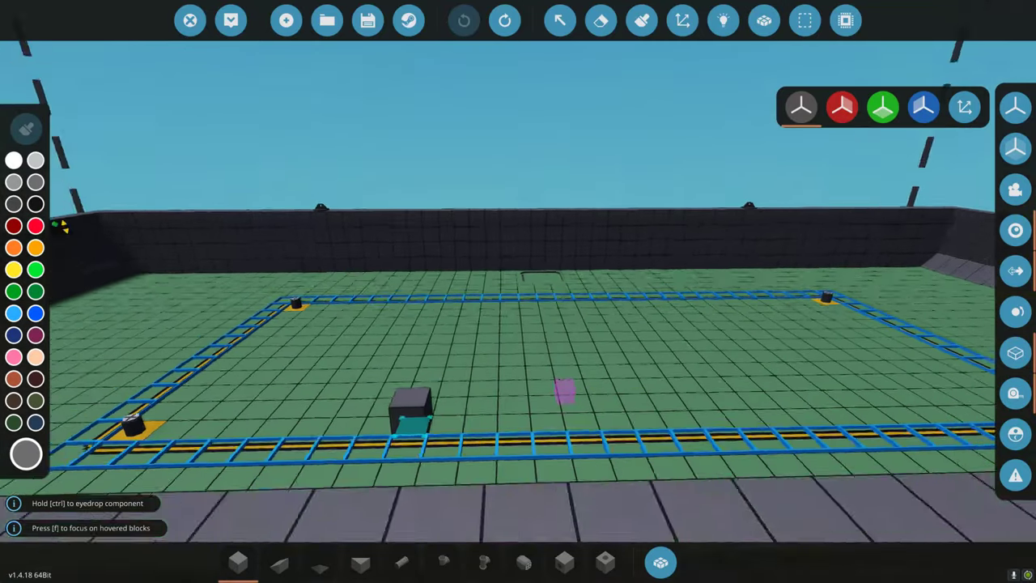
pyautogui.press('s')
pyautogui.press('w')
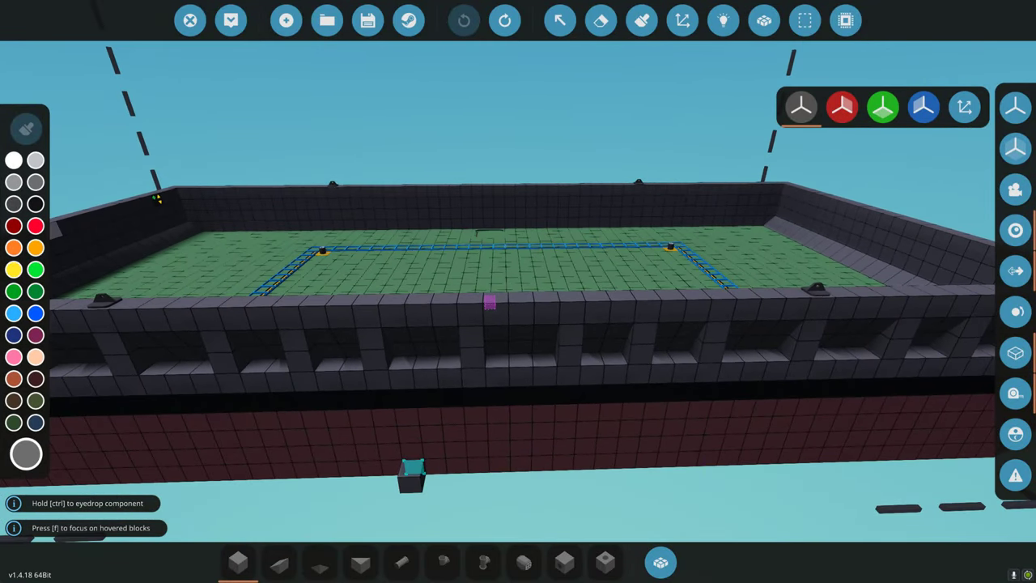
pyautogui.press('w')
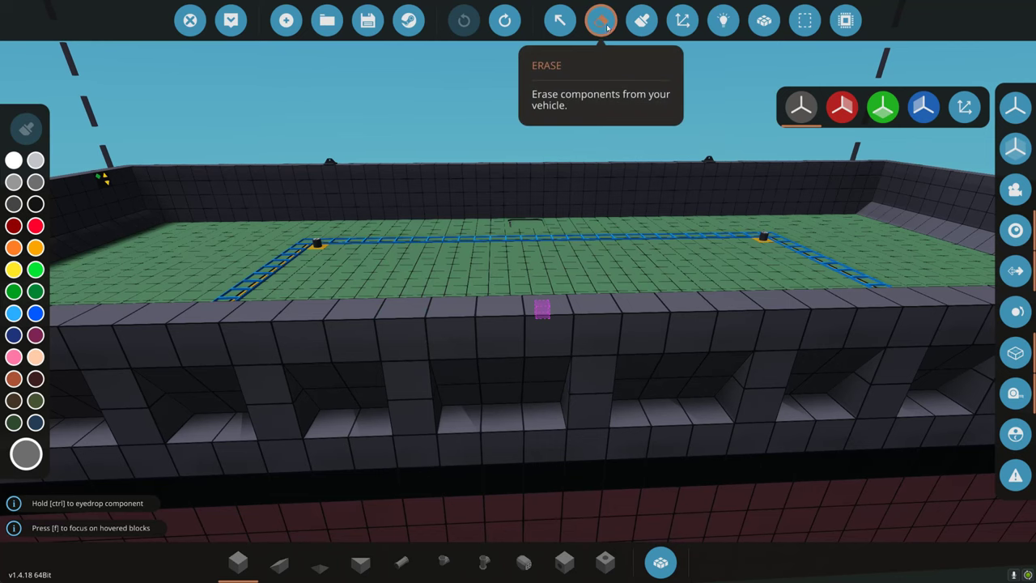
# - Erase two adjacent blocks from the top row in the middle of the long side wall
pyautogui.click(606, 28)
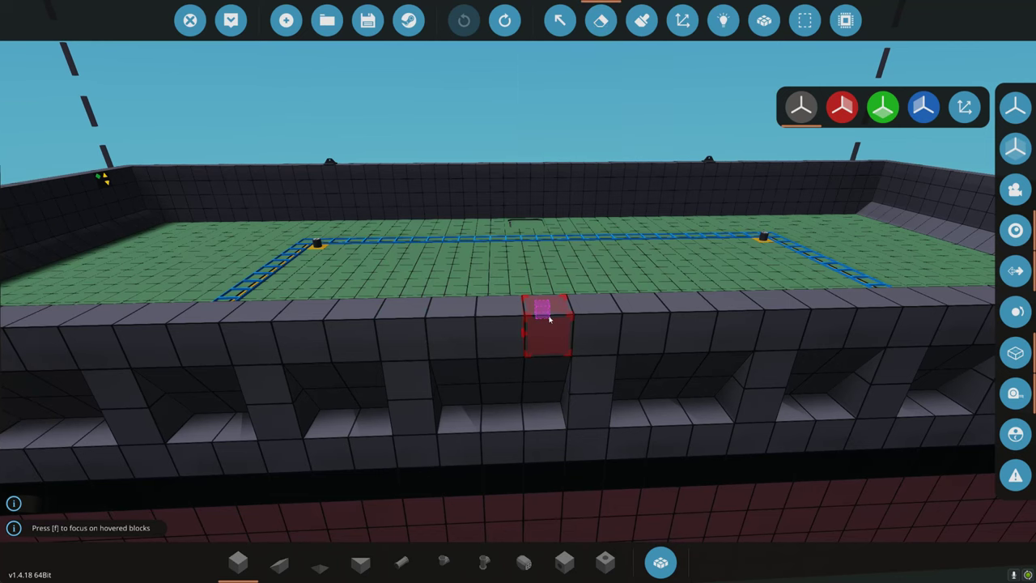
pyautogui.click(548, 316)
pyautogui.click(504, 340)
# - Choose the compact velocity pivot from the inventory, turn it along the wall and place it in the two-block gap
pyautogui.click(660, 562)
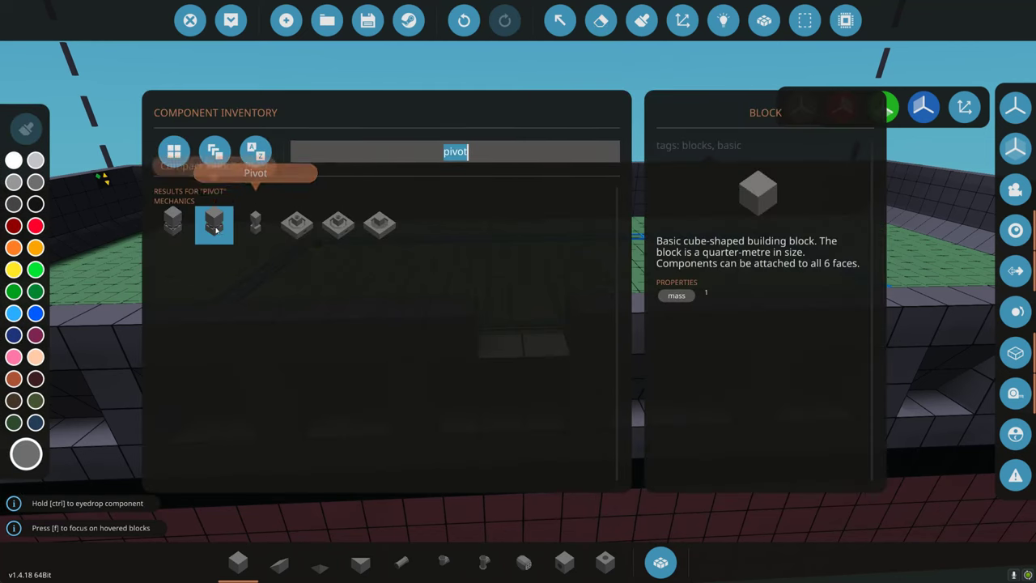
pyautogui.click(217, 225)
pyautogui.click(659, 563)
pyautogui.press('l')
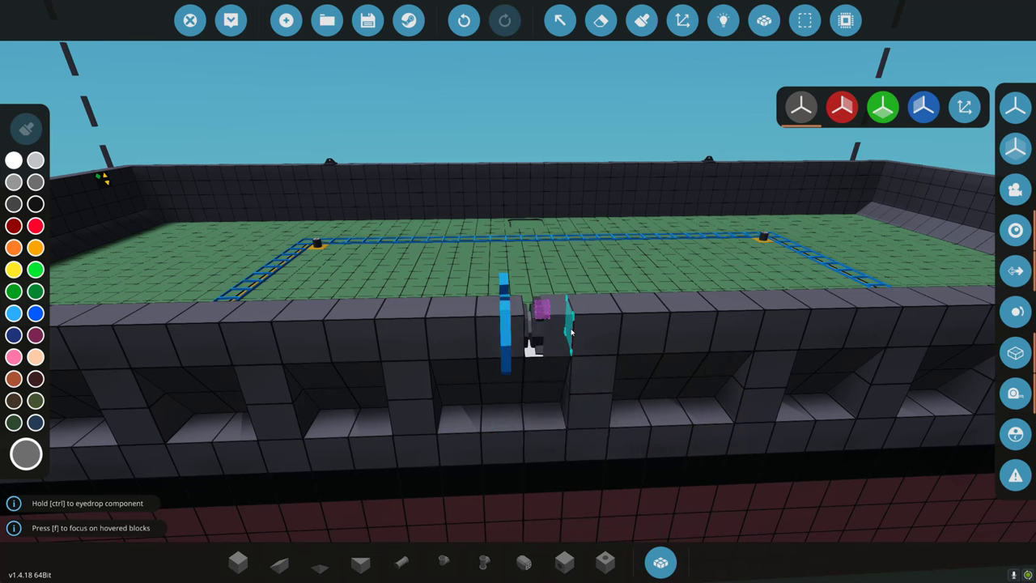
pyautogui.click(571, 332)
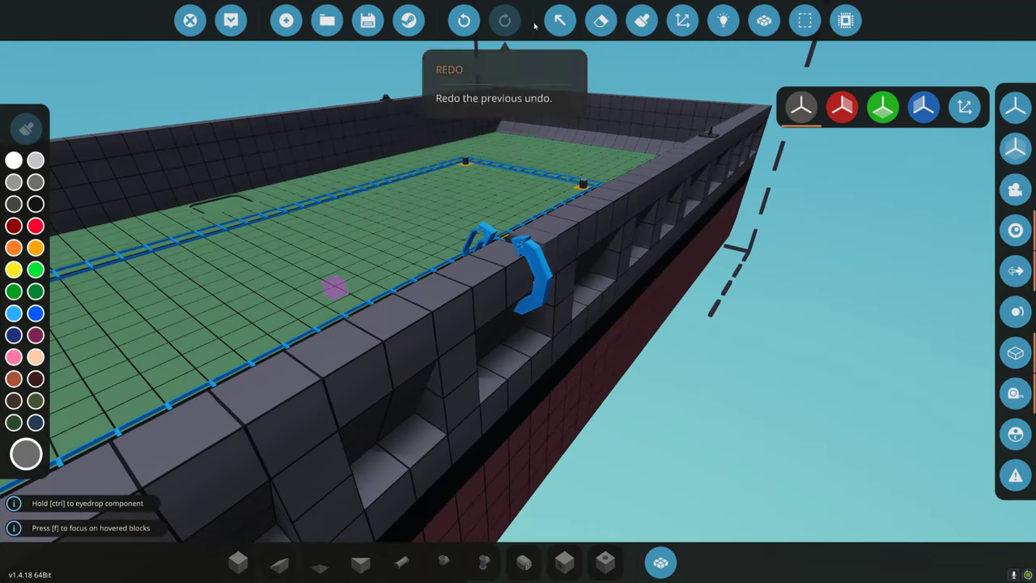
# - Undo the pivot placement and place the pivot in the side wall gap again
pyautogui.click(463, 20)
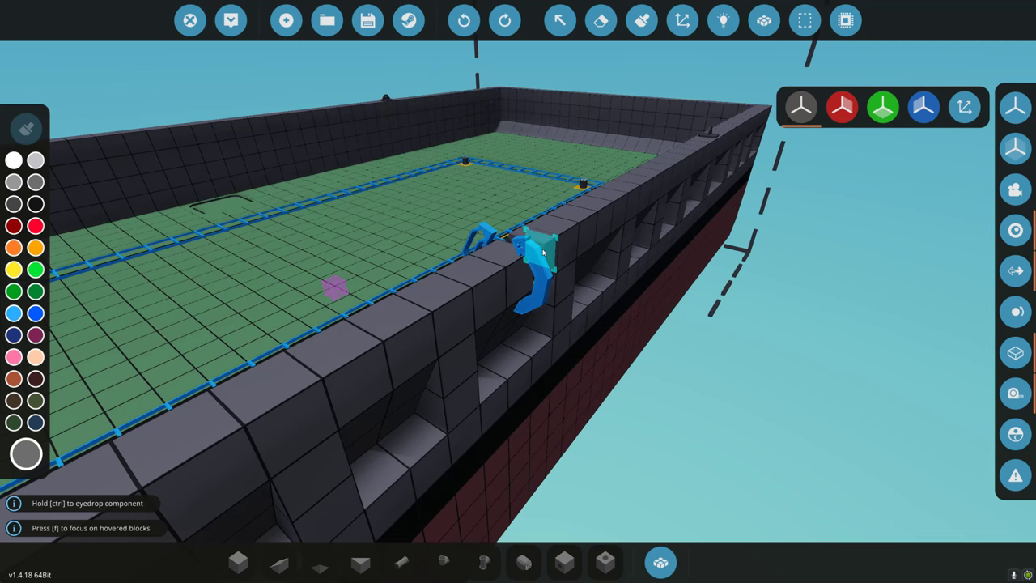
pyautogui.click(544, 253)
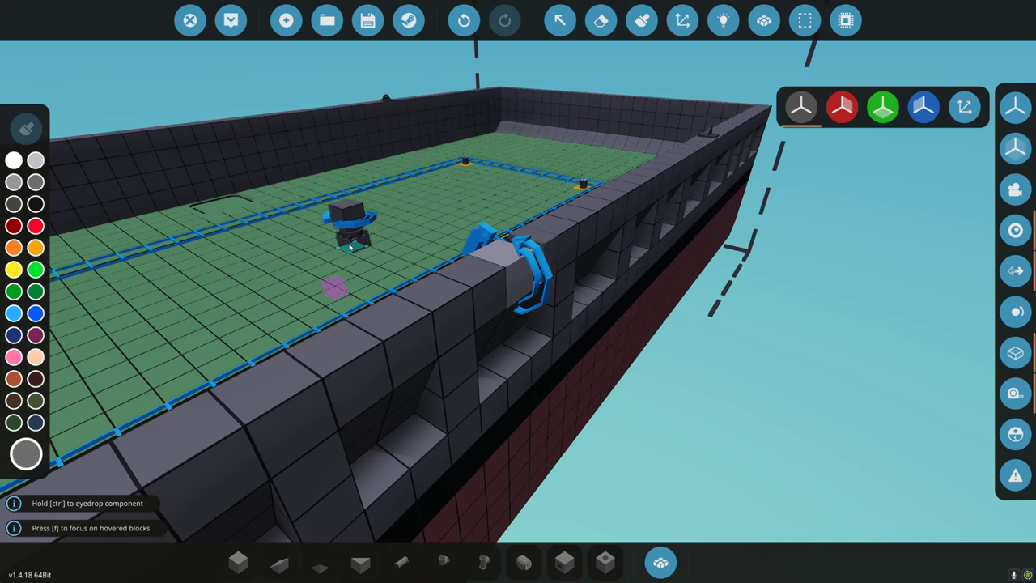
pyautogui.moveTo(341, 246)
pyautogui.mouseDown()
pyautogui.moveTo(312, 245)
pyautogui.moveTo(433, 231)
pyautogui.moveTo(336, 243)
pyautogui.mouseUp()
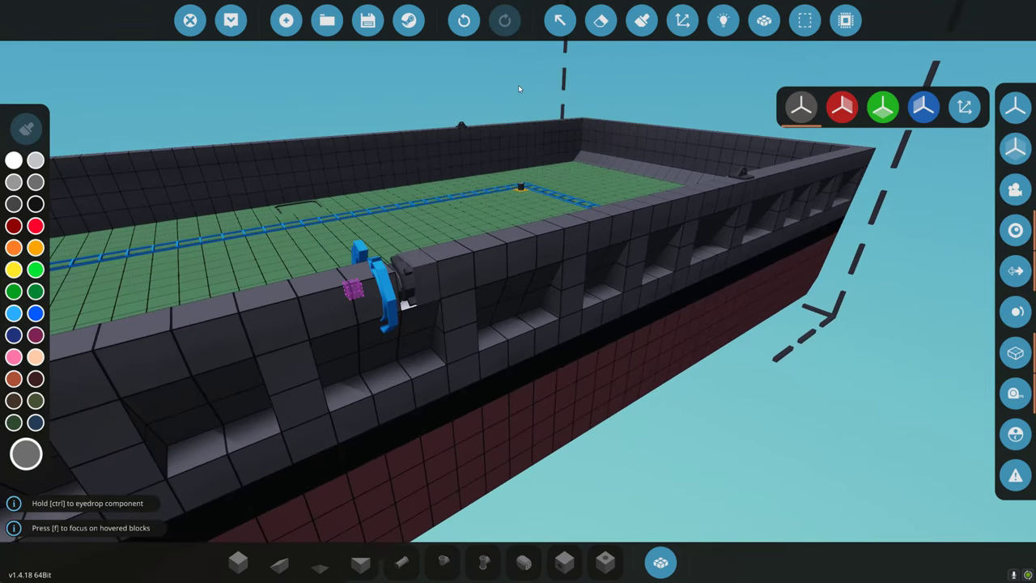
# - Erase the pivot and one neighbouring block from the side wall's top row
pyautogui.click(600, 19)
pyautogui.moveTo(401, 275); pyautogui.dragTo(512, 306)
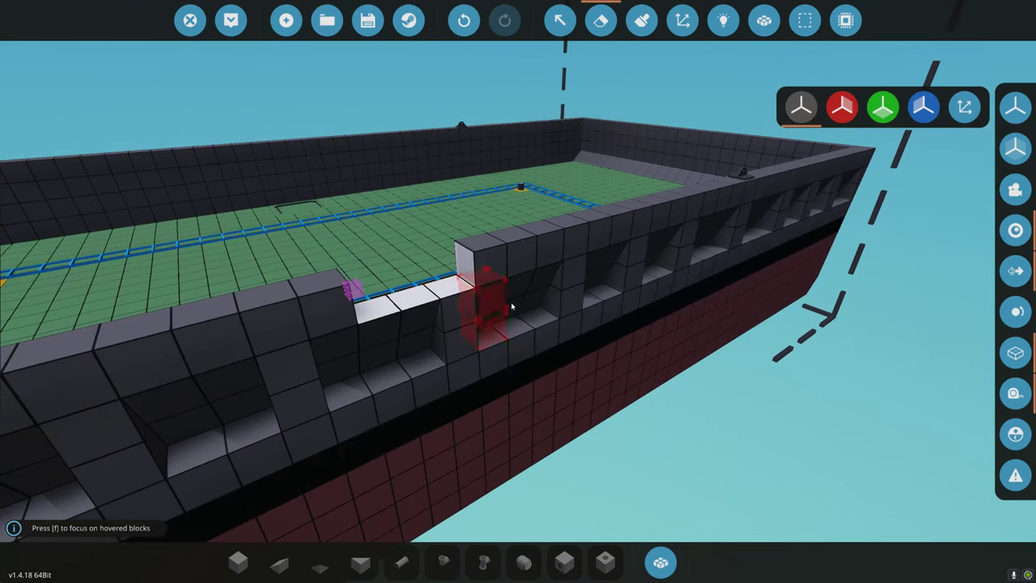
pyautogui.click(658, 556)
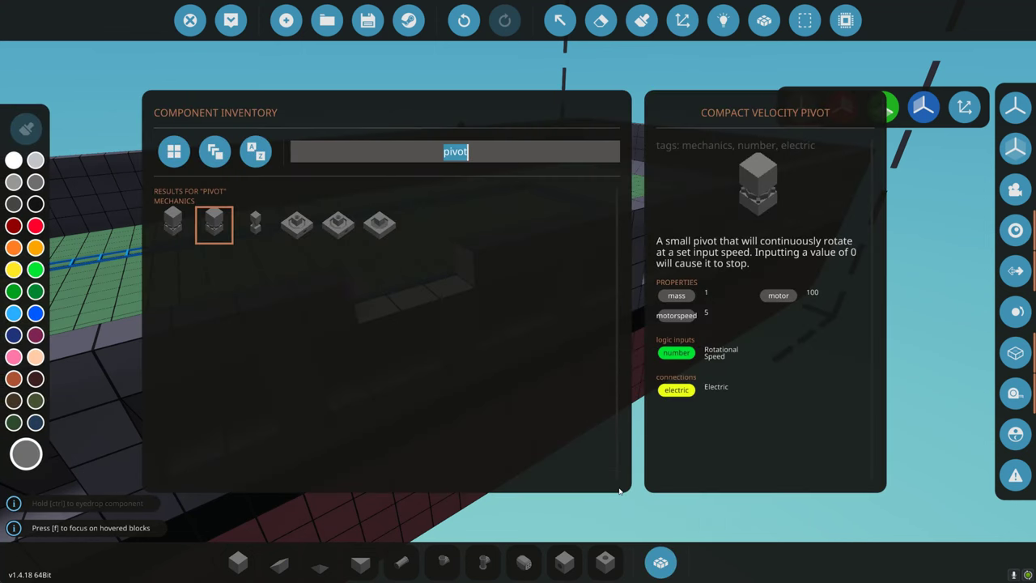
pyautogui.click(659, 562)
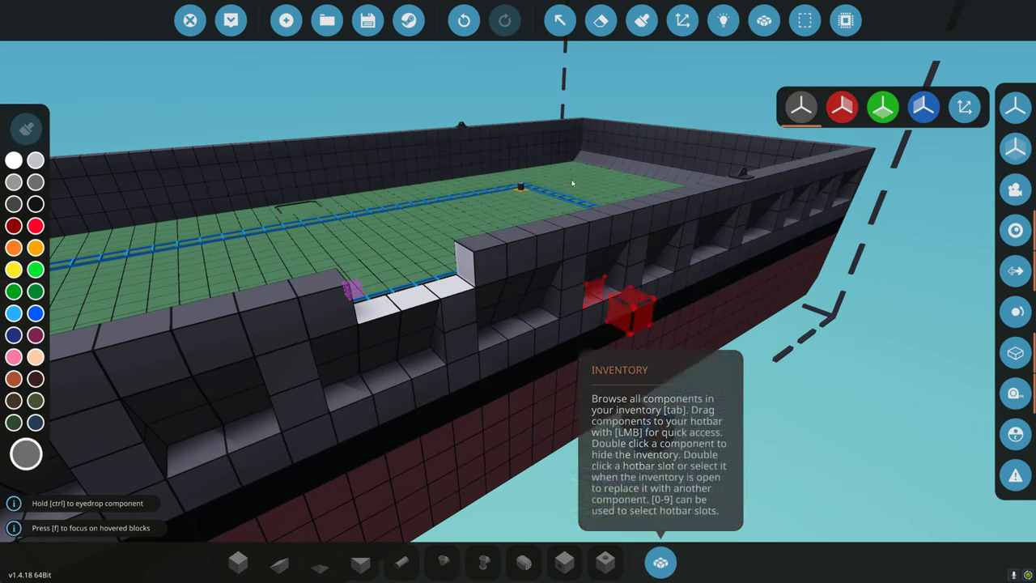
# - Undo the erasures and the pivot placement to restore the side wall's top row
pyautogui.click(468, 21)
pyautogui.click(469, 21)
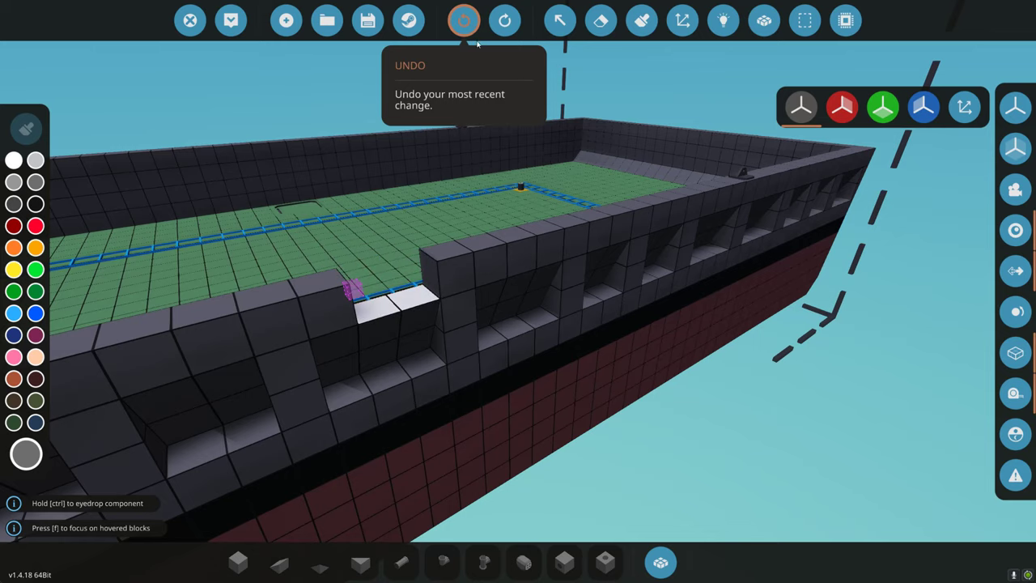
pyautogui.click(461, 21)
# - Erase two adjacent blocks from the top row near the middle of the side wall to open a gap
pyautogui.moveTo(527, 217); pyautogui.dragTo(159, 224)
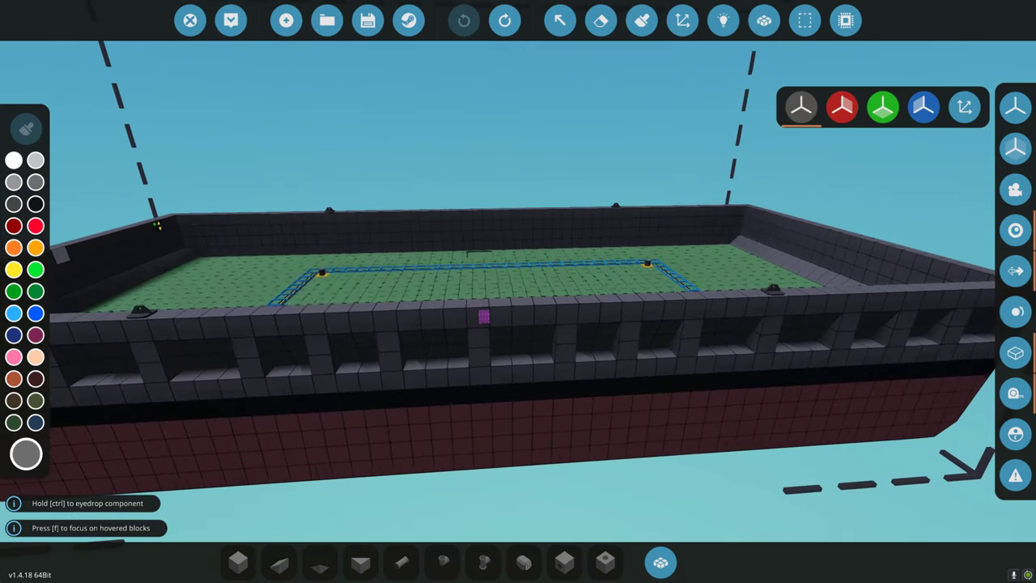
pyautogui.scroll(3, 520, 217)
pyautogui.scroll(-5, 522, 217)
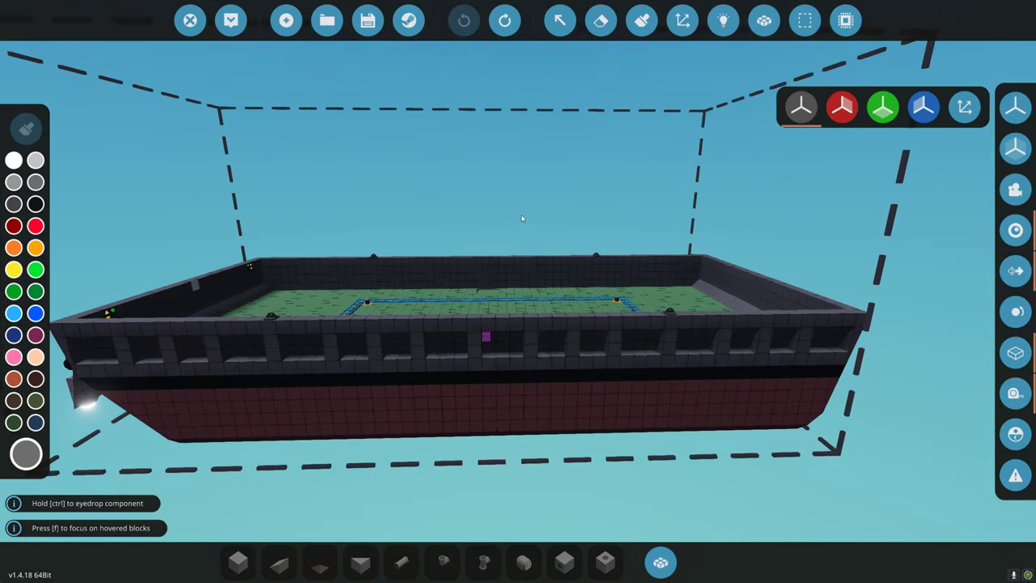
pyautogui.press('a')
pyautogui.scroll(1, 550, 248)
pyautogui.scroll(5, 550, 248)
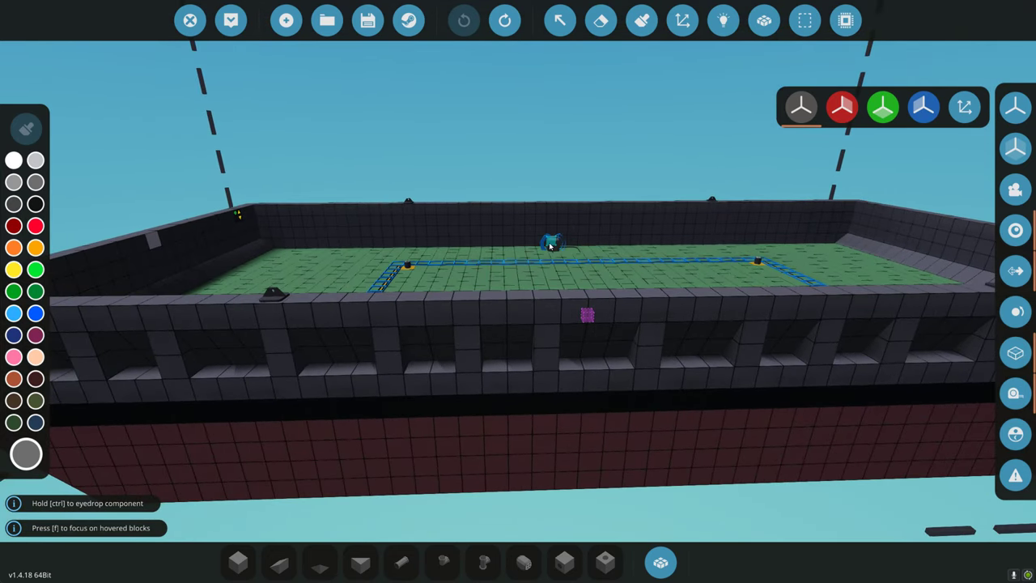
pyautogui.scroll(3, 549, 245)
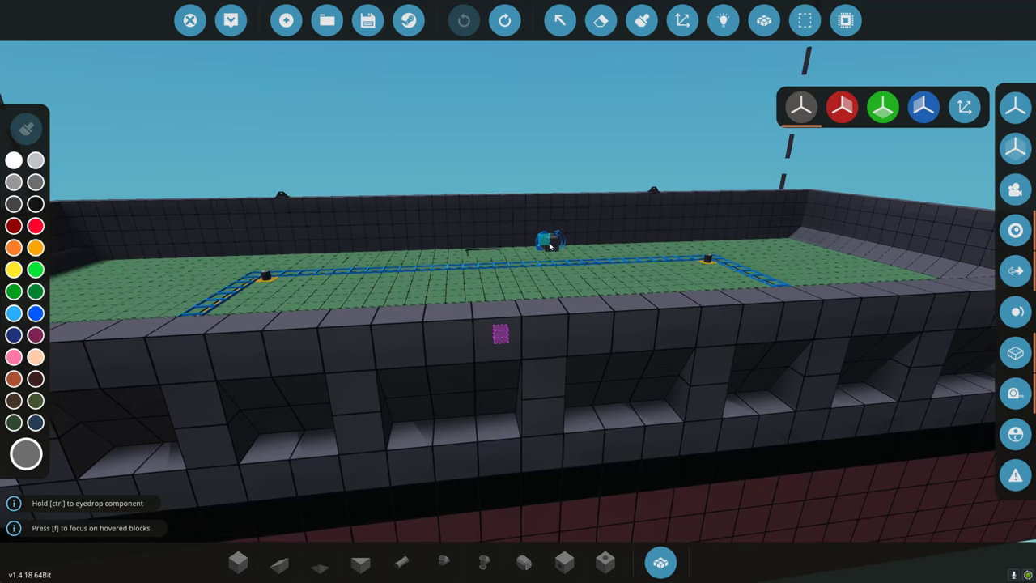
pyautogui.click(601, 20)
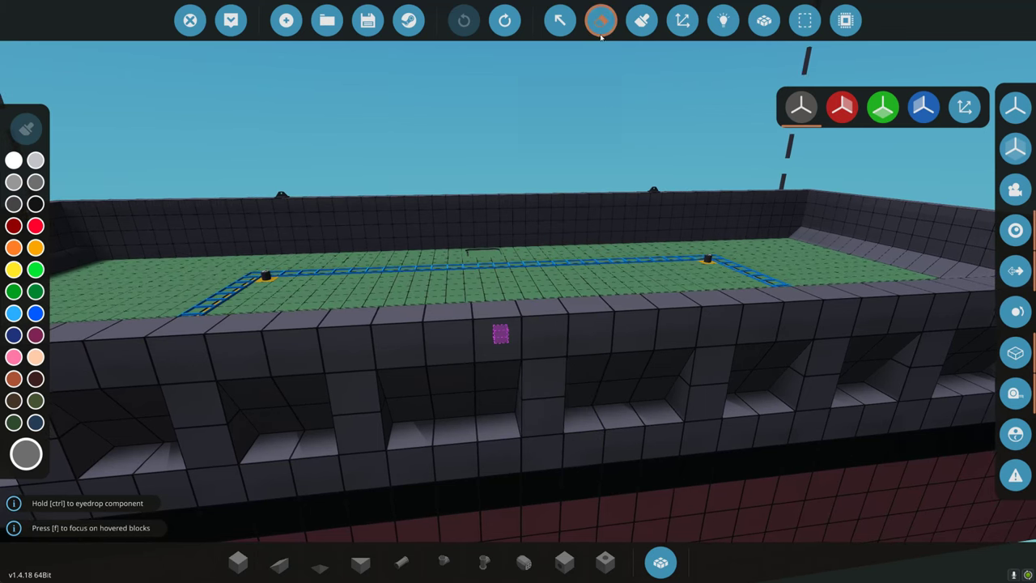
pyautogui.click(528, 357)
# - Choose the compact velocity pivot from the inventory, turn it along the wall and place it in the two-block gap
pyautogui.press('q')
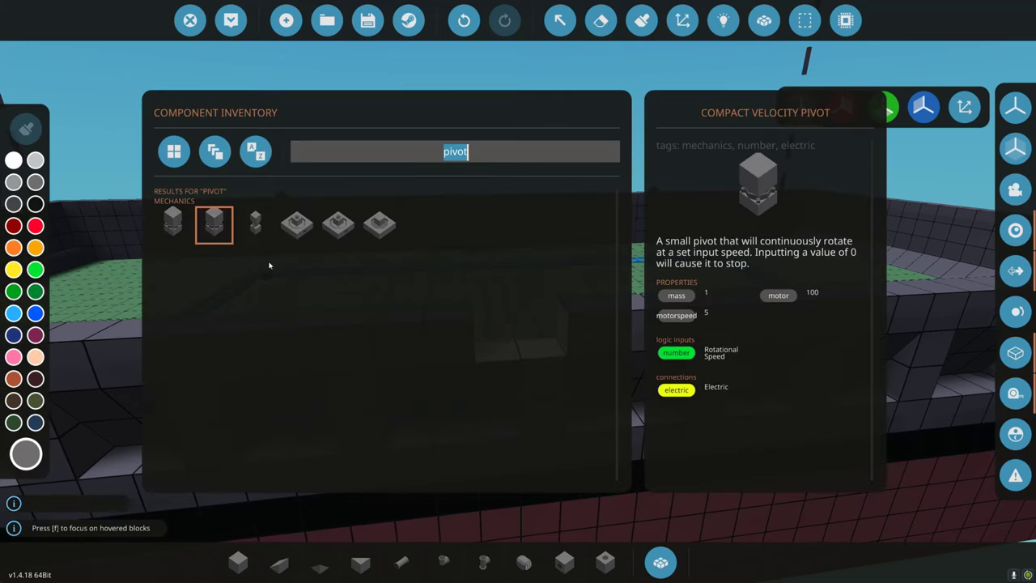
pyautogui.click(642, 20)
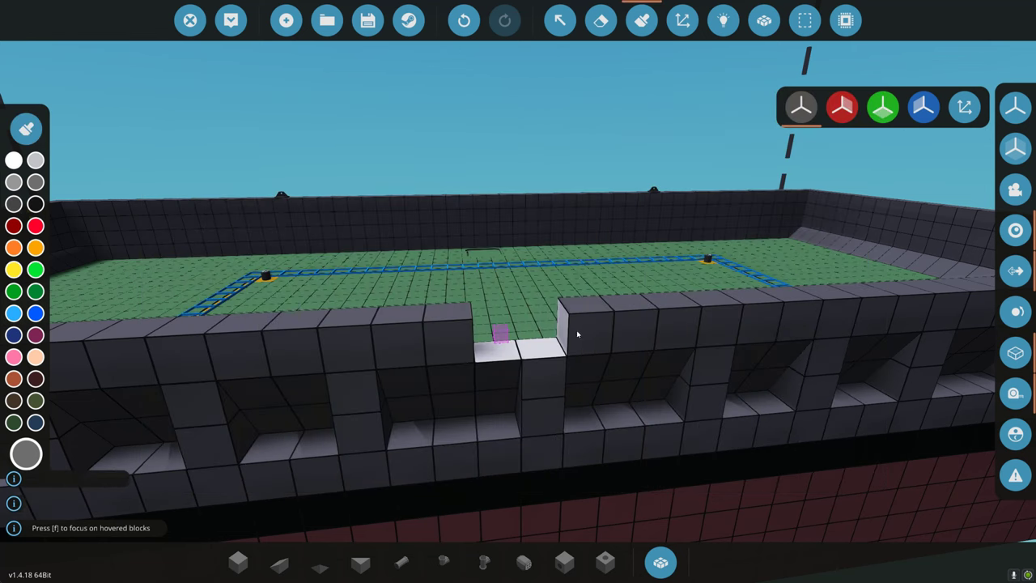
pyautogui.click(661, 562)
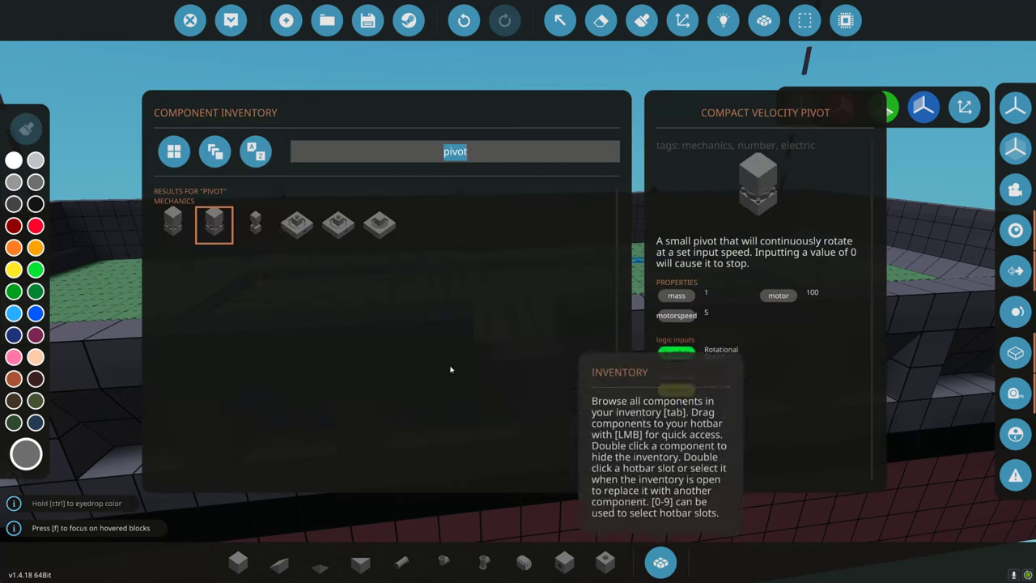
pyautogui.click(660, 557)
pyautogui.press('a')
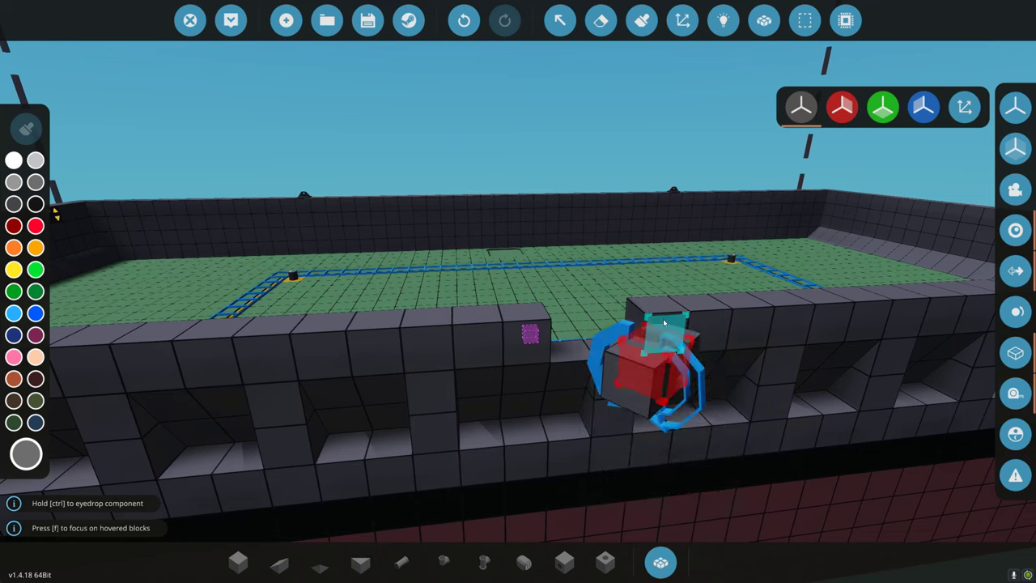
pyautogui.press('l')
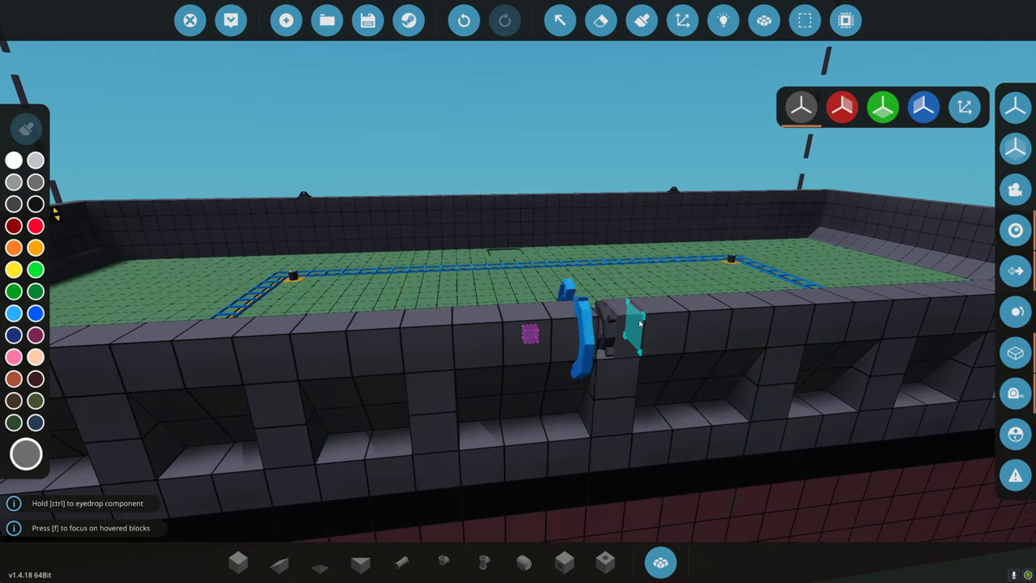
pyautogui.click(639, 324)
# - Find the ladder in the inventory and place one rung against the wall's inner face beside the pivot
pyautogui.press('a')
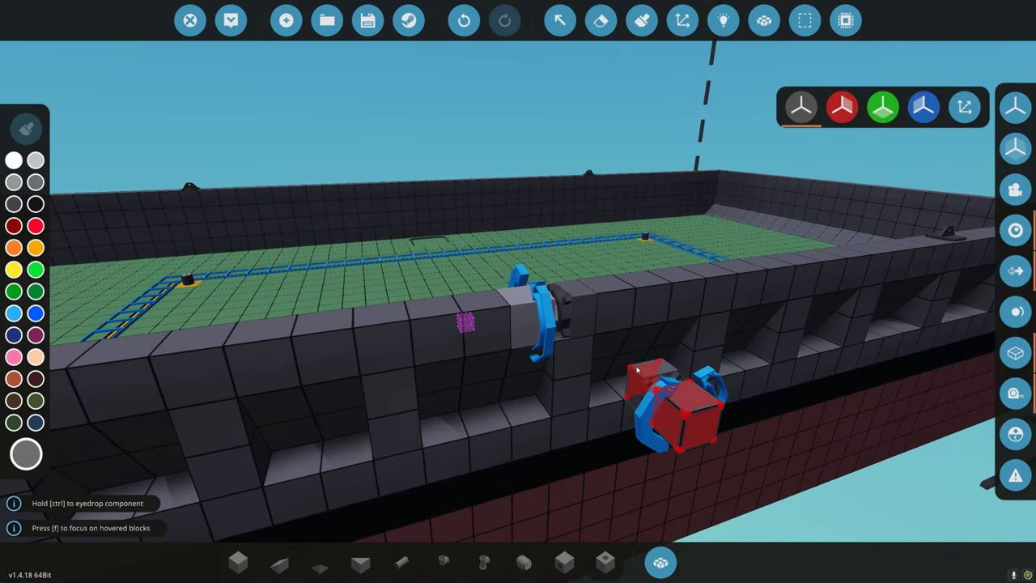
pyautogui.press('a')
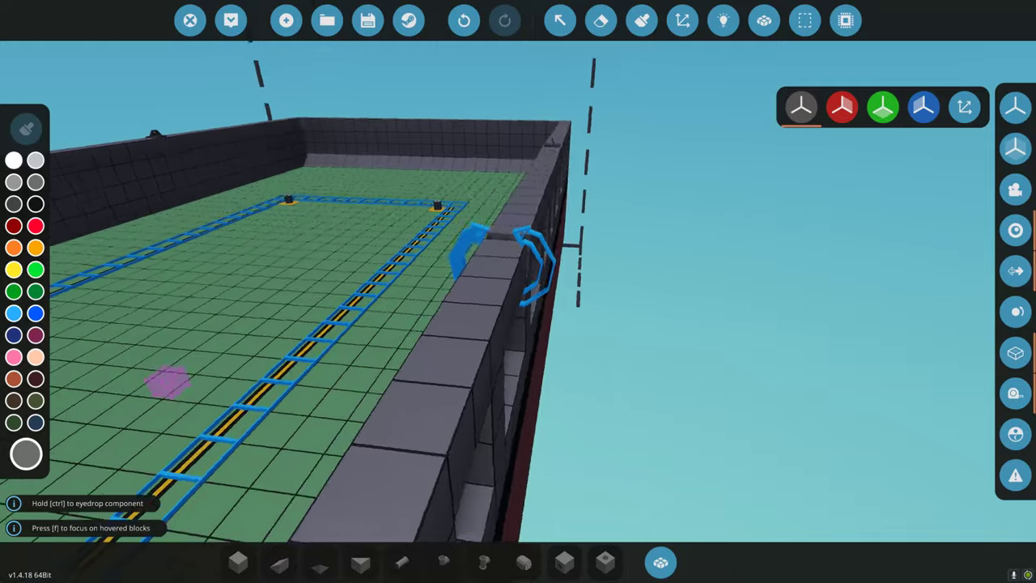
pyautogui.press('d')
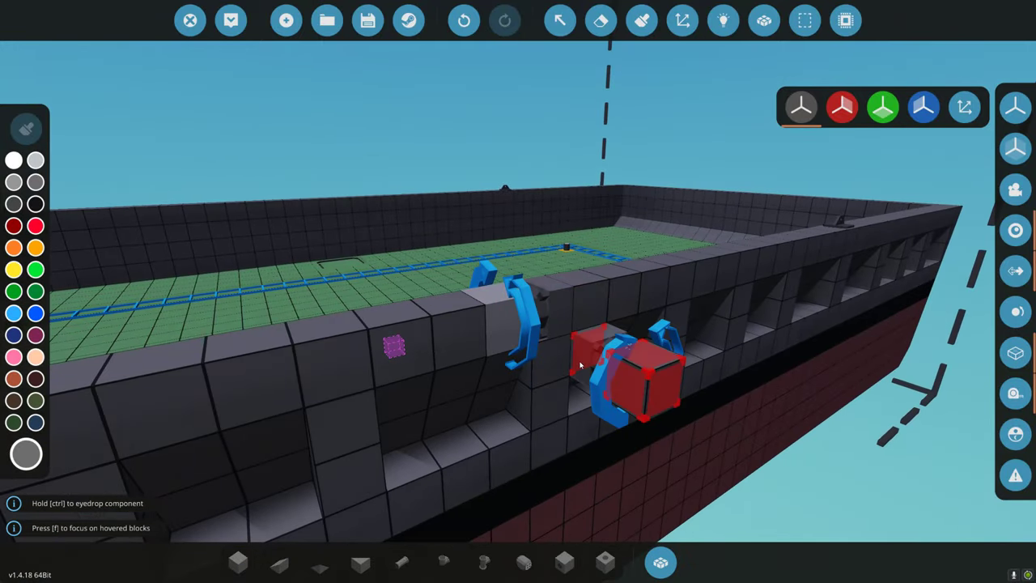
pyautogui.press('s')
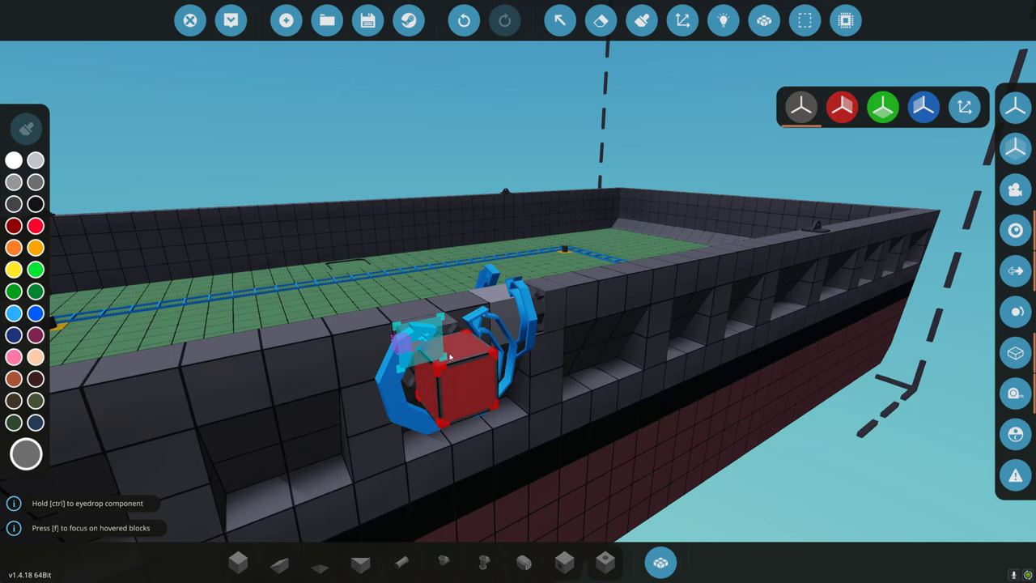
pyautogui.click(659, 561)
pyautogui.write('ladder')
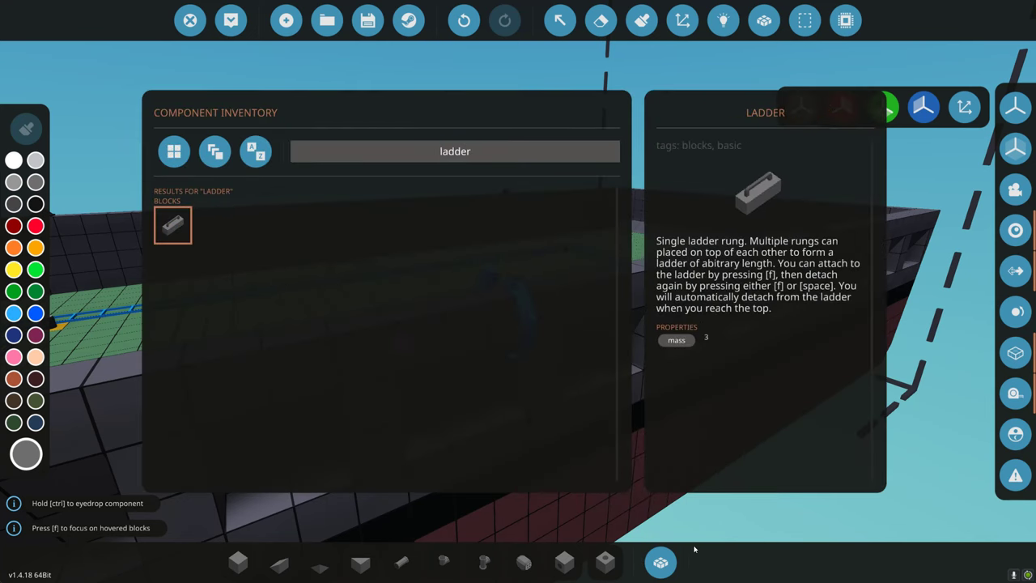
pyautogui.doubleClick(174, 226)
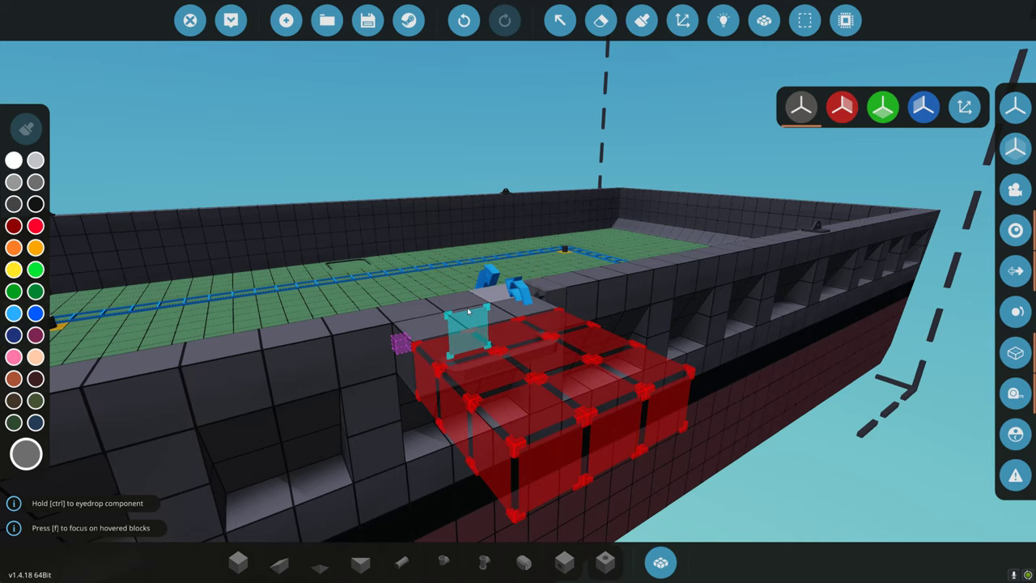
pyautogui.moveTo(467, 308); pyautogui.dragTo(467, 301)
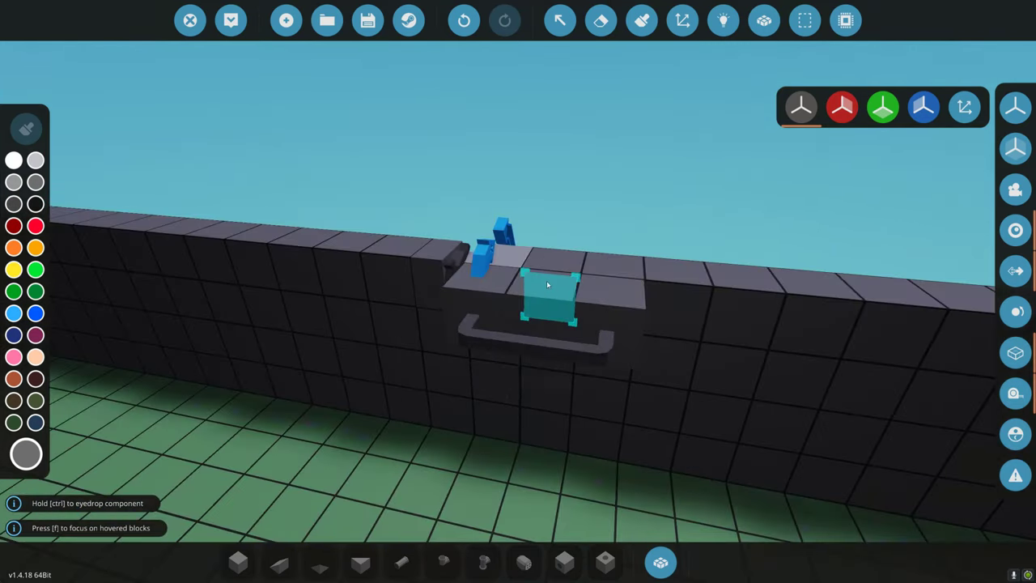
# - Align the ladder piece with the first rung and stack two more rungs above it
pyautogui.click(548, 285)
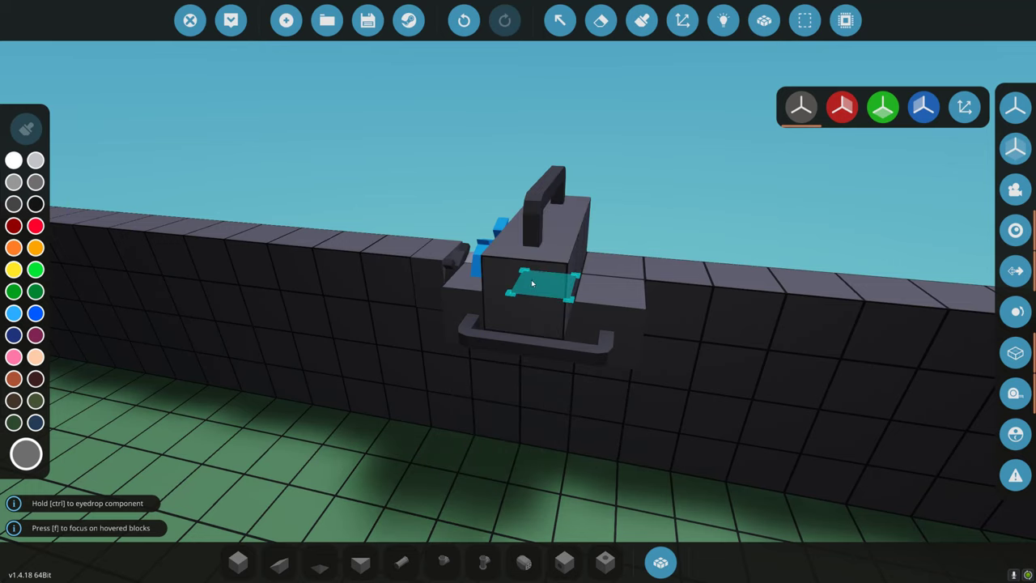
pyautogui.press('l')
pyautogui.press('e')
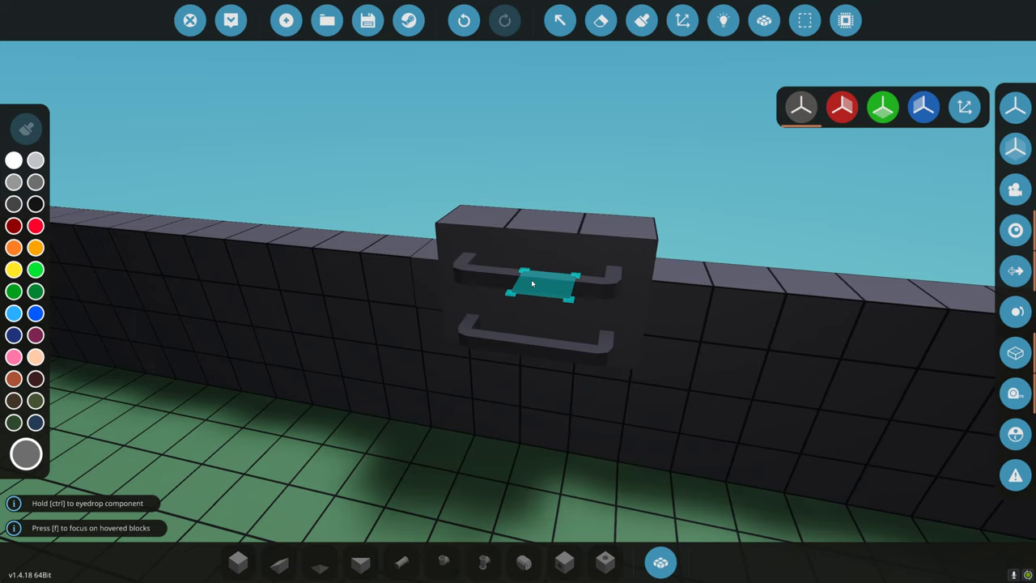
pyautogui.click(532, 283)
pyautogui.click(548, 225)
# - Erase the middle rung of the three-rung ladder stack
pyautogui.scroll(-5, 548, 225)
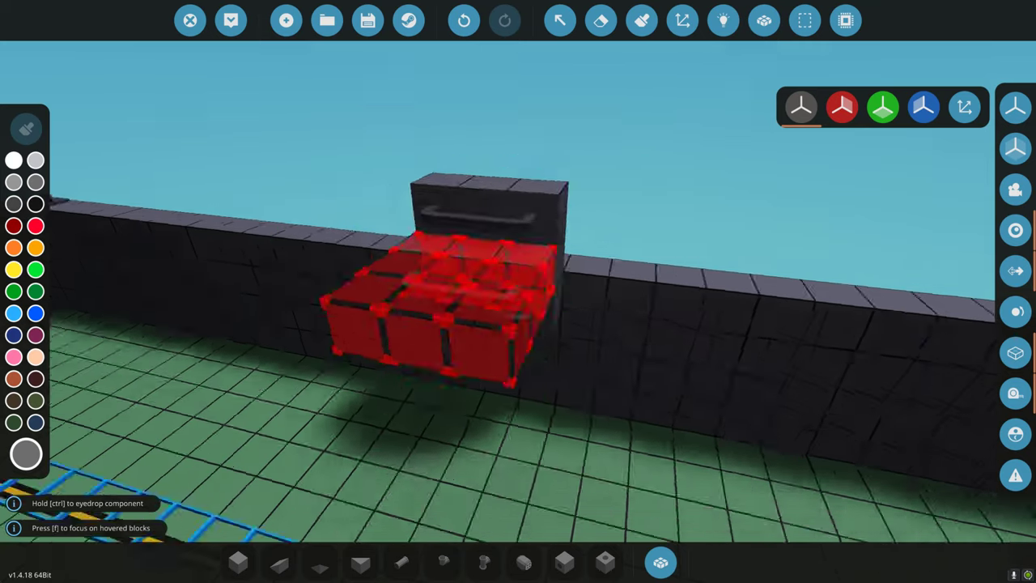
pyautogui.scroll(-3, 518, 271)
pyautogui.scroll(6, 518, 271)
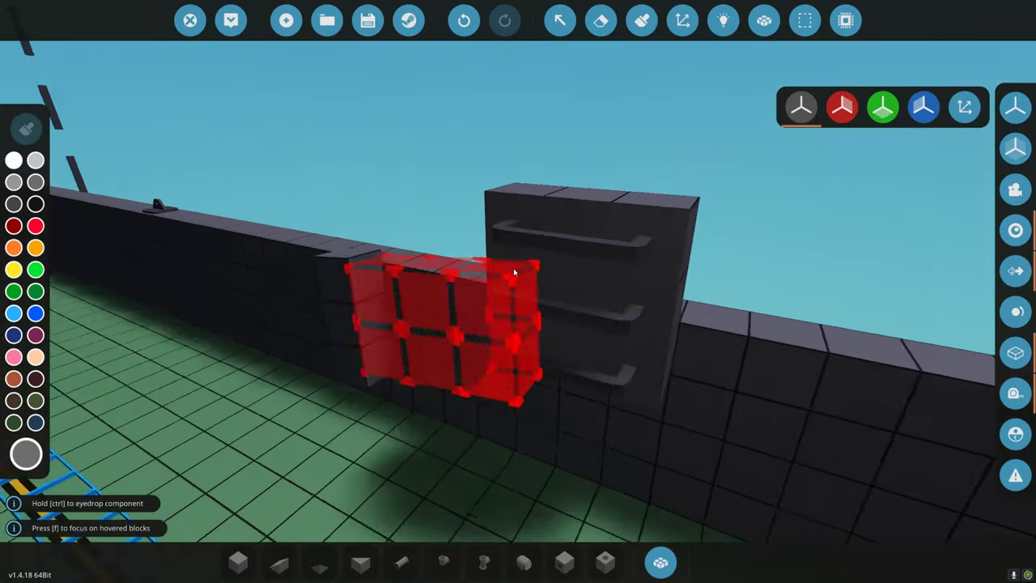
pyautogui.click(600, 21)
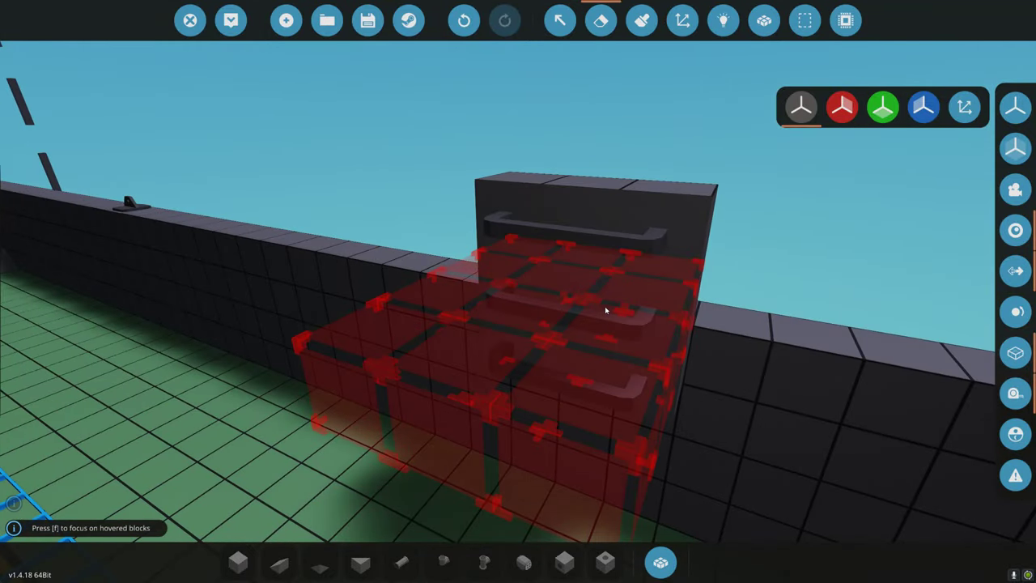
pyautogui.click(606, 308)
# - Place two vertical straight pipes between the lower and upper ladder rungs, one at each end
pyautogui.click(401, 562)
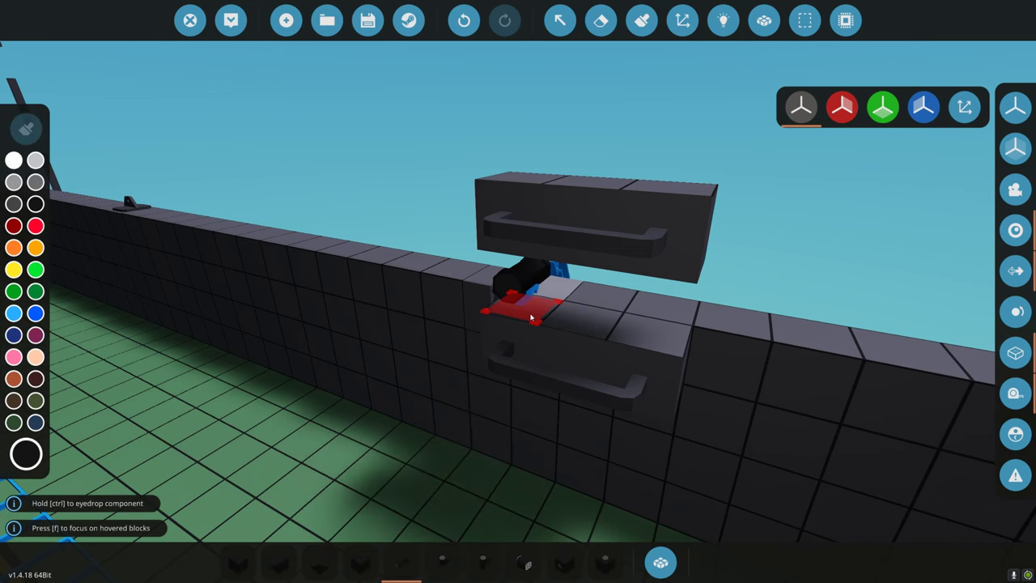
pyautogui.click(531, 316)
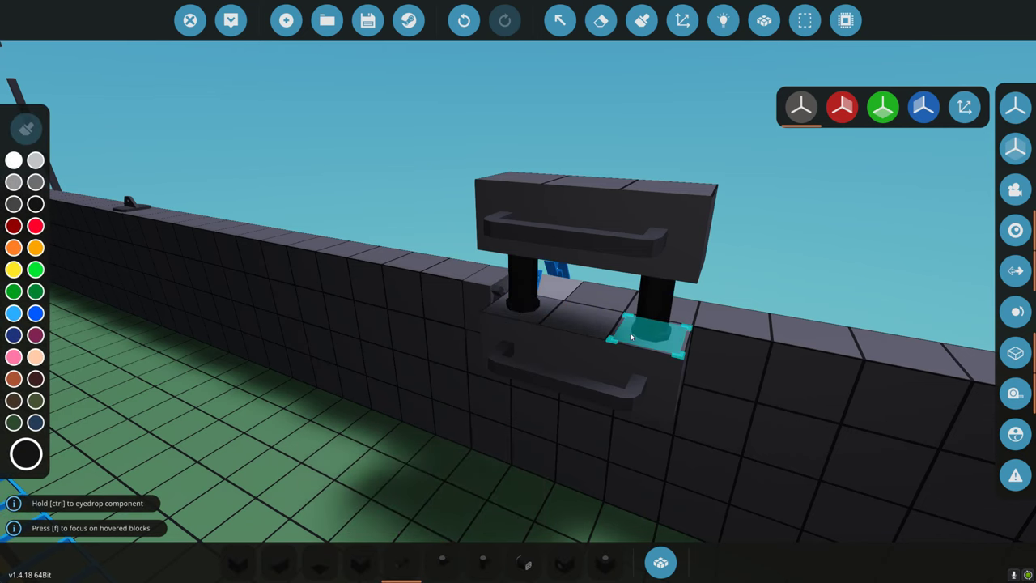
pyautogui.click(648, 335)
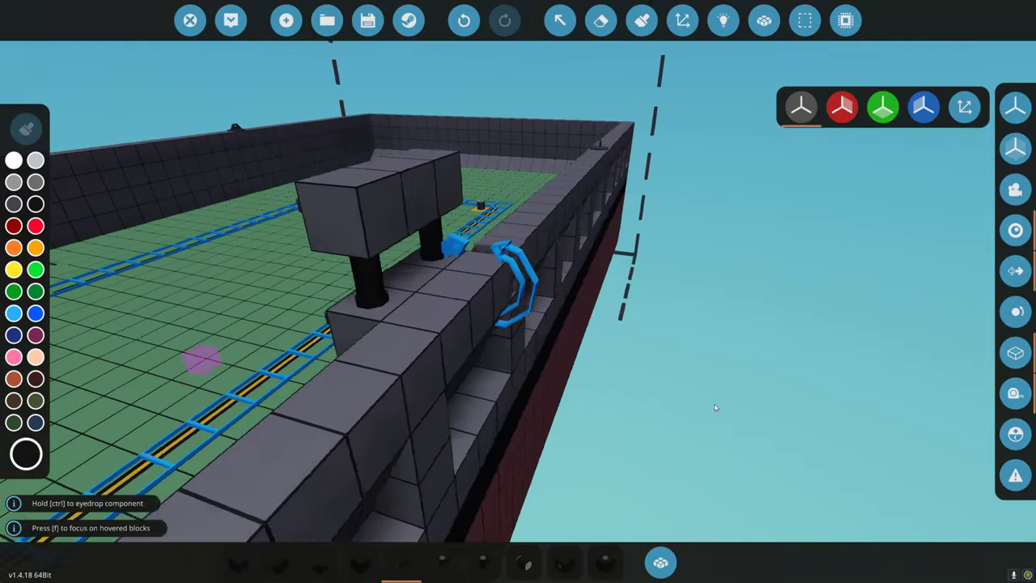
# - Examine the ladder and pipe assembly beside the pivot from inside the vessel and along the side wall
pyautogui.press('w')
pyautogui.press('s')
pyautogui.press('w')
pyautogui.press('s')
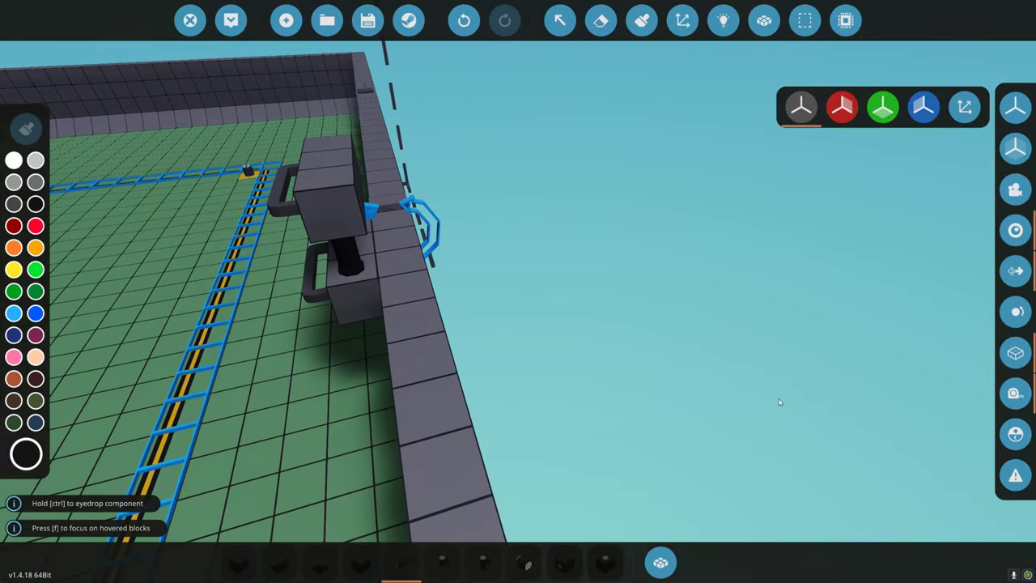
pyautogui.press('a')
pyautogui.press('d')
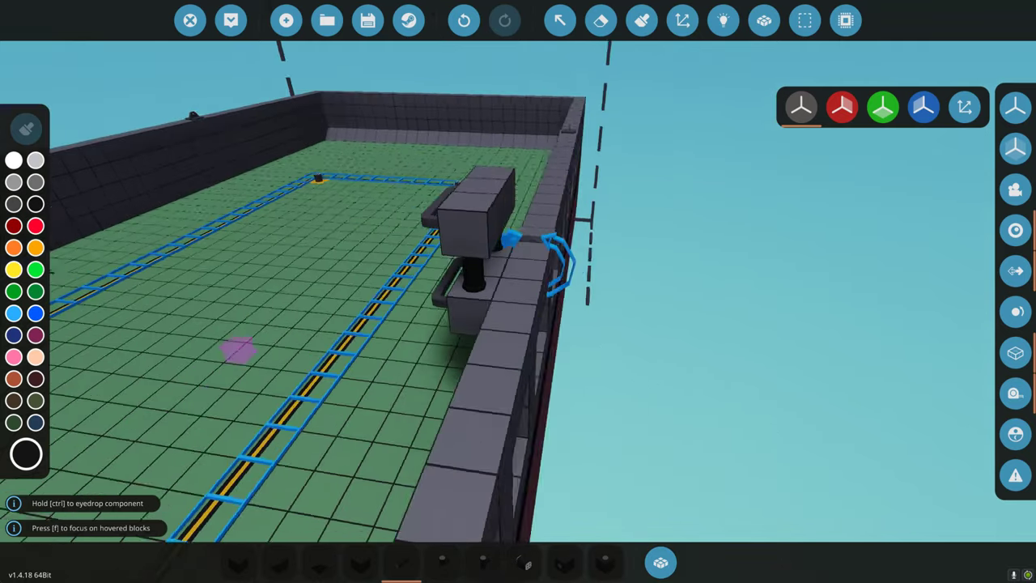
pyautogui.press('a')
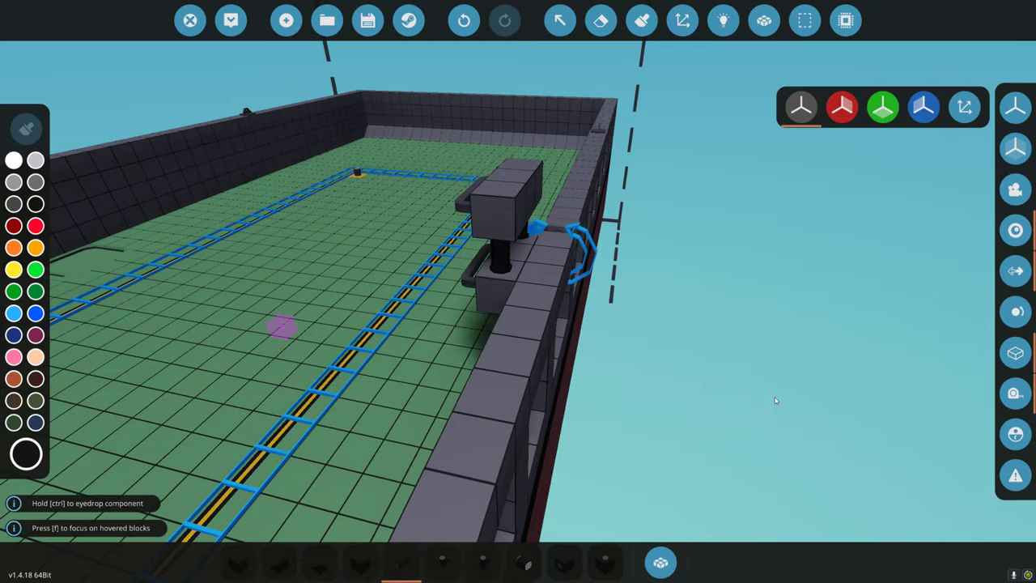
pyautogui.press('a')
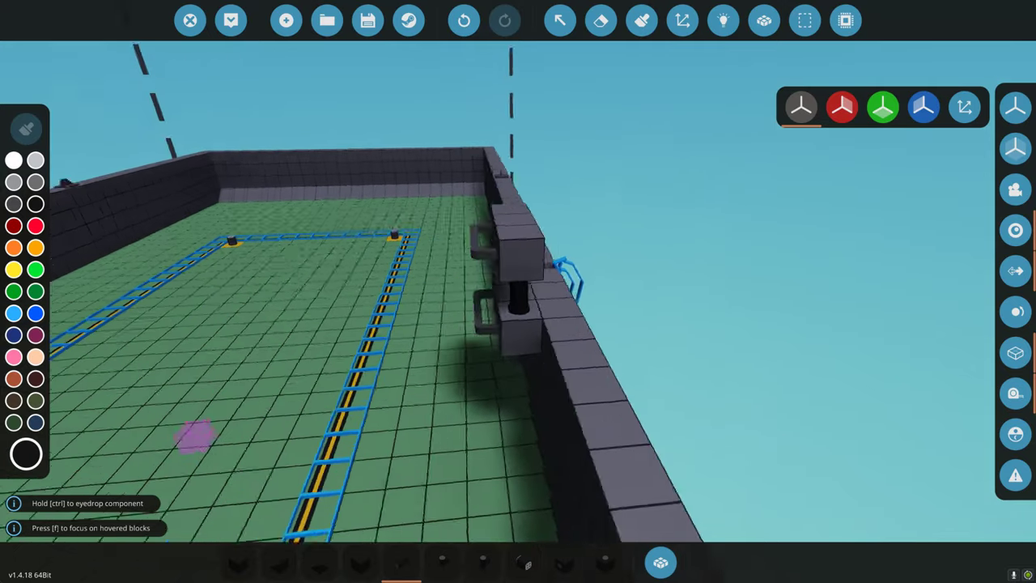
pyautogui.press('a')
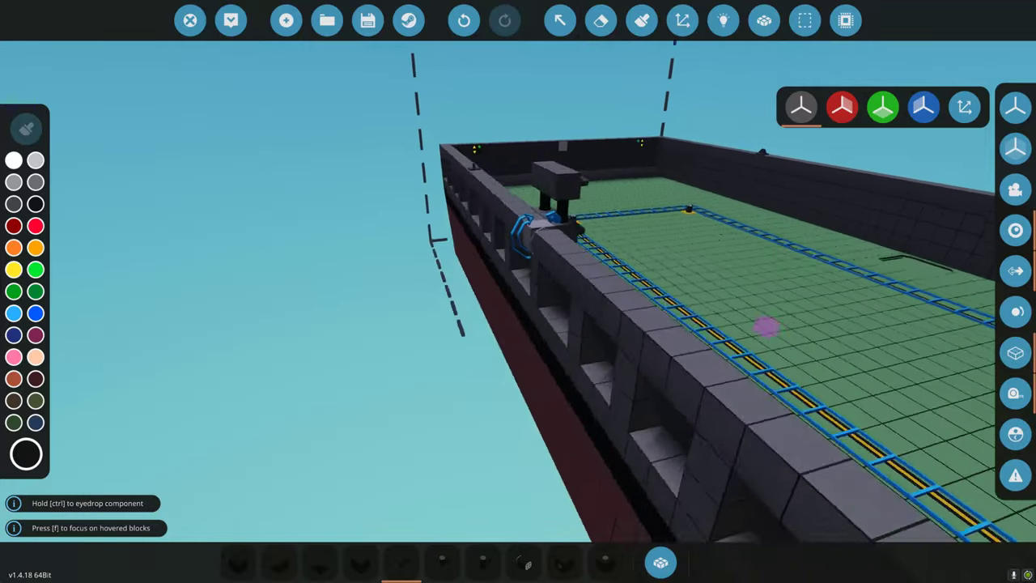
# - Erase the lower ledge block beneath the pivot on the outer wall and place a grey instrument panel in the gap
pyautogui.press('w')
pyautogui.moveTo(875, 361); pyautogui.dragTo(757, 418)
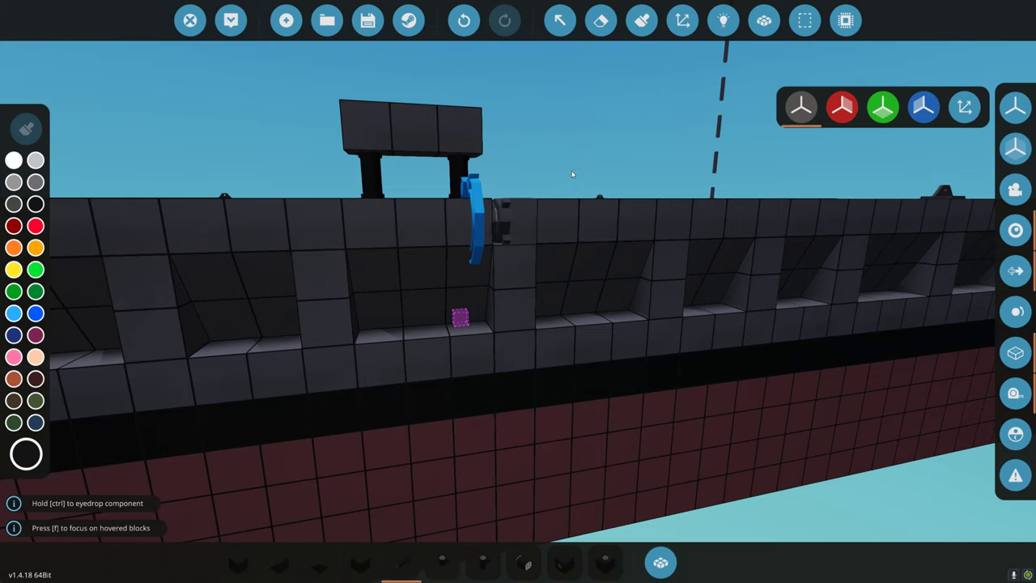
pyautogui.click(599, 22)
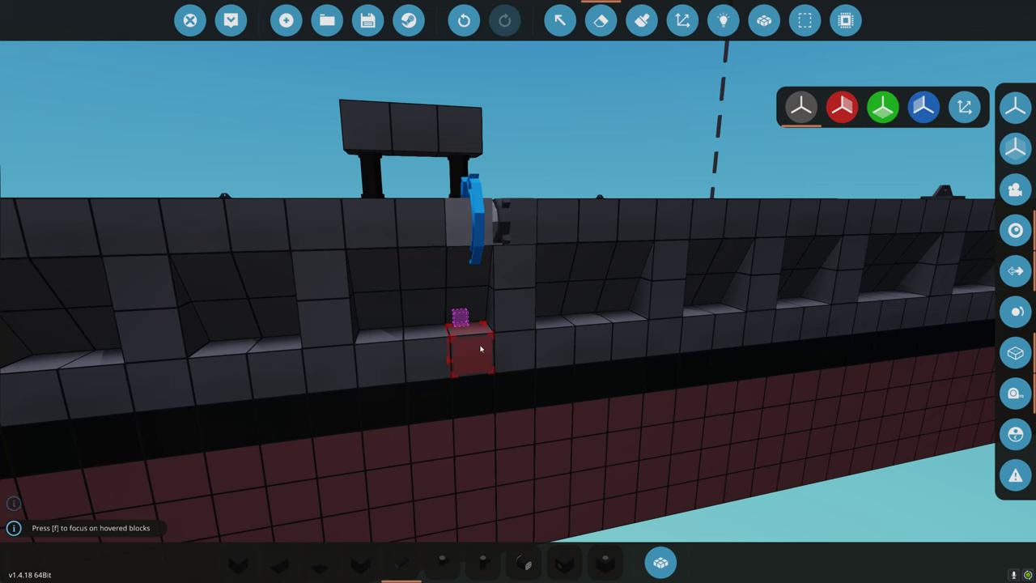
pyautogui.click(661, 563)
pyautogui.write('pan')
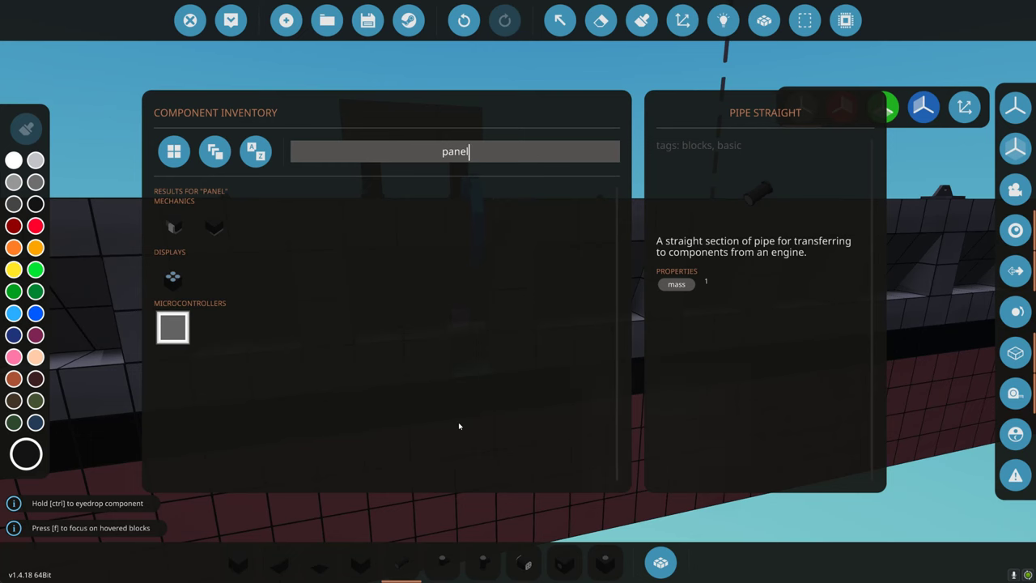
pyautogui.write('el')
pyautogui.click(173, 276)
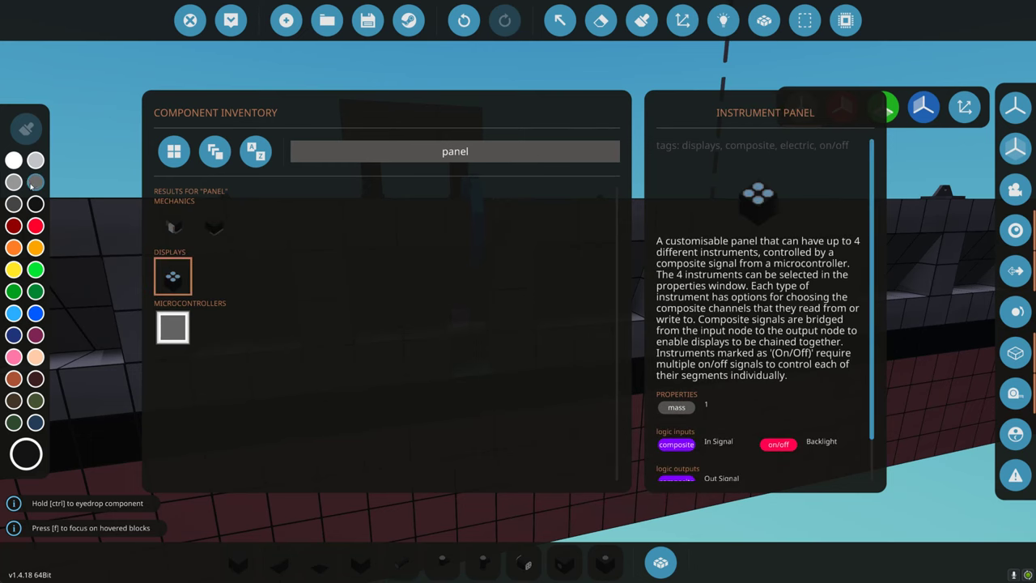
pyautogui.click(661, 563)
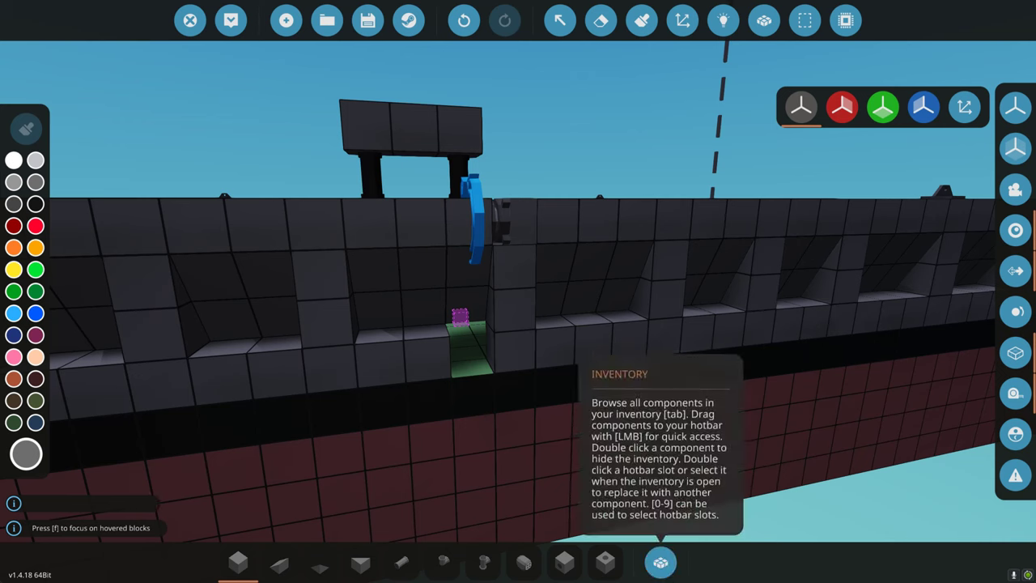
pyautogui.click(661, 562)
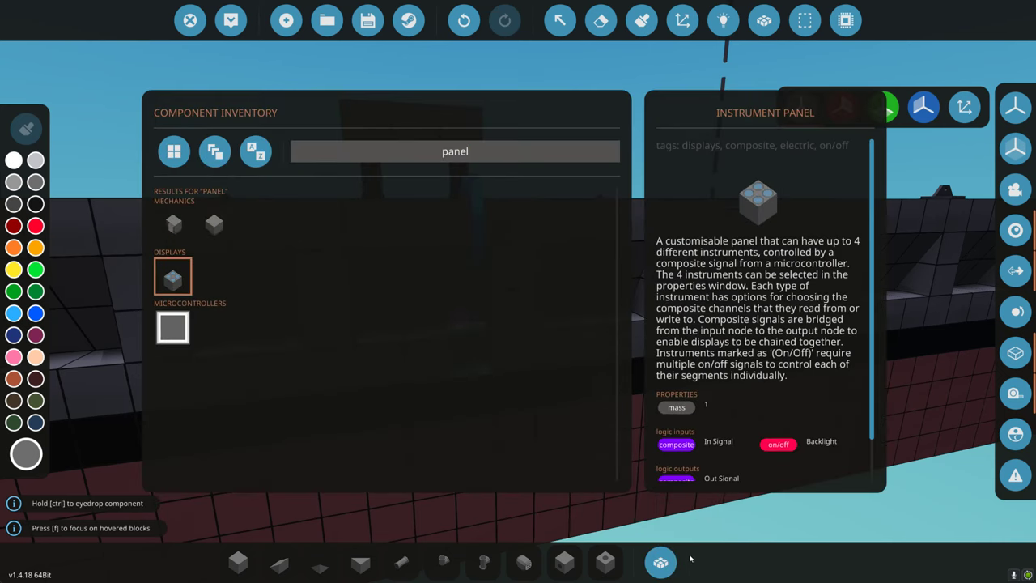
pyautogui.click(660, 562)
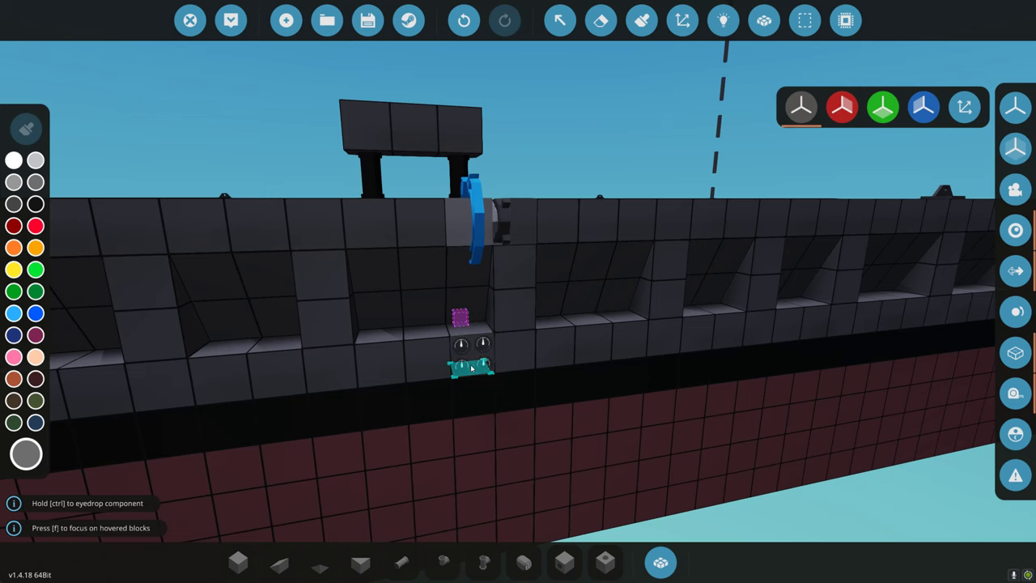
# - Set the type of instruments 1, 2 and 3 on the new instrument panel to None
pyautogui.click(562, 24)
pyautogui.click(462, 363)
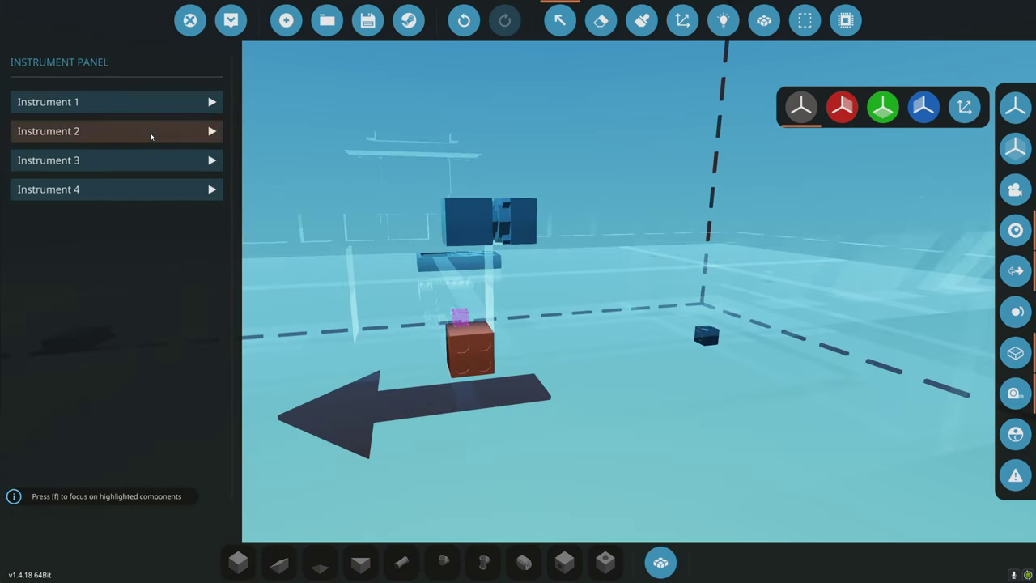
pyautogui.click(169, 107)
pyautogui.click(148, 165)
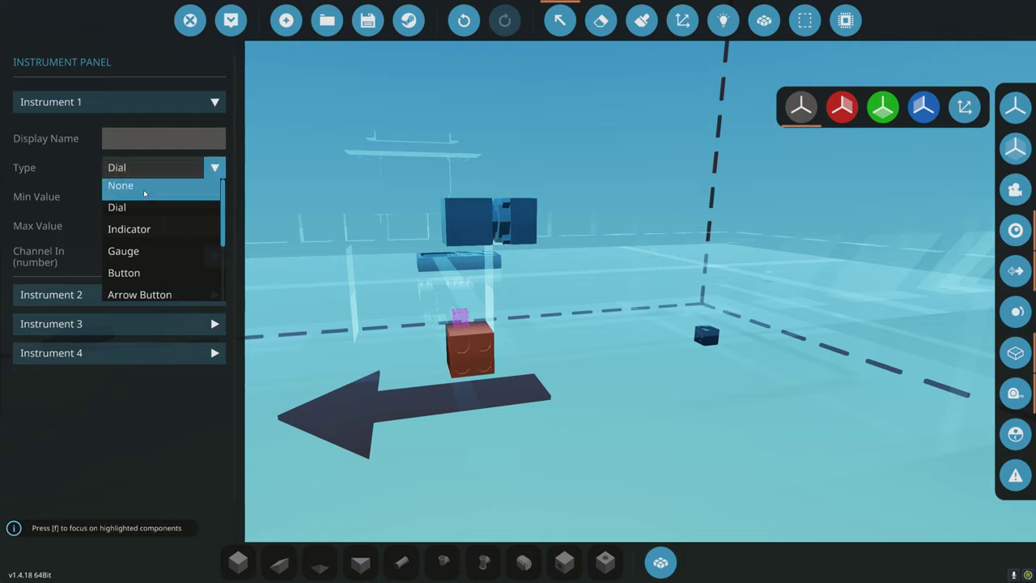
pyautogui.click(145, 187)
pyautogui.click(183, 107)
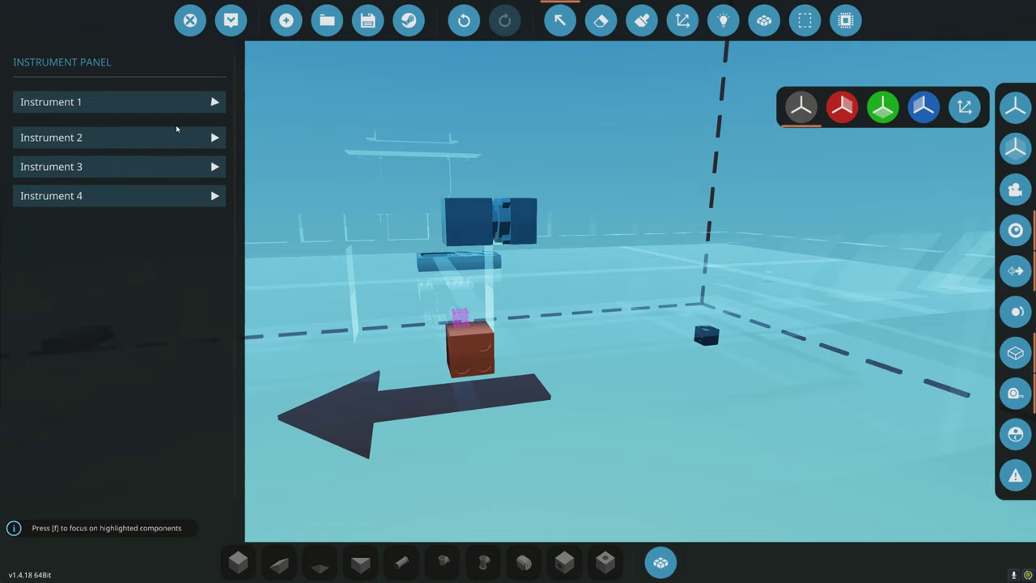
pyautogui.click(173, 132)
pyautogui.click(173, 197)
pyautogui.click(169, 227)
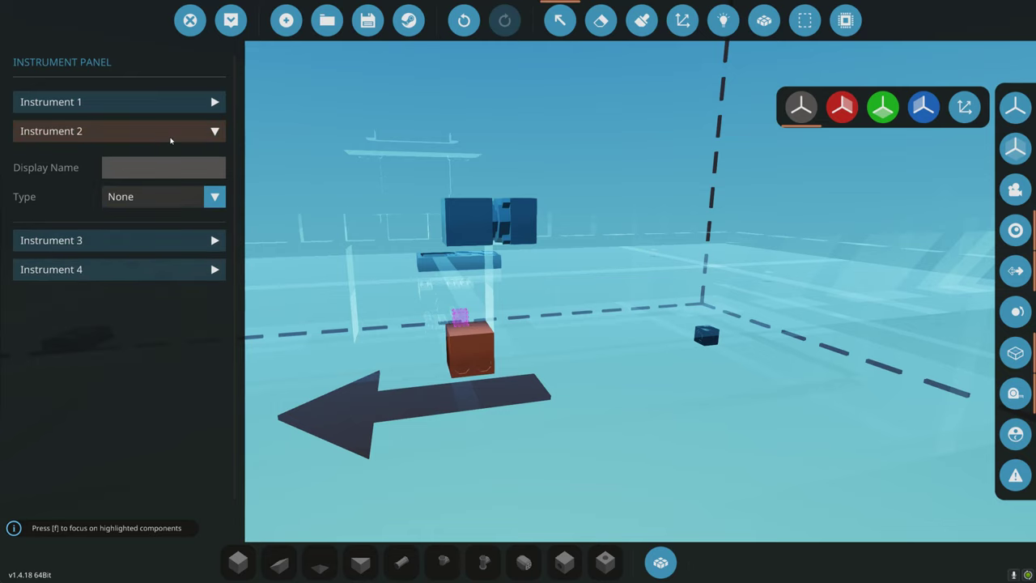
pyautogui.click(171, 132)
pyautogui.click(149, 225)
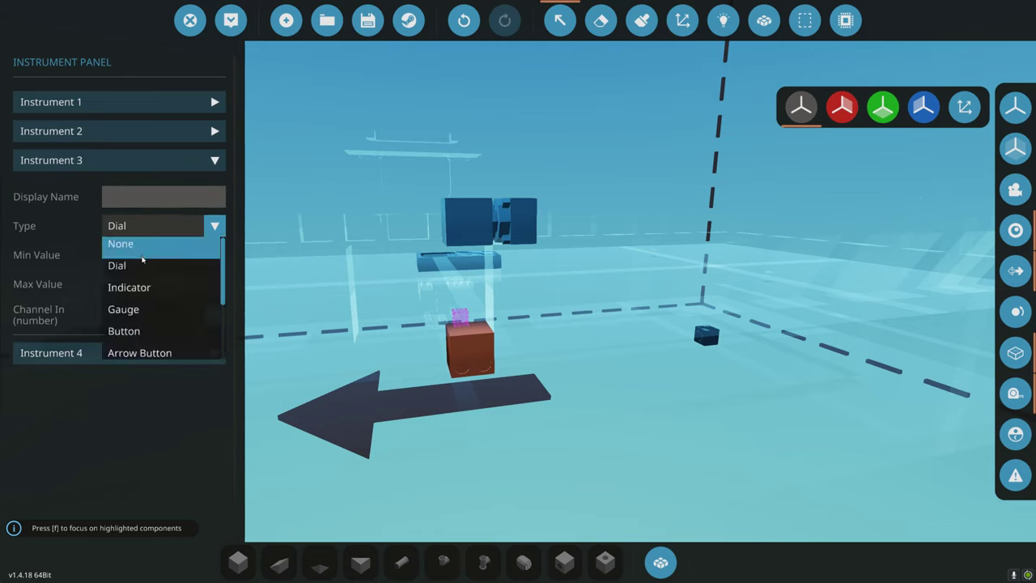
pyautogui.click(150, 243)
pyautogui.click(160, 167)
# - Make instrument 4 a downward Arrow Button and enter a display name for the ladder control
pyautogui.click(181, 191)
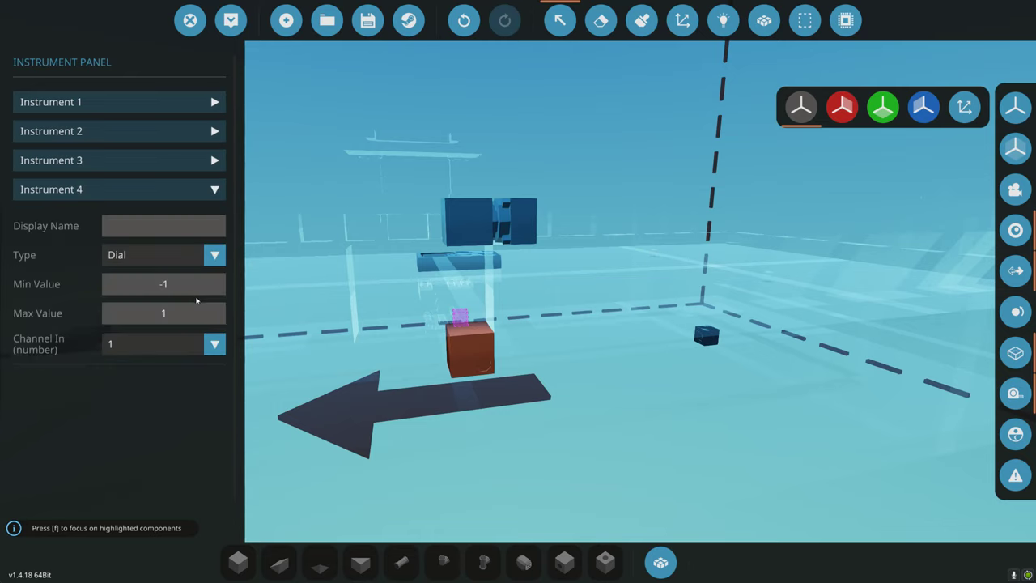
pyautogui.click(166, 255)
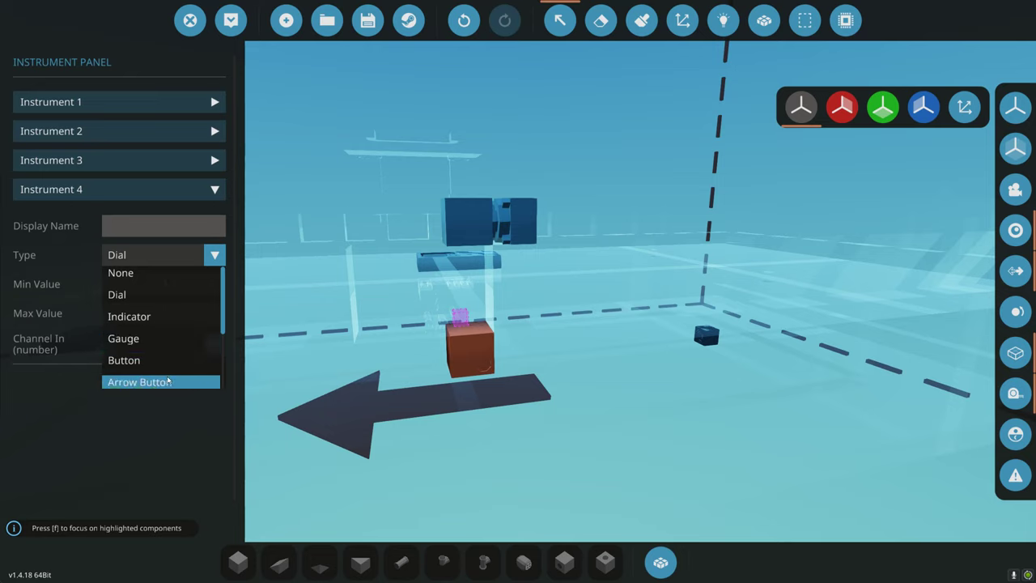
pyautogui.click(166, 381)
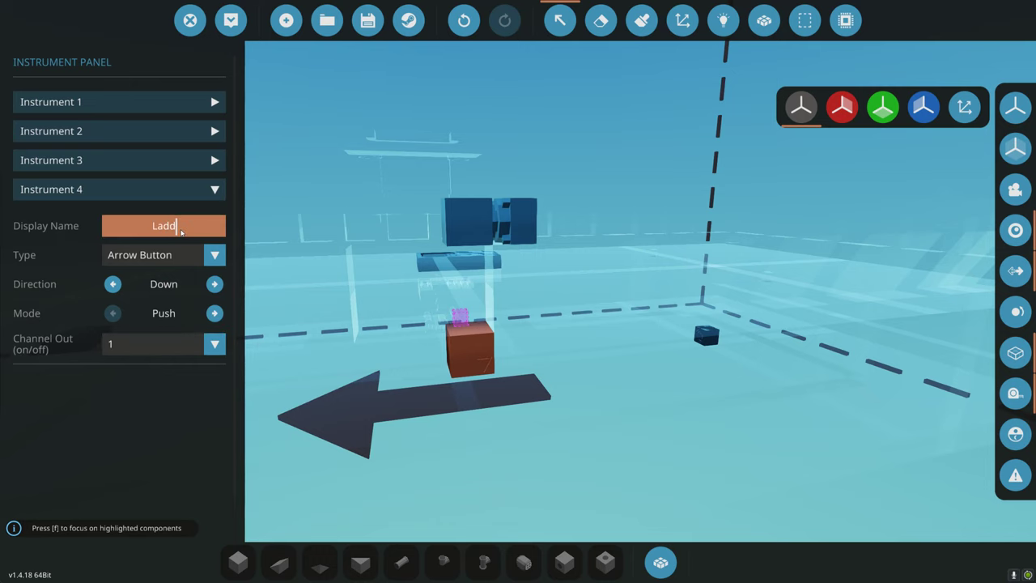
# - Find the Blank microcontroller in the component inventory, colour it white and place it on the vessel's floor
pyautogui.click(661, 562)
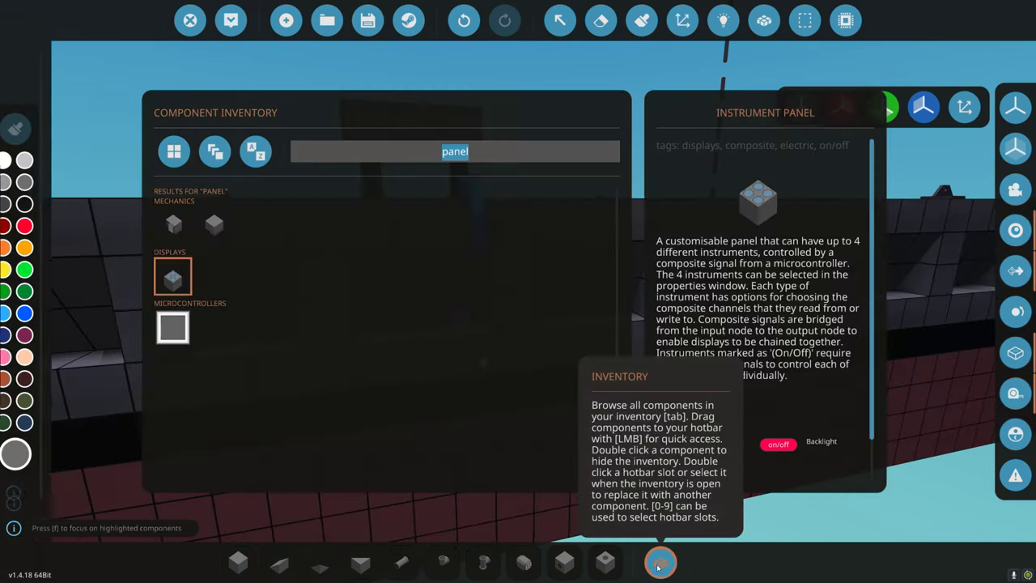
pyautogui.write('blank')
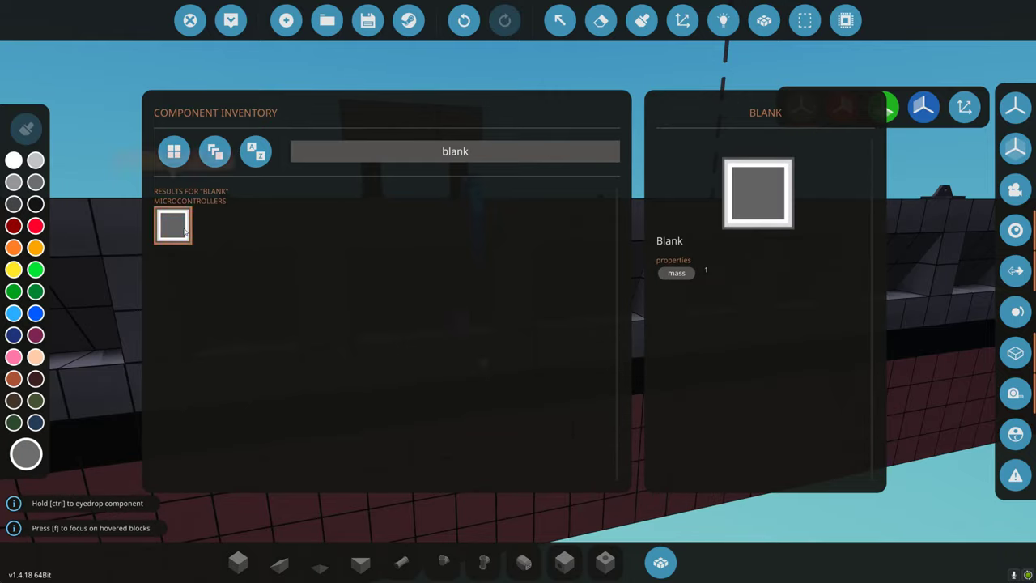
pyautogui.click(14, 159)
pyautogui.click(661, 562)
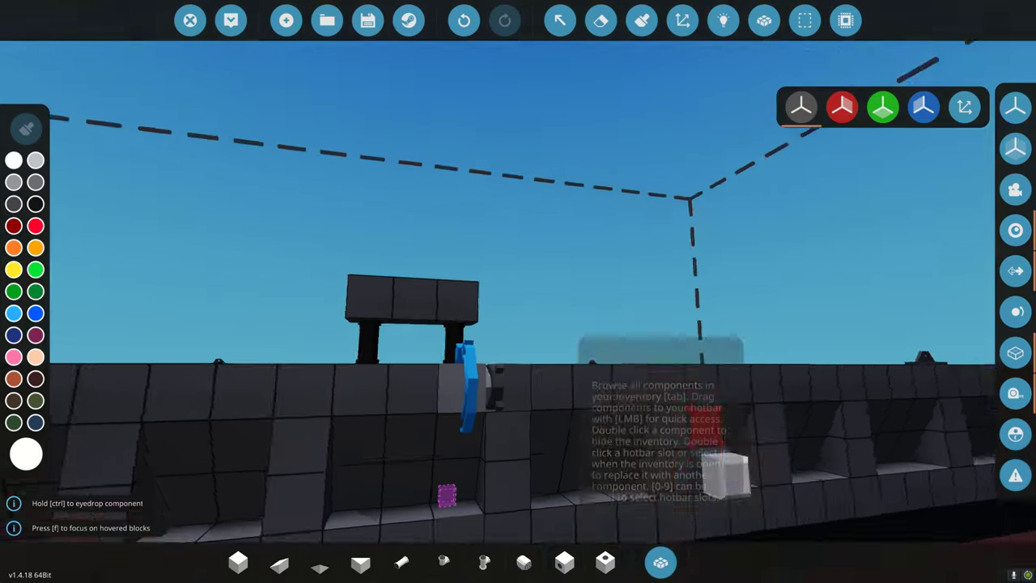
pyautogui.press('6')
pyautogui.click(513, 328)
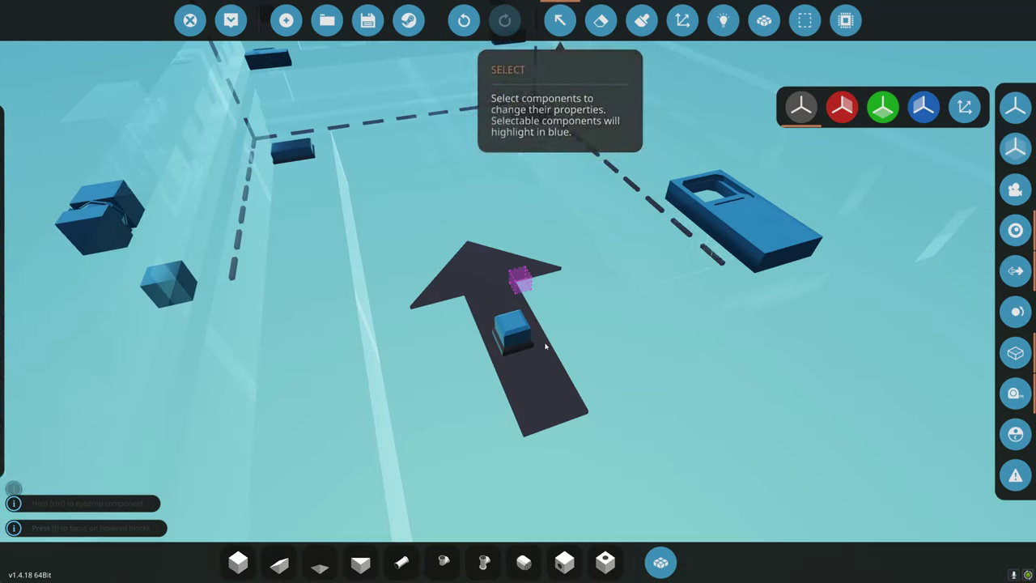
pyautogui.click(551, 374)
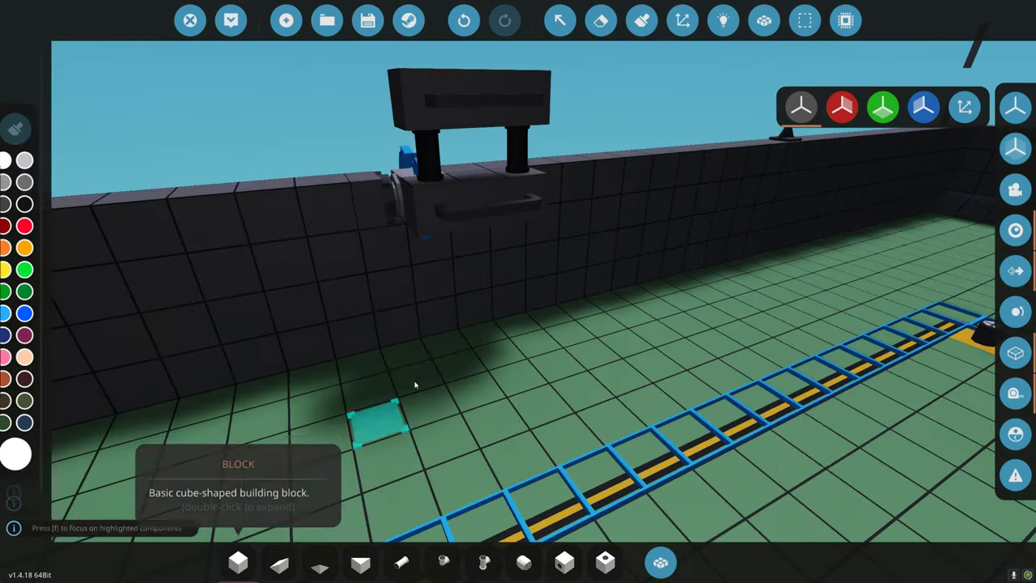
# - Enclose the ladder-and-pipe assembly in the selection grid, cut it and paste it back in the same place
pyautogui.moveTo(435, 300); pyautogui.dragTo(546, 245)
pyautogui.click(537, 233)
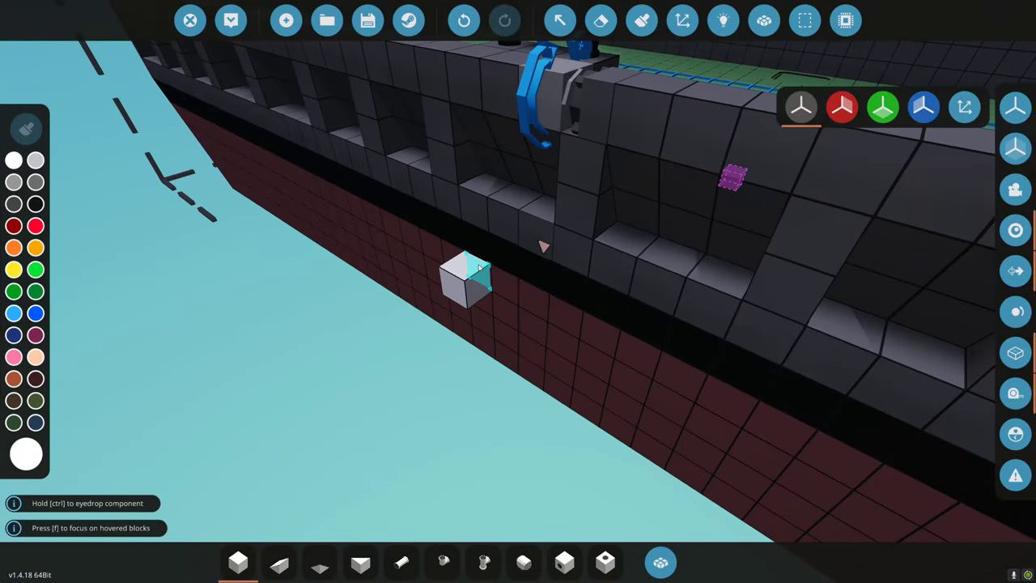
pyautogui.moveTo(479, 270); pyautogui.dragTo(538, 233)
pyautogui.moveTo(513, 268); pyautogui.dragTo(508, 278)
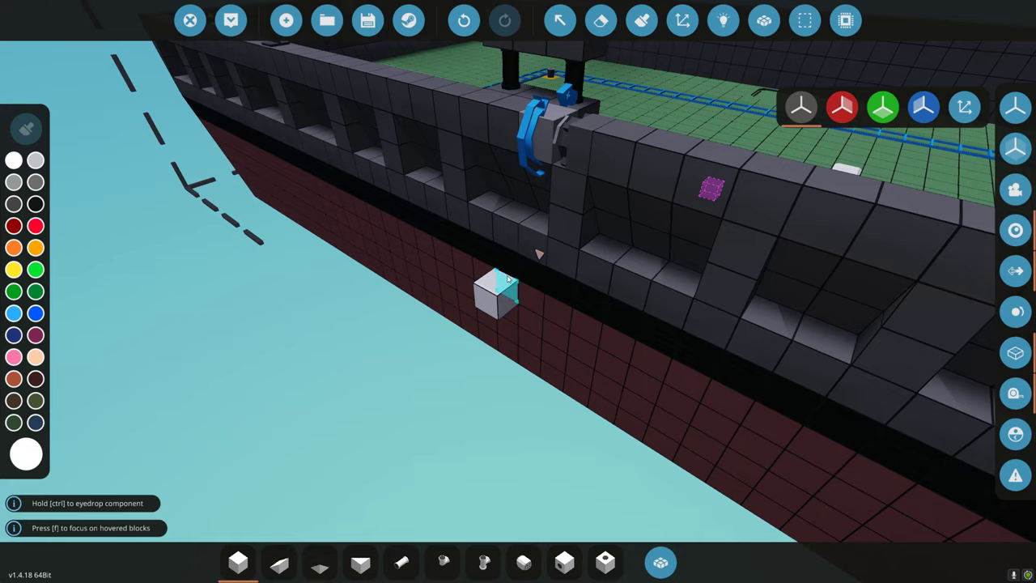
pyautogui.moveTo(526, 182); pyautogui.dragTo(616, 68)
pyautogui.click(805, 20)
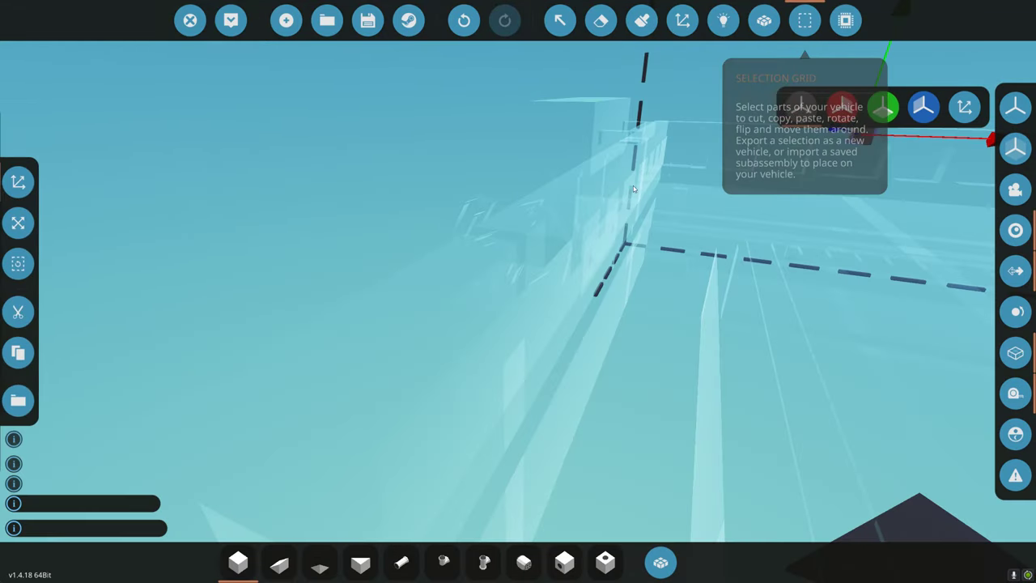
pyautogui.click(570, 246)
pyautogui.press('a')
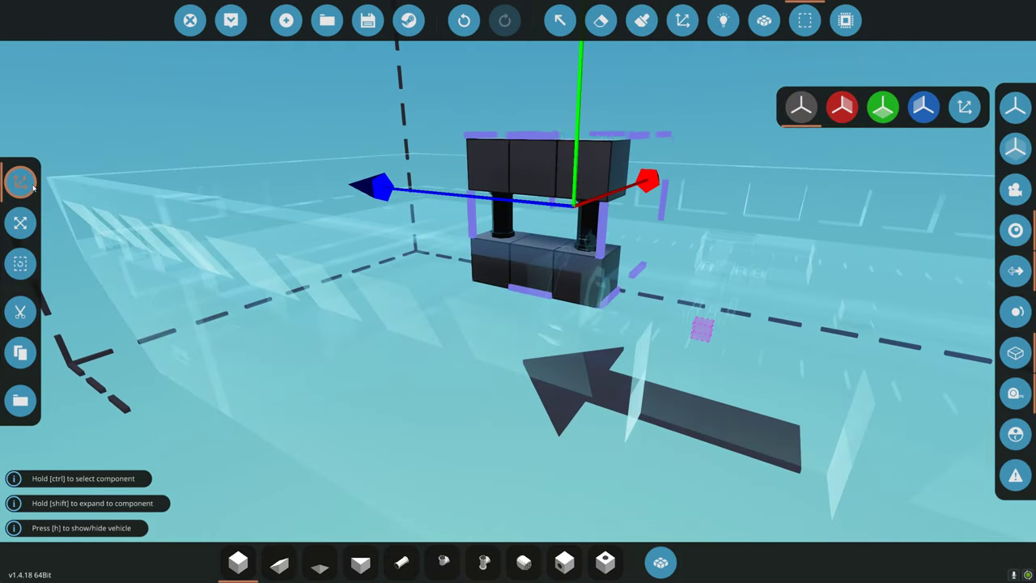
pyautogui.click(21, 312)
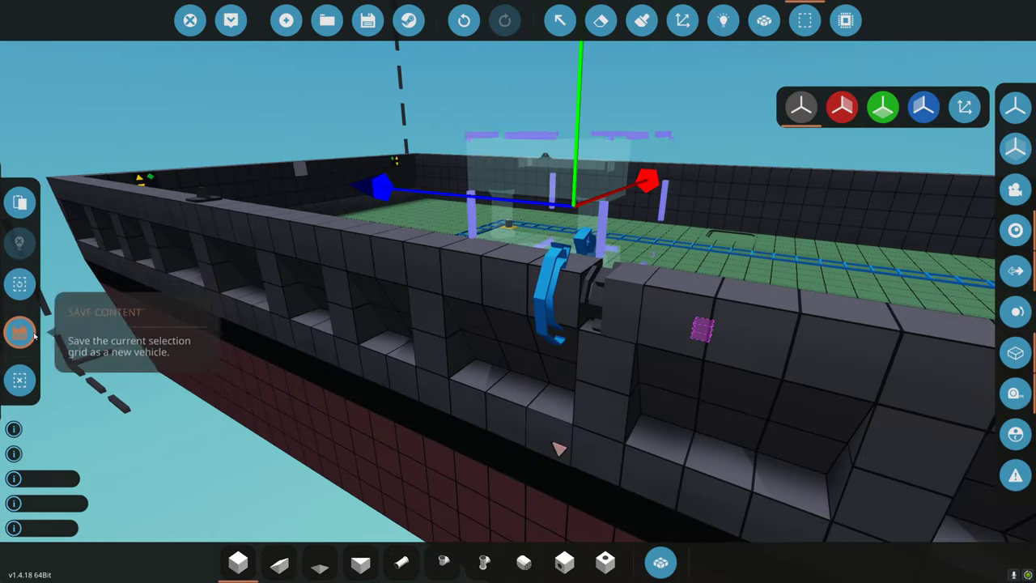
pyautogui.click(21, 201)
pyautogui.click(21, 377)
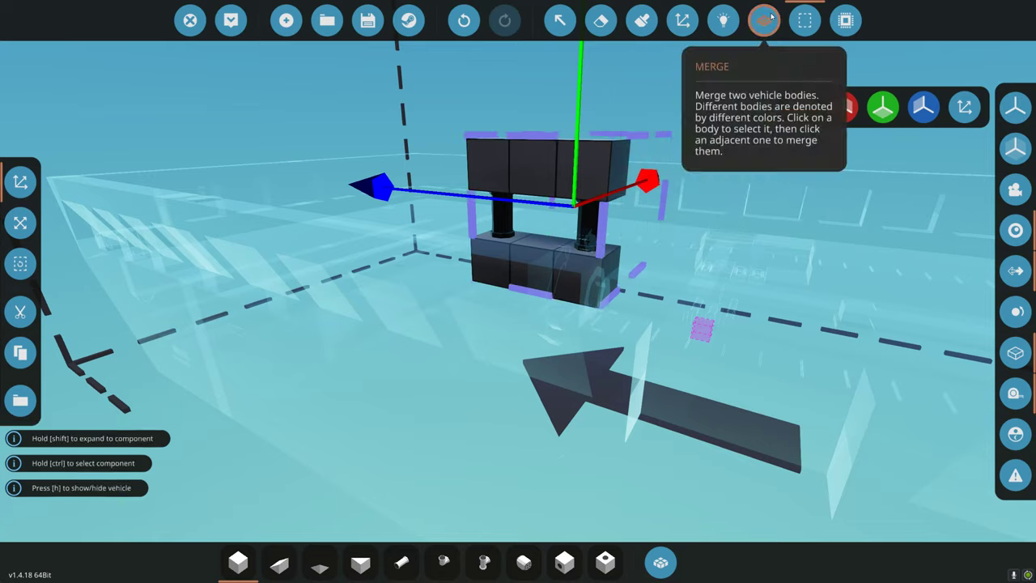
# - Merge the pivot's rotating body with the pasted ladder-and-pipe assembly
pyautogui.click(764, 20)
pyautogui.click(560, 285)
pyautogui.click(589, 176)
pyautogui.press('a')
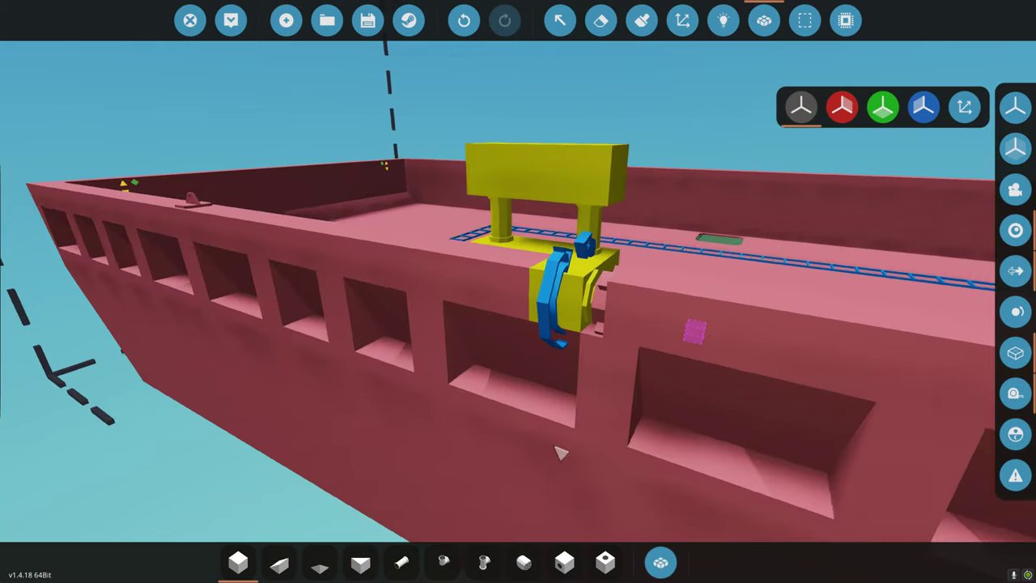
# - Erase two wall-rim blocks at the other end of the ladder assembly and place a second pivot in the gap, mirroring the first
pyautogui.click(601, 20)
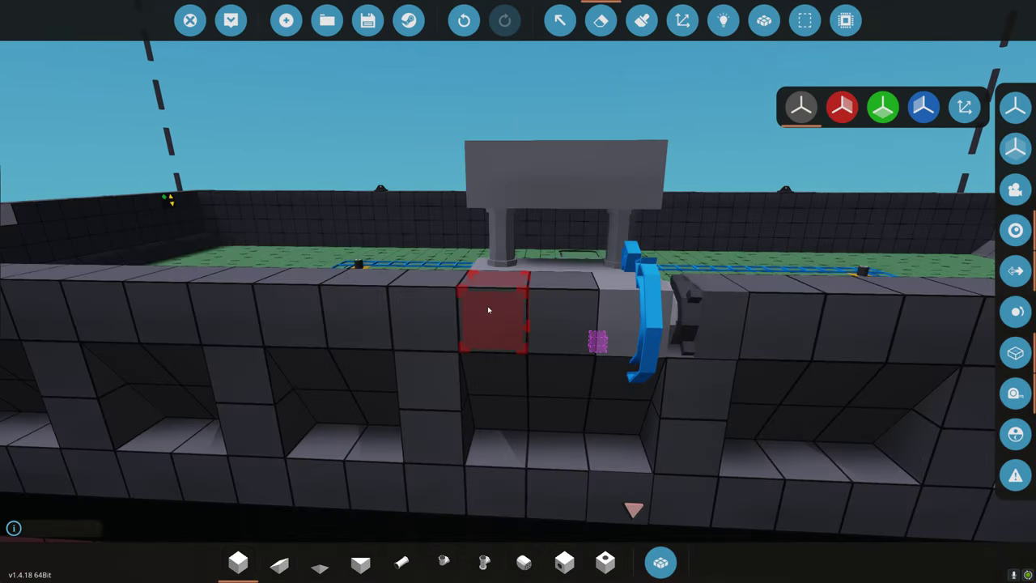
pyautogui.click(495, 312)
pyautogui.click(426, 311)
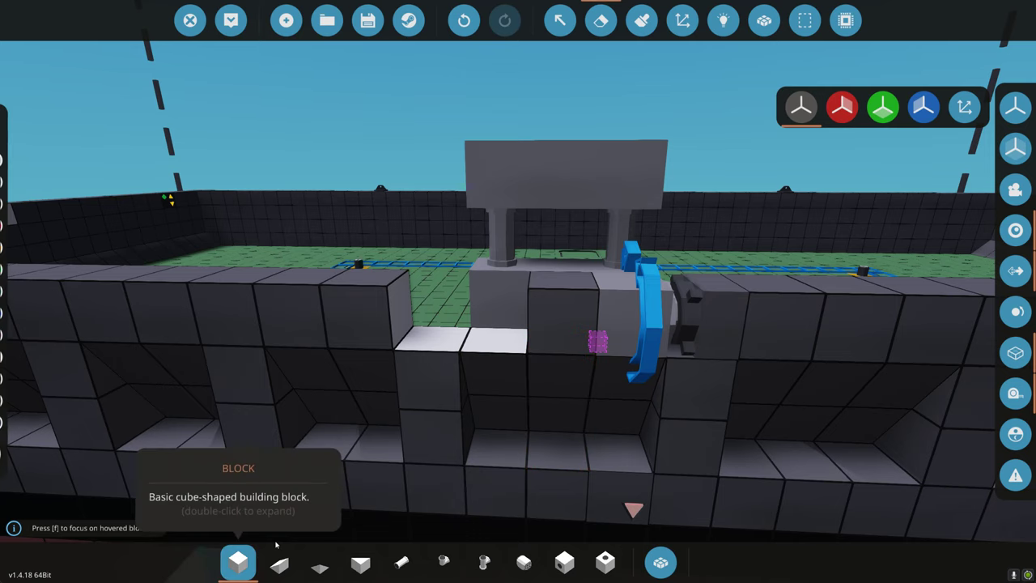
pyautogui.click(238, 562)
pyautogui.click(421, 310)
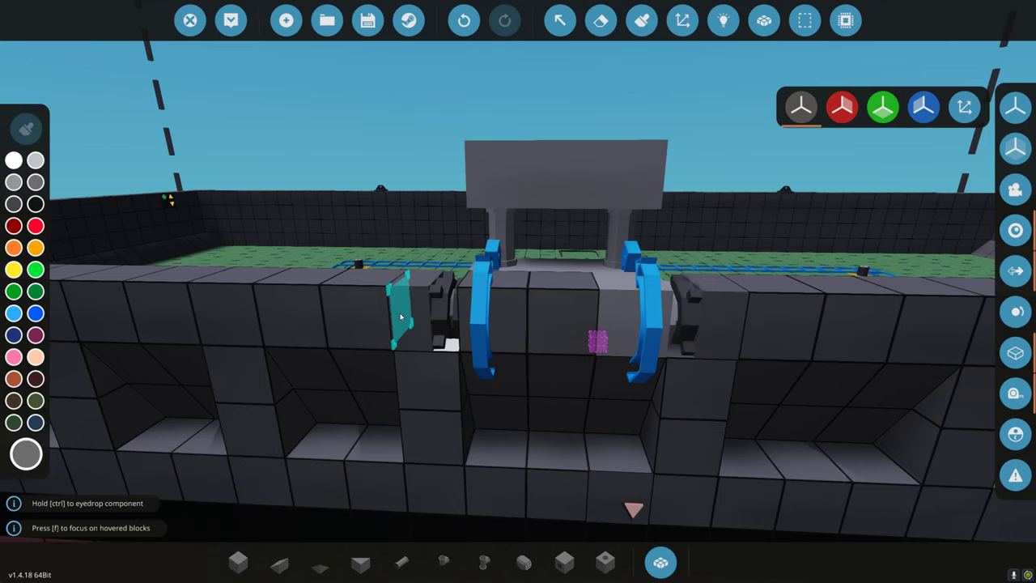
# - Paint the exposed block faces in the second pivot's gap grey and place a copy of the first pivot there again
pyautogui.click(641, 21)
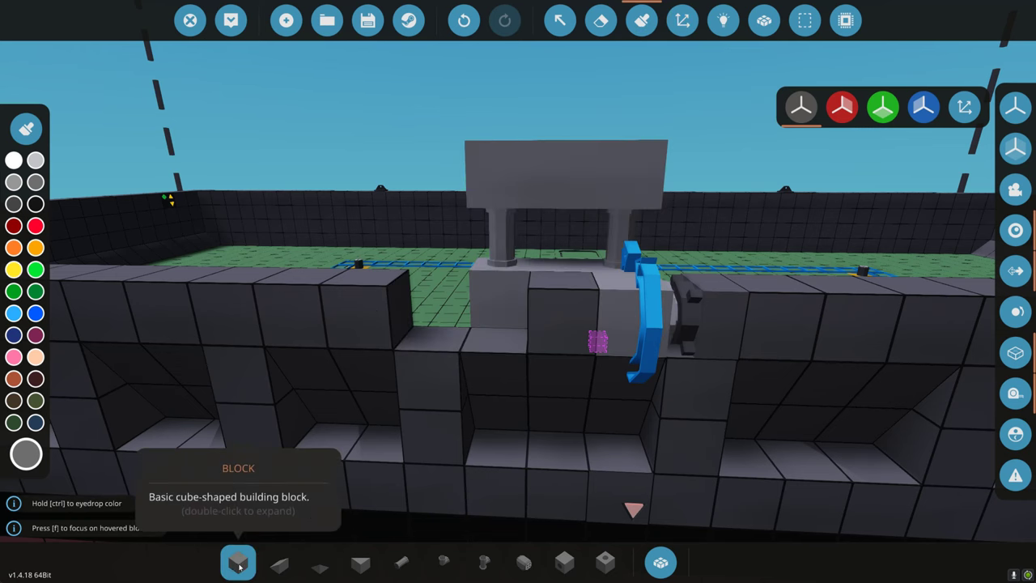
pyautogui.click(239, 565)
pyautogui.keyDown('ctrl'); pyautogui.click(687, 334); pyautogui.keyUp('ctrl')
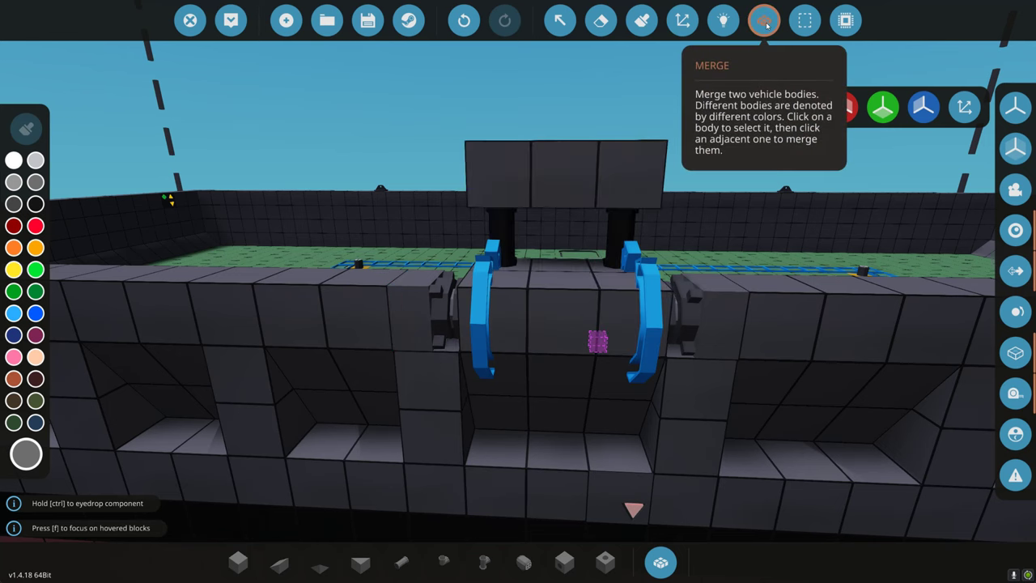
# - Merge the second pivot's rotating body with the ladder-and-pipe assembly
pyautogui.click(764, 21)
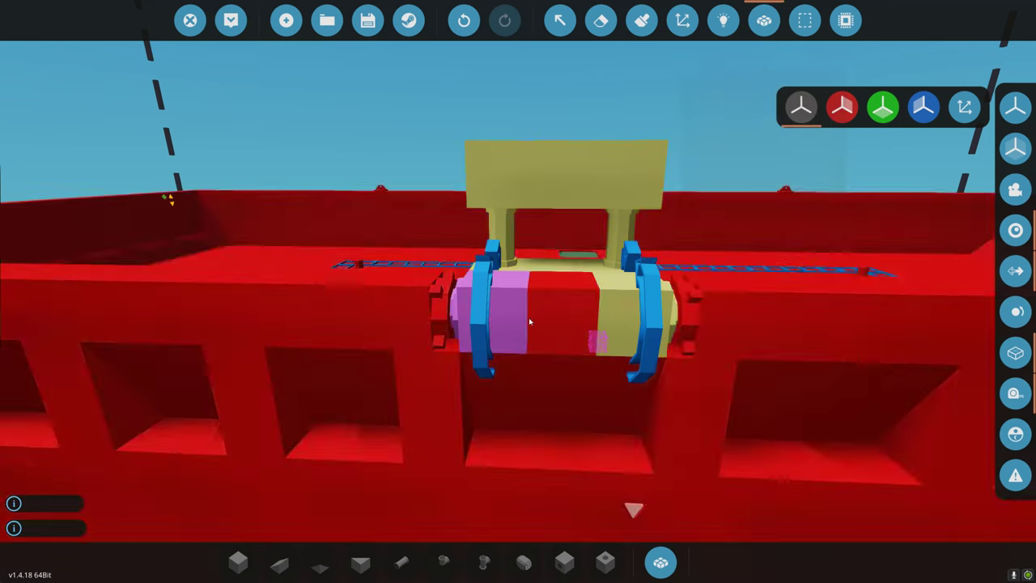
pyautogui.click(513, 280)
pyautogui.click(509, 242)
pyautogui.press('d')
pyautogui.press('s')
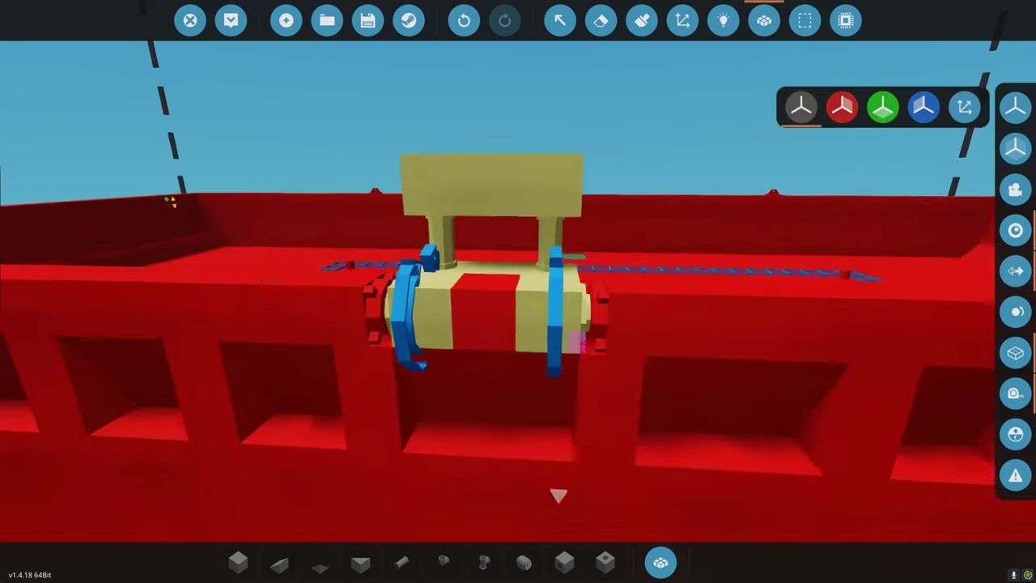
pyautogui.press('d')
pyautogui.press('w')
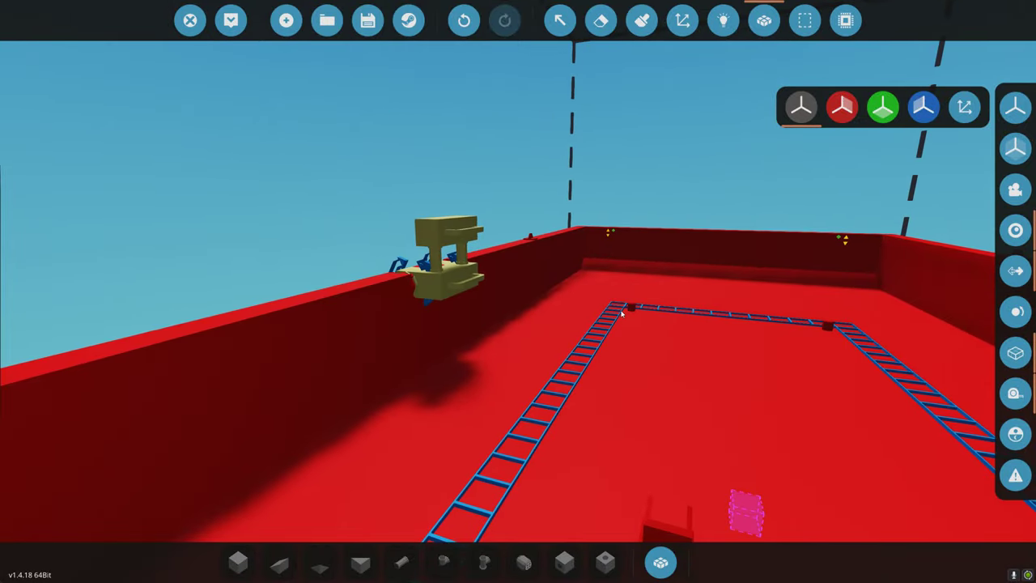
# - Open the blank microcontroller on the vessel floor for editing and name it Ladder
pyautogui.press('d')
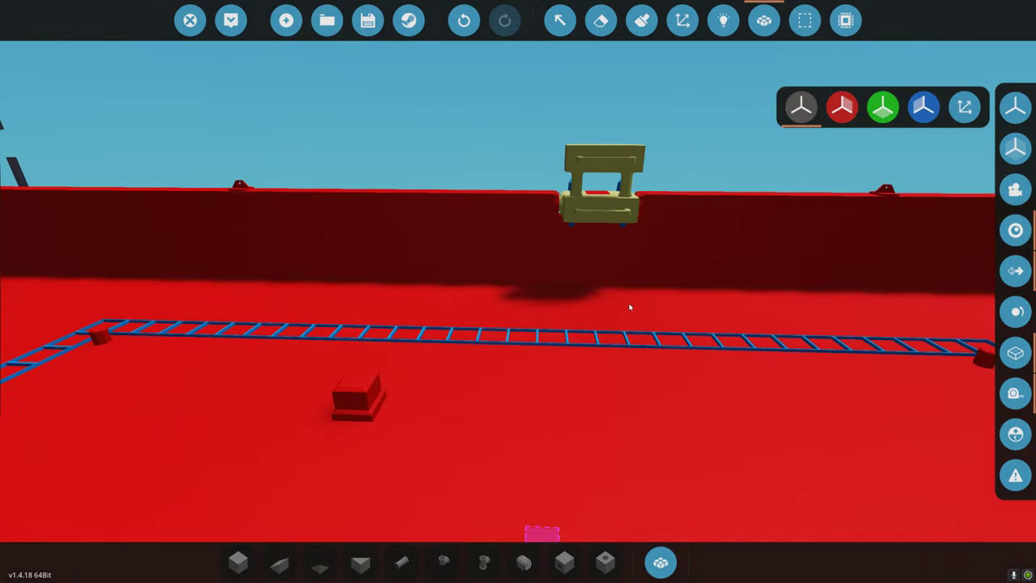
pyautogui.press('d')
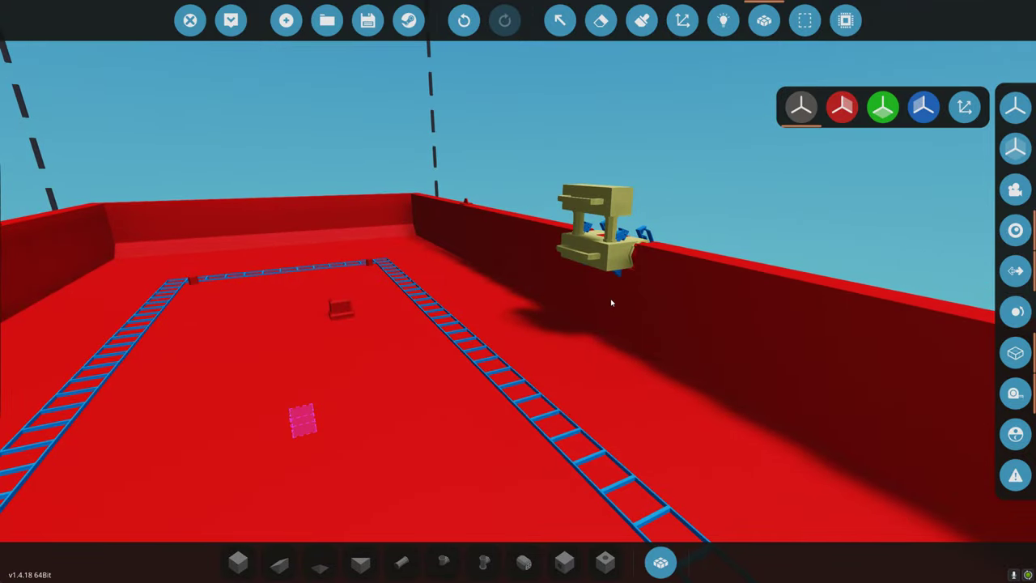
pyautogui.press('w')
pyautogui.press('w')
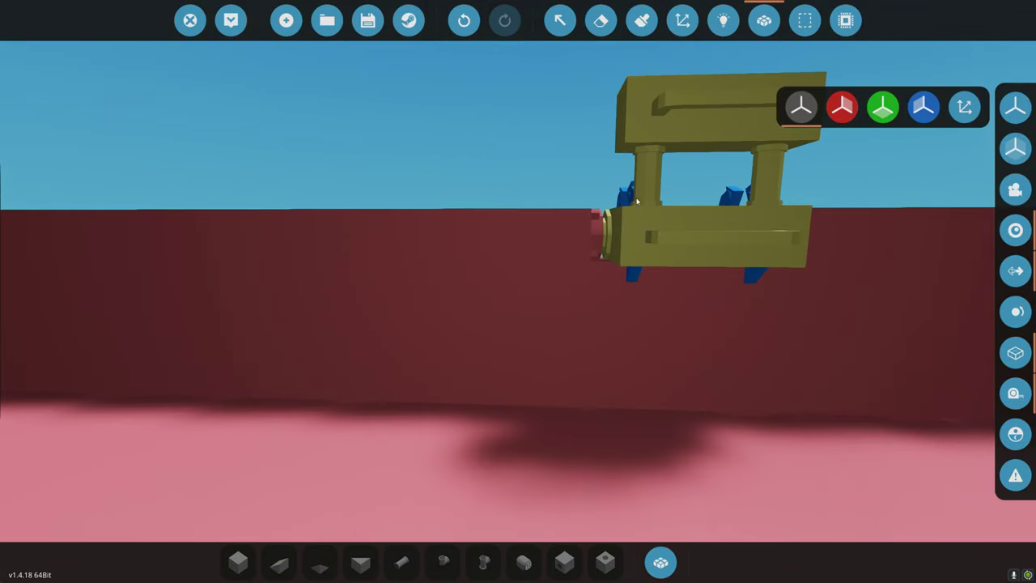
pyautogui.press('s')
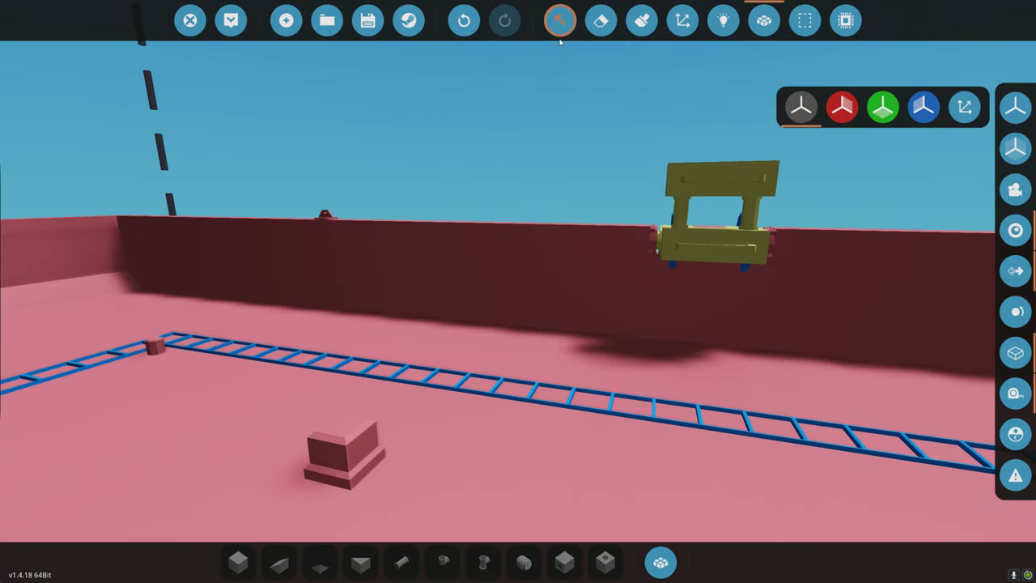
pyautogui.click(559, 37)
pyautogui.click(356, 455)
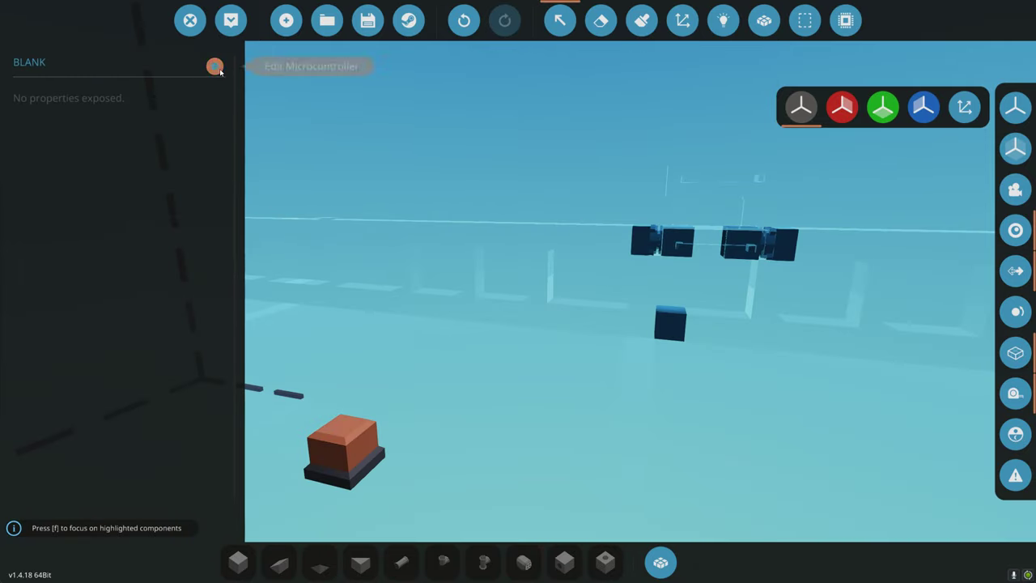
pyautogui.click(215, 66)
pyautogui.click(559, 376)
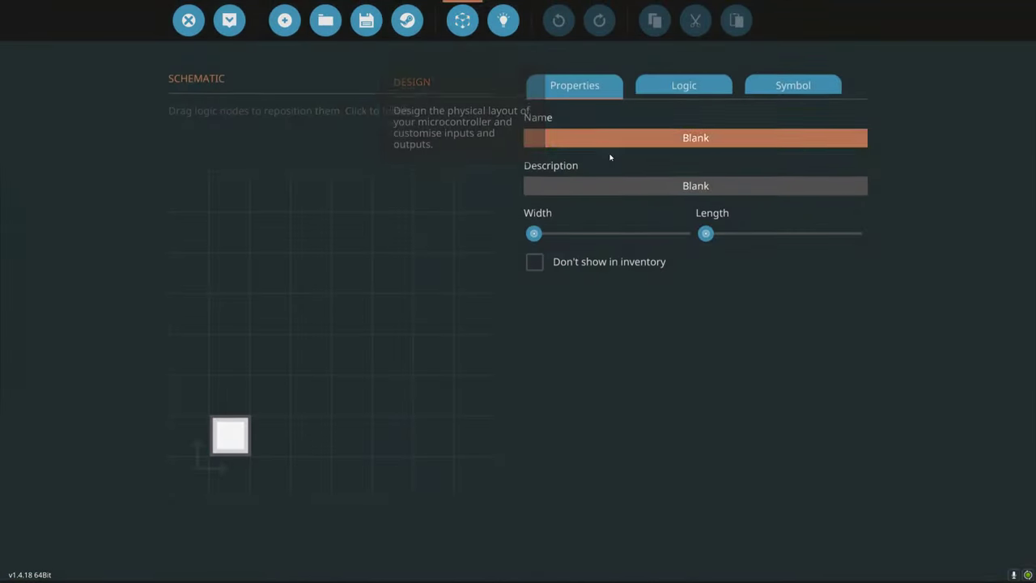
pyautogui.click(652, 139)
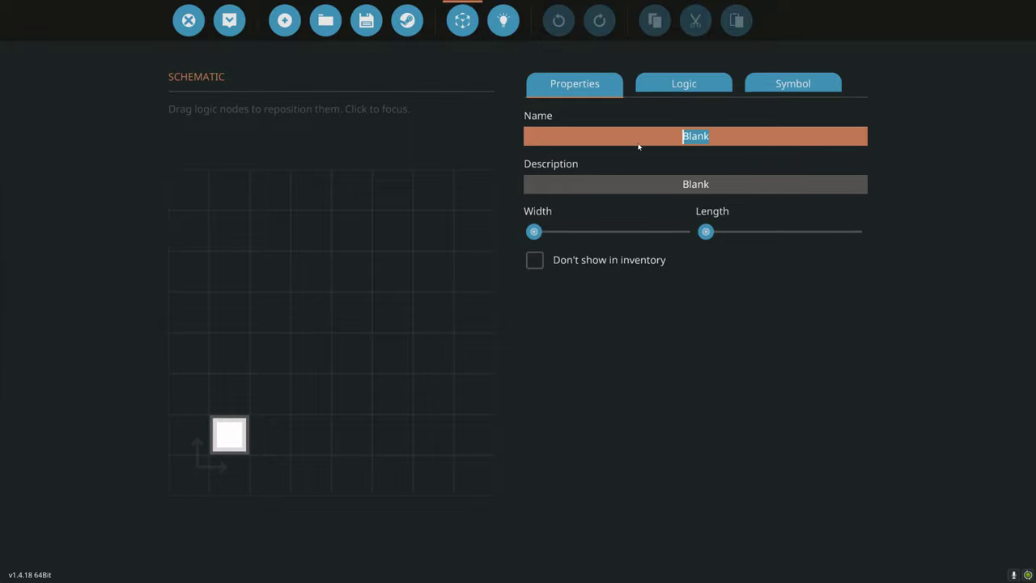
pyautogui.write('Ladder')
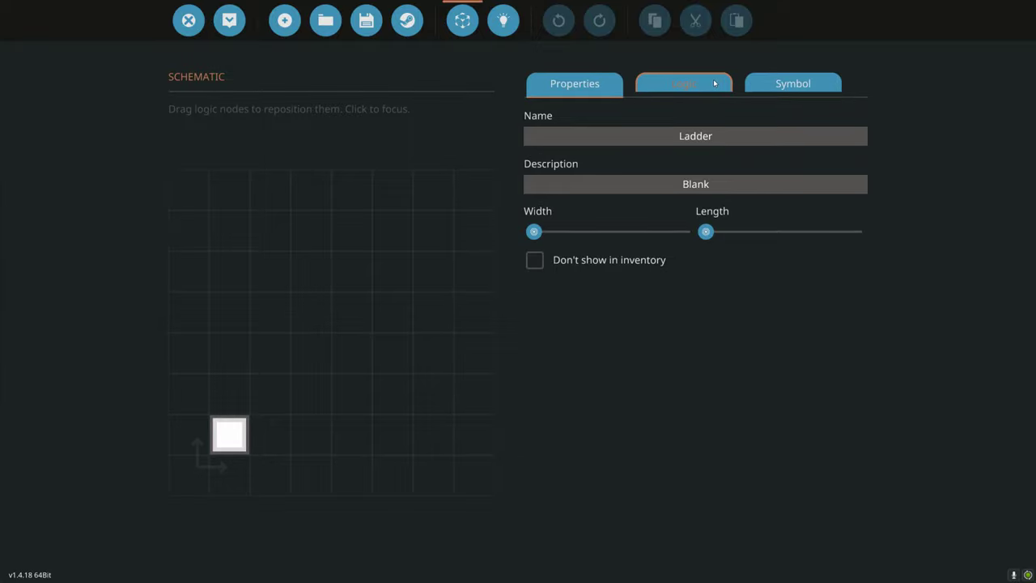
# - Add a composite input node named Panel to the Ladder microcontroller
pyautogui.click(714, 83)
pyautogui.click(847, 125)
pyautogui.click(675, 171)
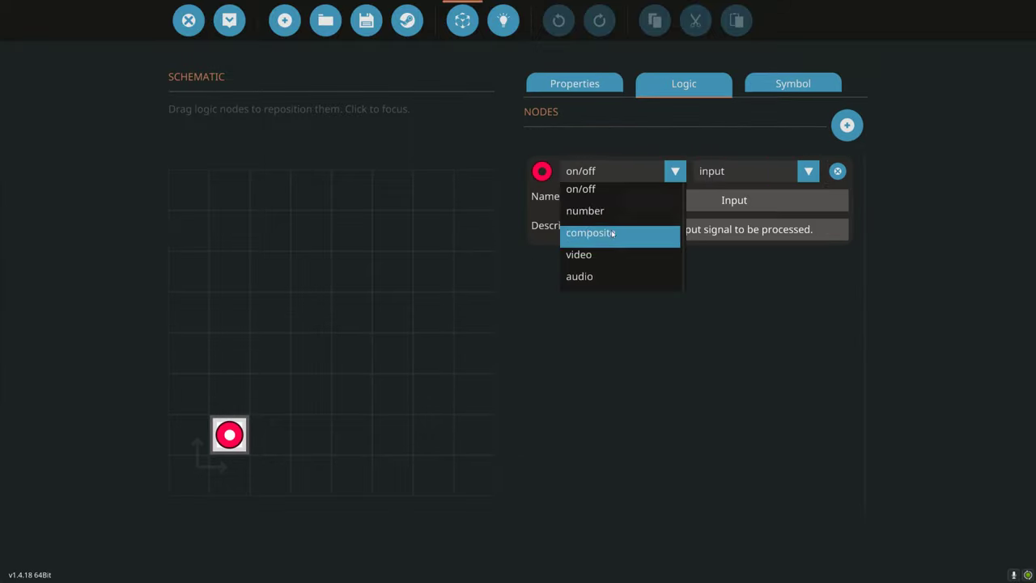
pyautogui.click(613, 233)
pyautogui.moveTo(771, 200); pyautogui.dragTo(588, 202)
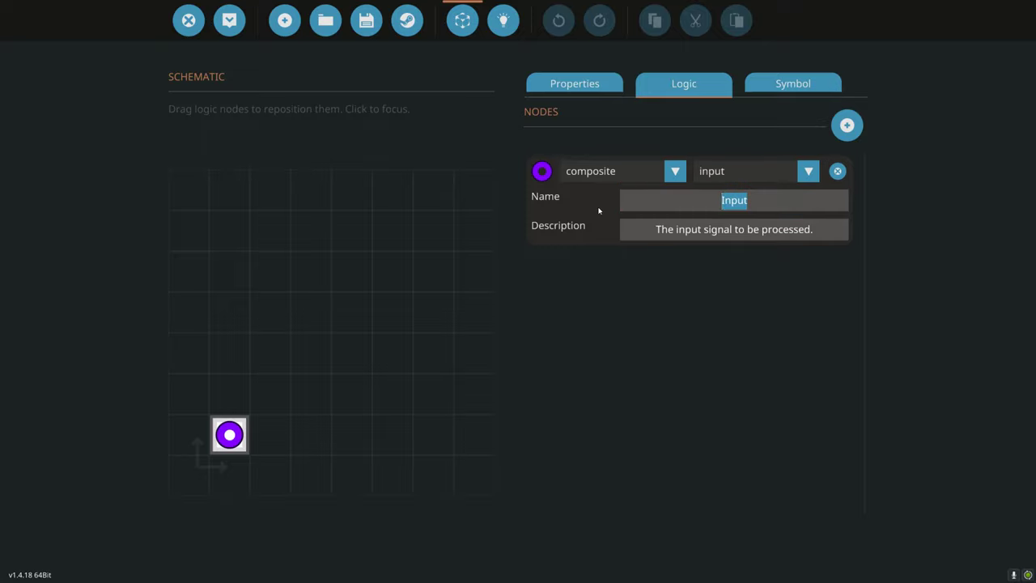
# - Add a second node, place it one cell above the Panel node, and make it a number output
pyautogui.click(847, 124)
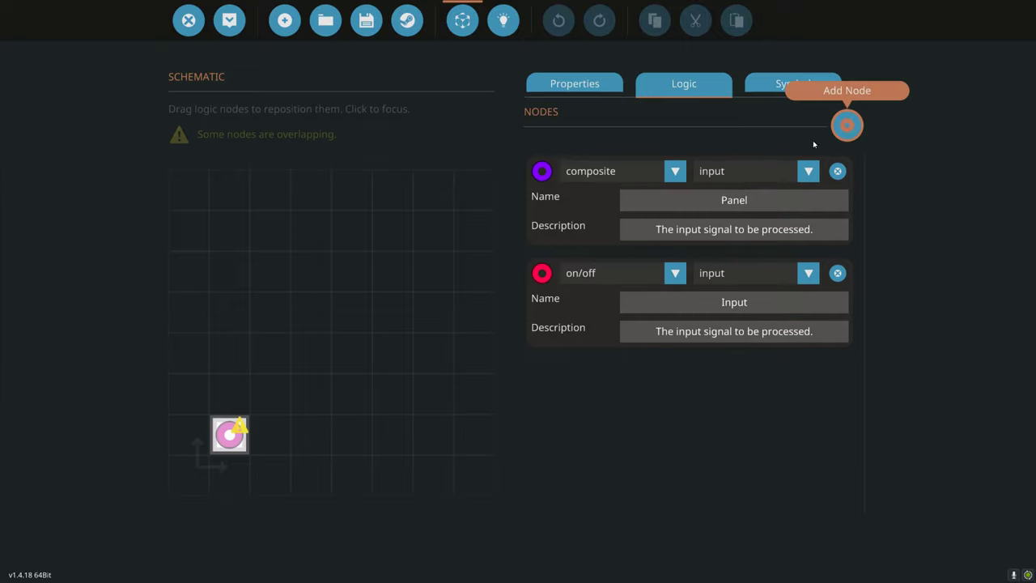
pyautogui.moveTo(247, 424); pyautogui.dragTo(247, 383)
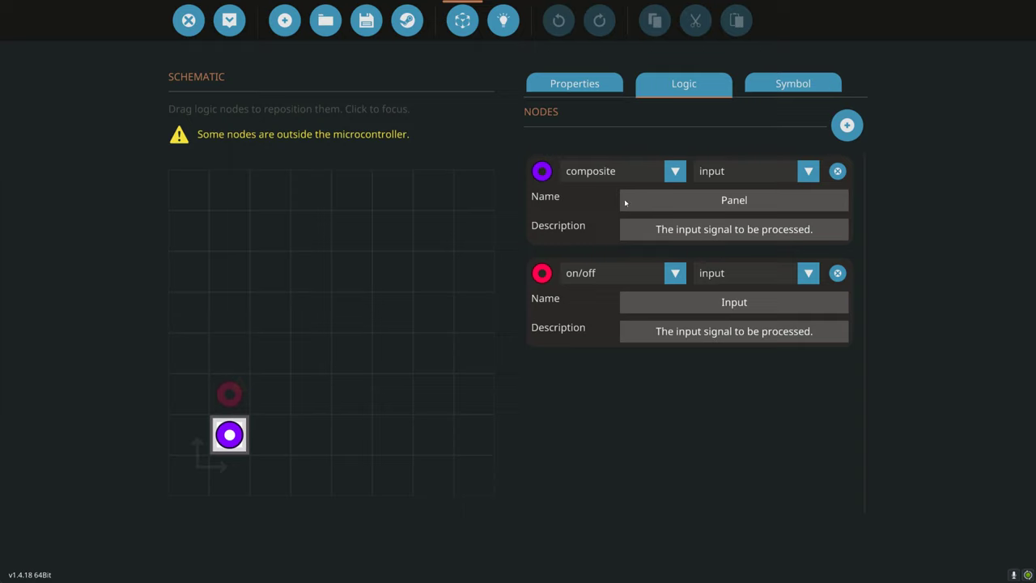
pyautogui.click(615, 273)
pyautogui.click(583, 311)
pyautogui.click(745, 273)
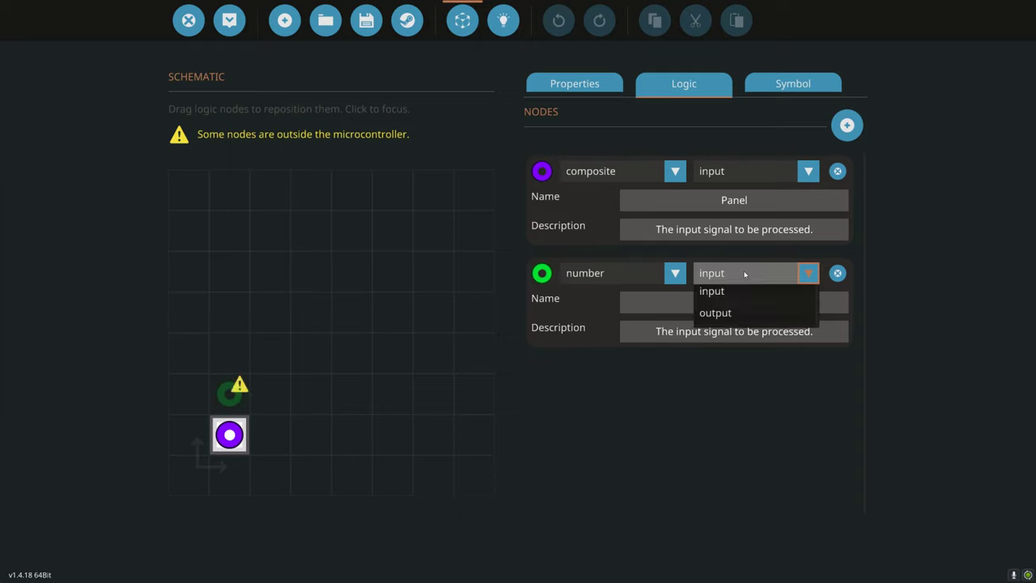
pyautogui.click(747, 313)
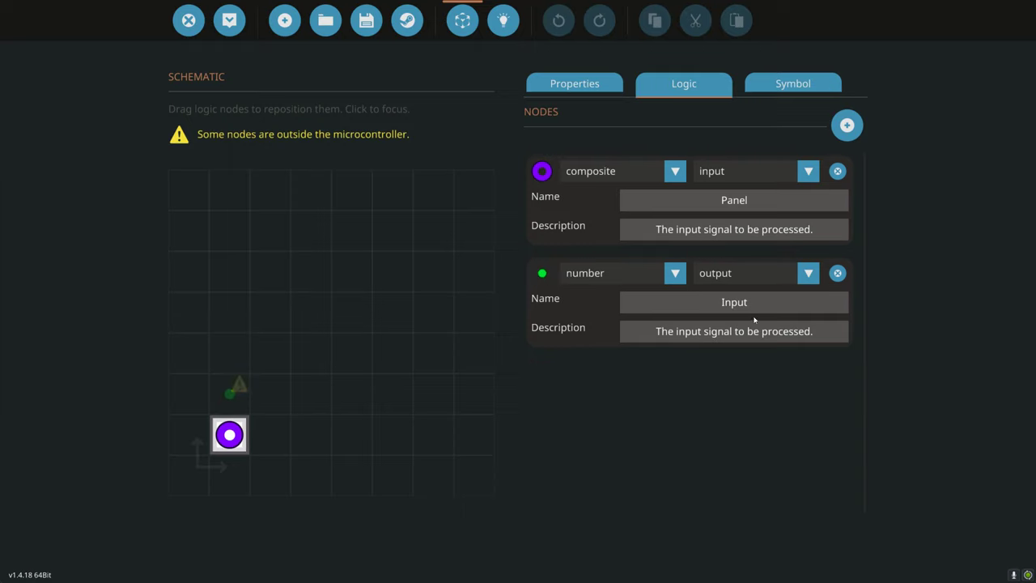
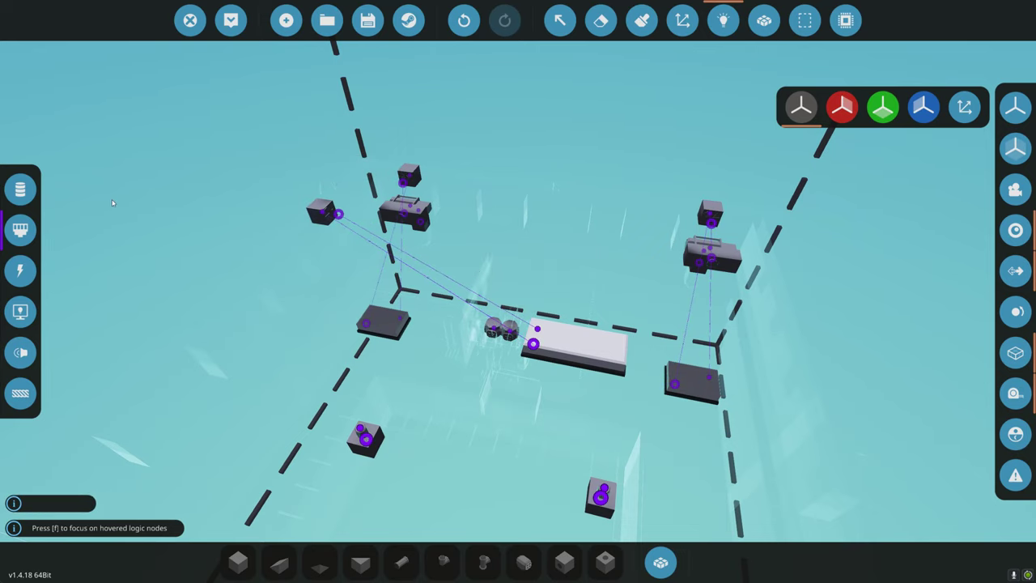
# - Wire electric power between the batteries, small generator and starter, and link the electric nodes around the medium winches
pyautogui.click(22, 270)
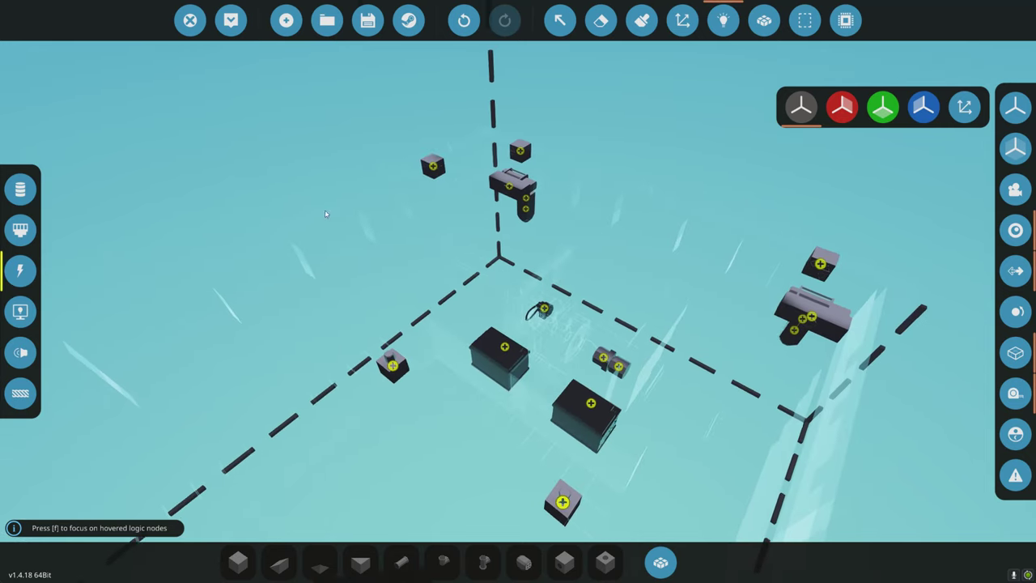
pyautogui.moveTo(423, 152); pyautogui.dragTo(522, 209)
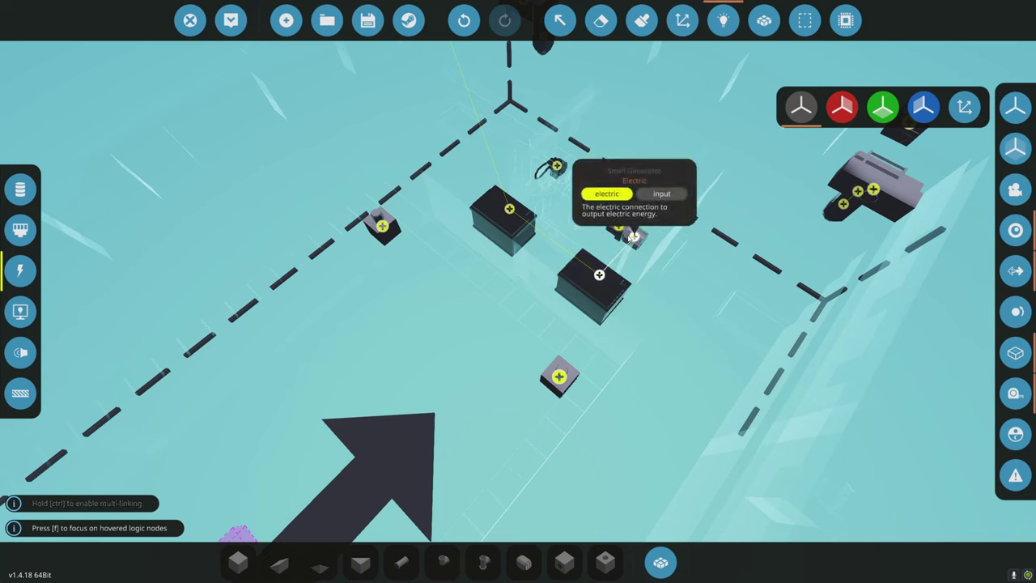
pyautogui.moveTo(557, 166); pyautogui.dragTo(557, 166)
pyautogui.press('s')
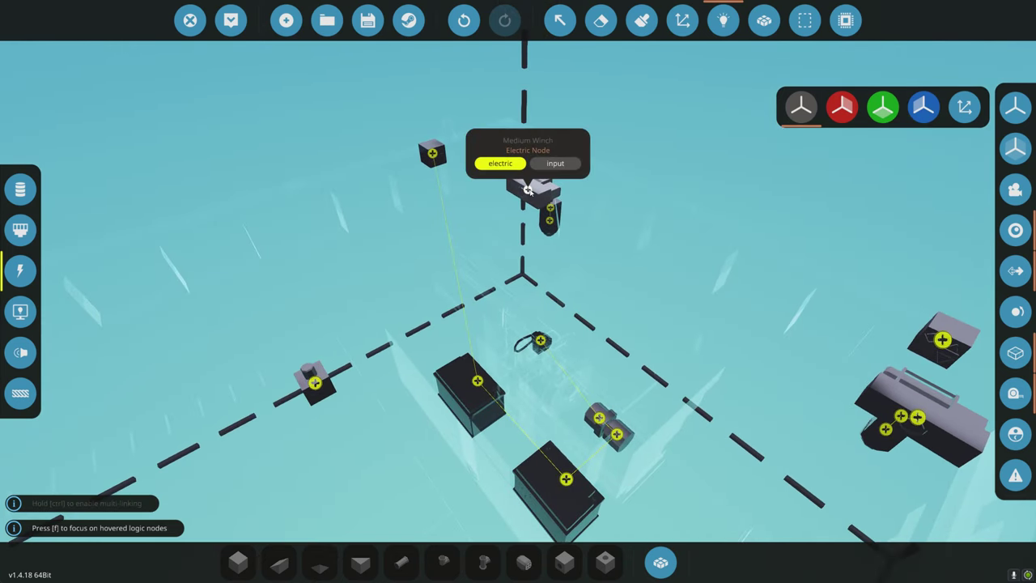
pyautogui.moveTo(541, 154); pyautogui.dragTo(701, 245)
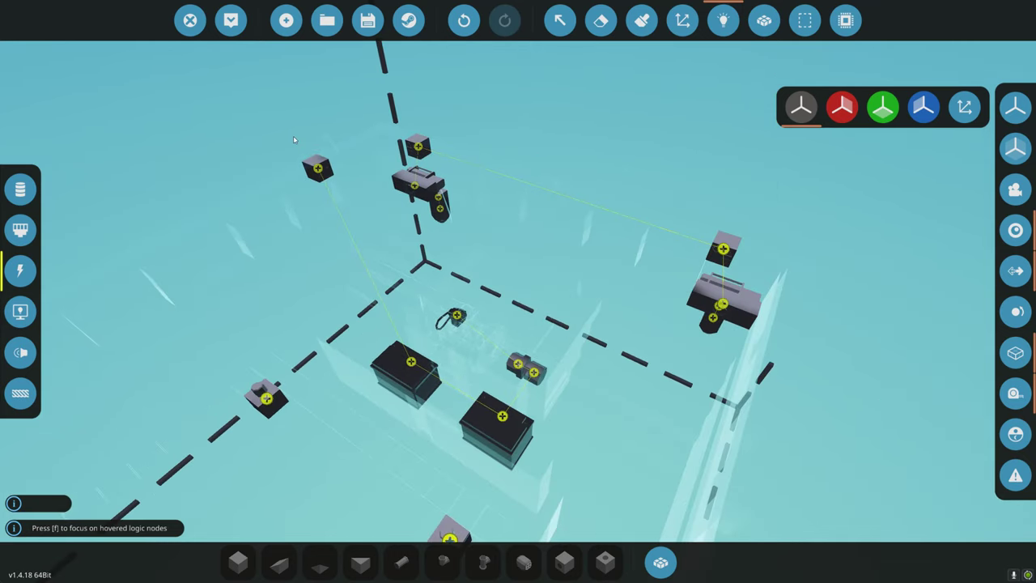
# - Wire the Tank Quantity instrument and the four small floor devices into the battery's electric circuit
pyautogui.press('s')
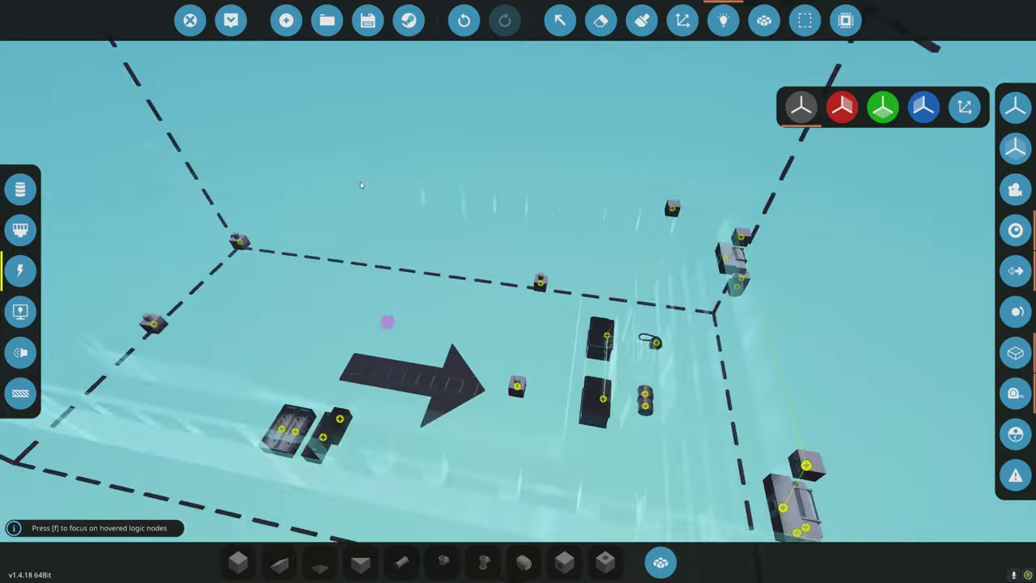
pyautogui.press('w')
pyautogui.press('w')
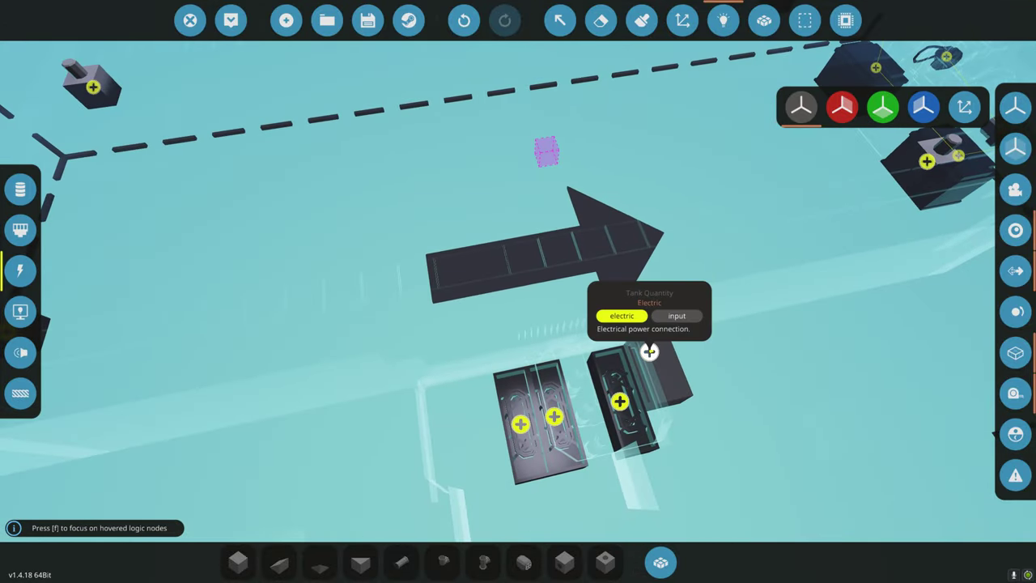
pyautogui.press('s')
pyautogui.moveTo(649, 351); pyautogui.dragTo(494, 382)
pyautogui.press('s')
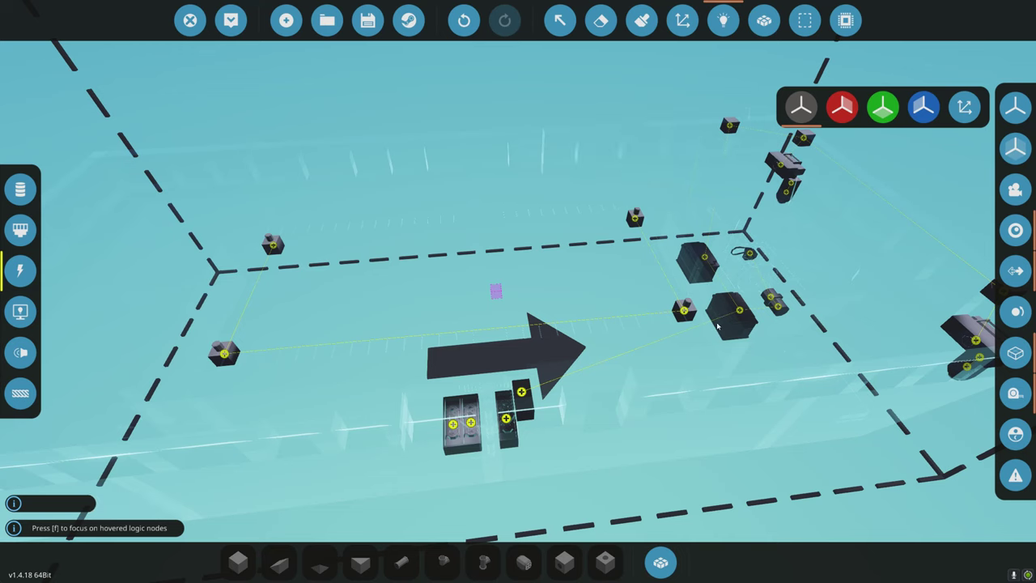
pyautogui.moveTo(715, 328); pyautogui.dragTo(458, 245)
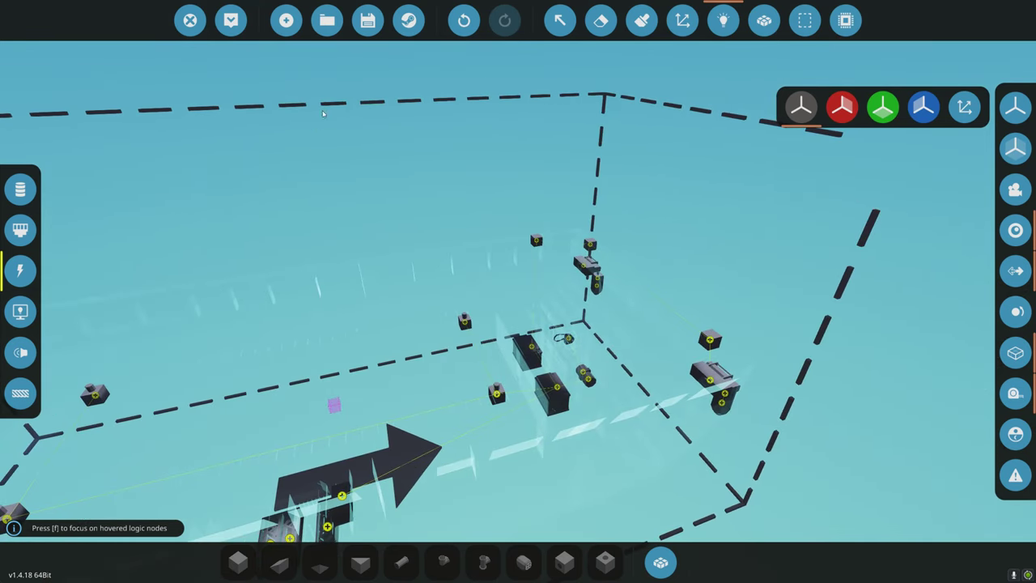
# - Open the Barge Auto Gen microcontroller's logic and update the microcontroller with the schematic
pyautogui.click(559, 21)
pyautogui.click(565, 347)
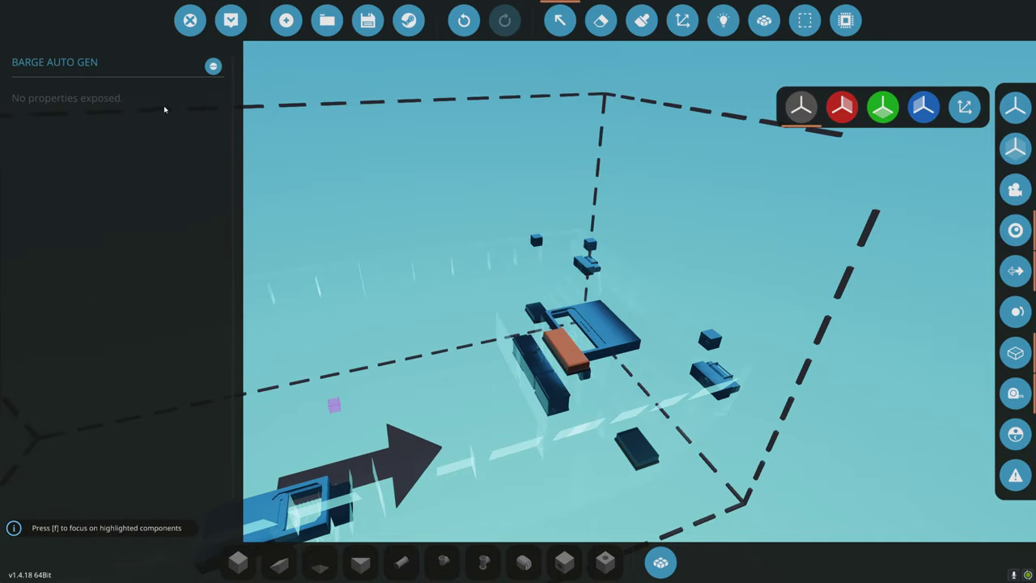
pyautogui.click(213, 66)
pyautogui.click(456, 377)
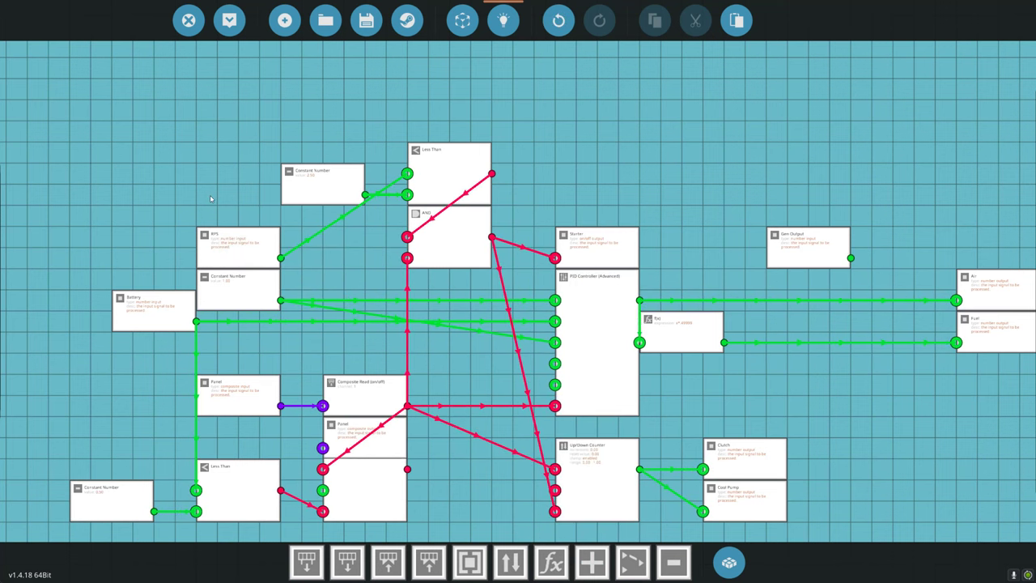
pyautogui.click(228, 20)
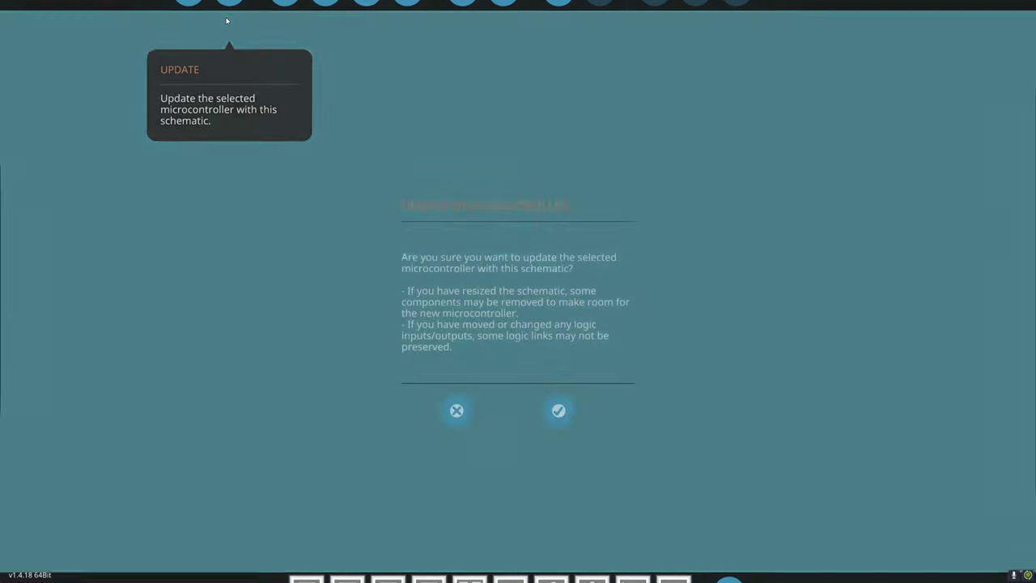
pyautogui.click(559, 405)
# - Spawn the barge, test its Auto Gen On/Off switch on board, and return to the workbench
pyautogui.click(233, 20)
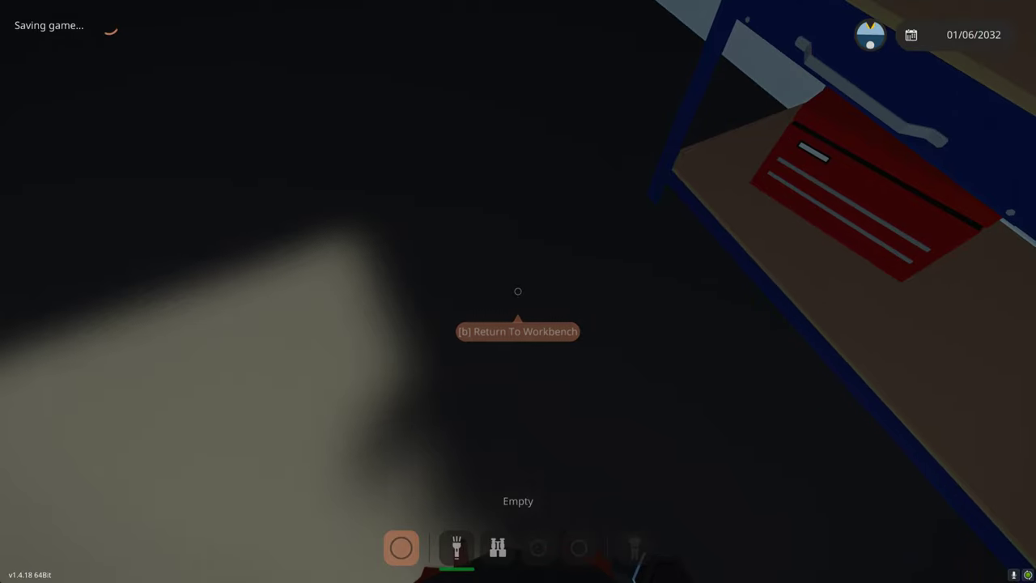
pyautogui.press('w')
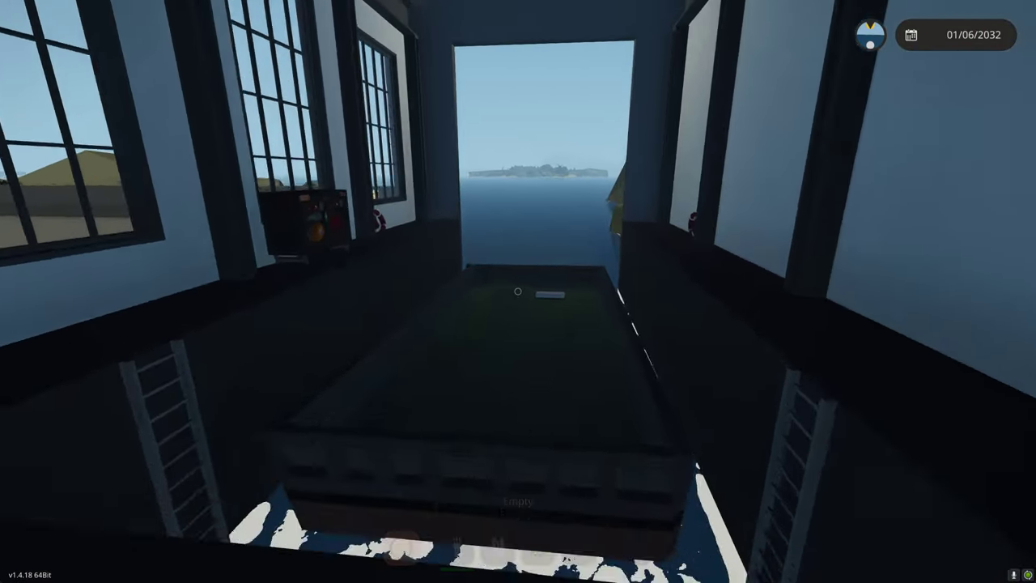
pyautogui.press('w')
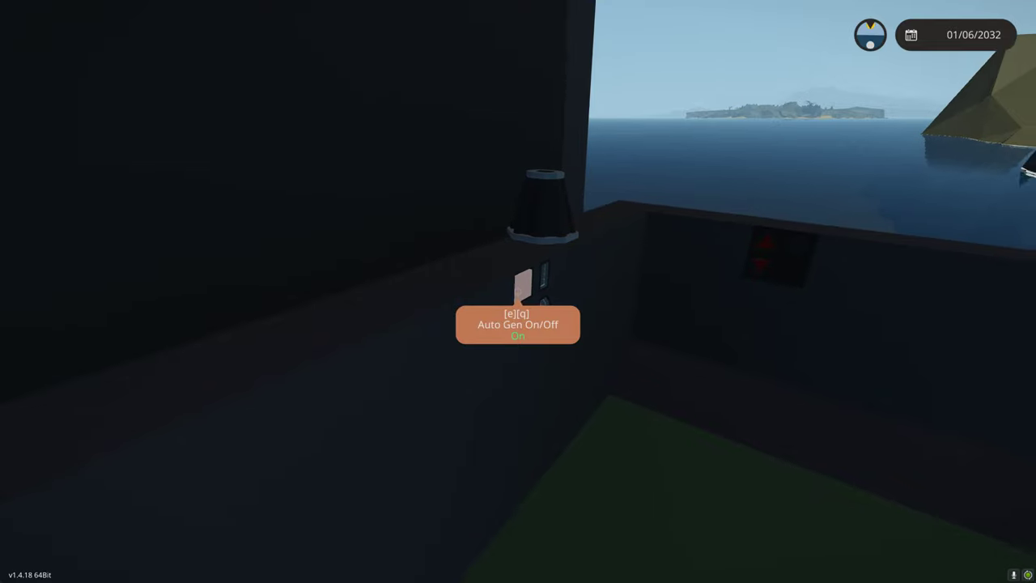
pyautogui.press('w')
pyautogui.press('b')
# - Link the on/off logic node of the Barge Auto Gen microcontroller
pyautogui.click(723, 19)
pyautogui.scroll(2, 394, 123)
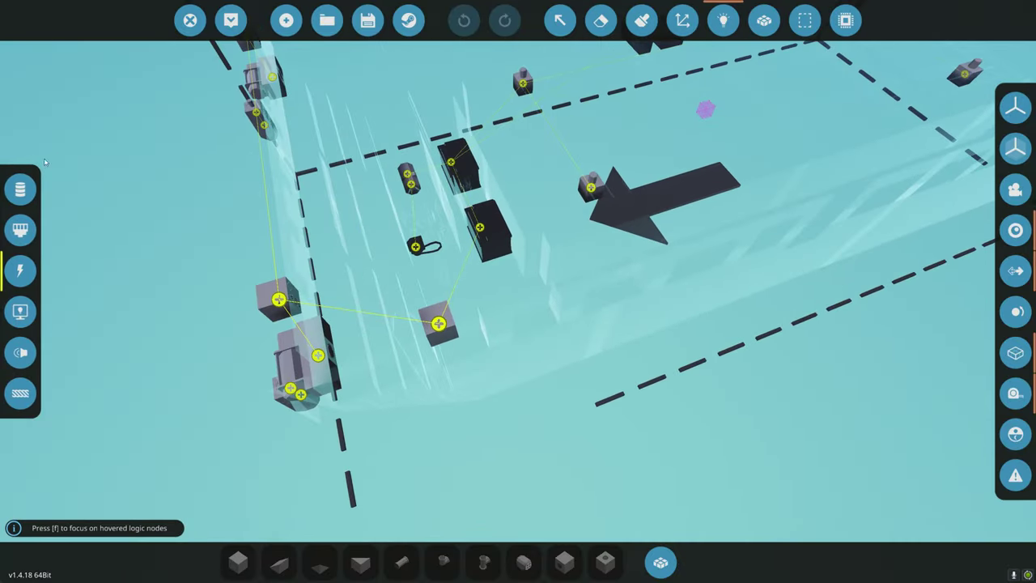
pyautogui.click(20, 189)
pyautogui.scroll(3, 461, 147)
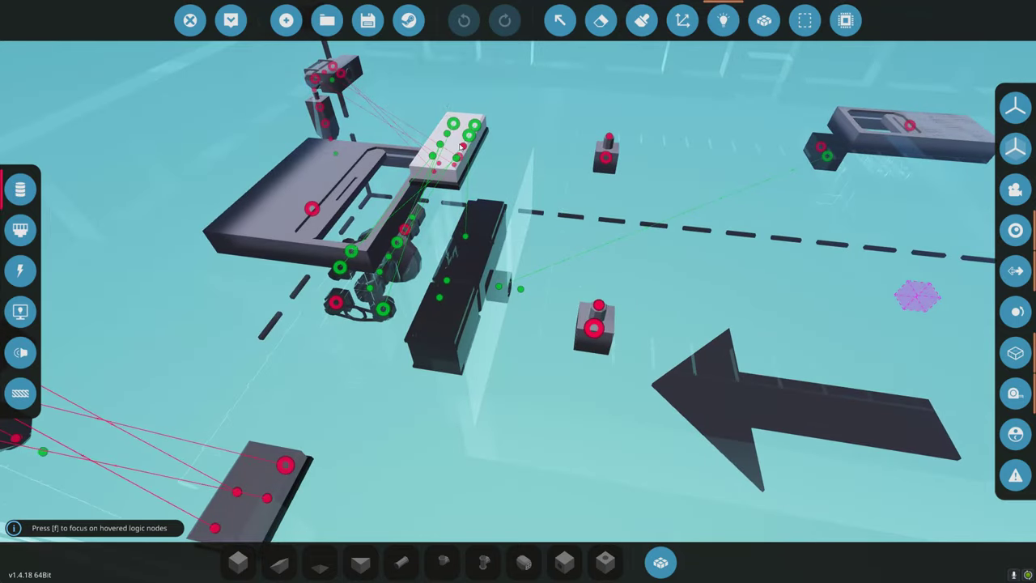
pyautogui.moveTo(461, 147); pyautogui.dragTo(473, 191)
pyautogui.scroll(3, 467, 174)
# - Respawn the barge with the revised wiring and check the Auto Gen On/Off switch and gauges
pyautogui.click(233, 21)
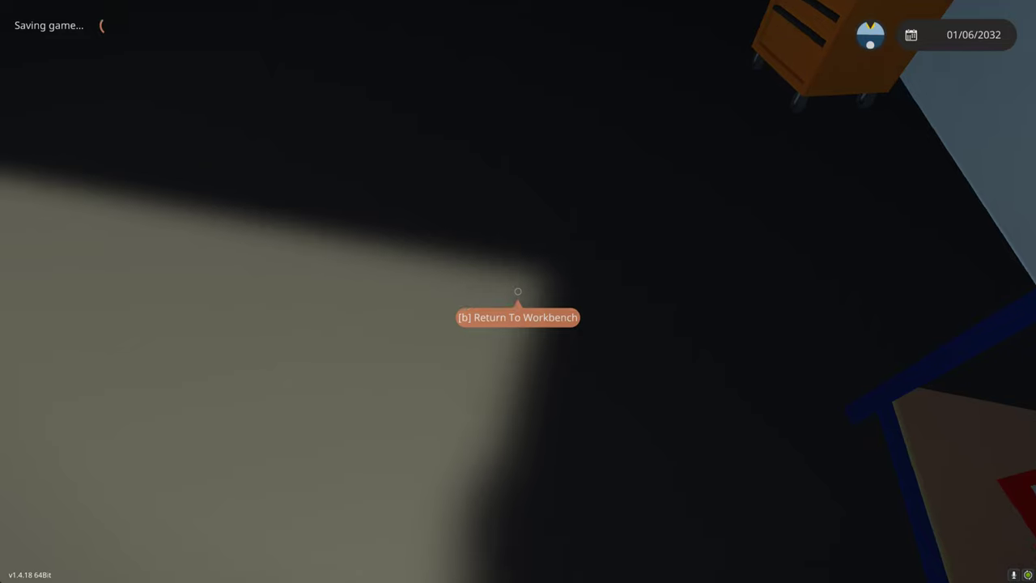
pyautogui.press('w')
pyautogui.press('w')
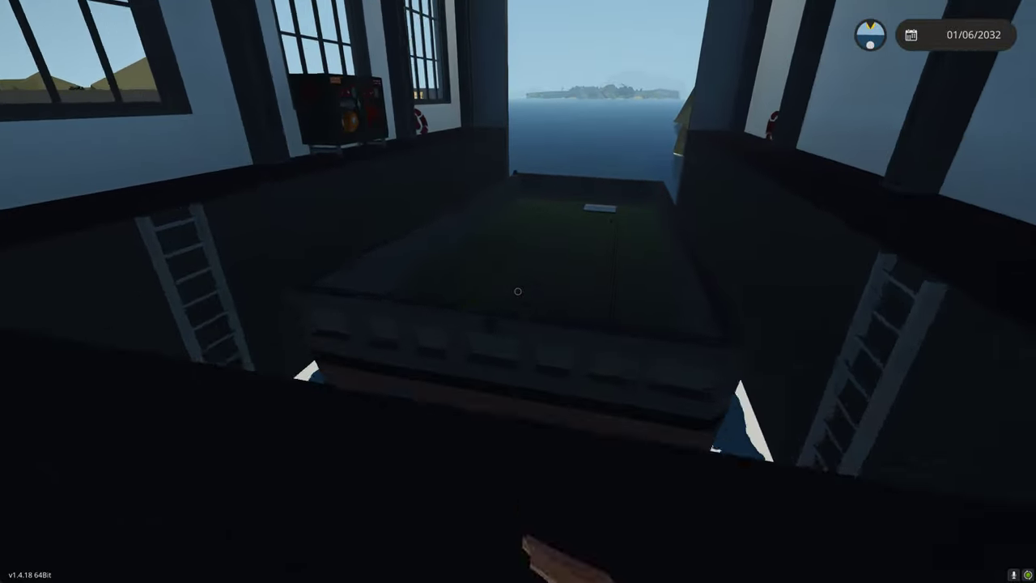
pyautogui.press('w')
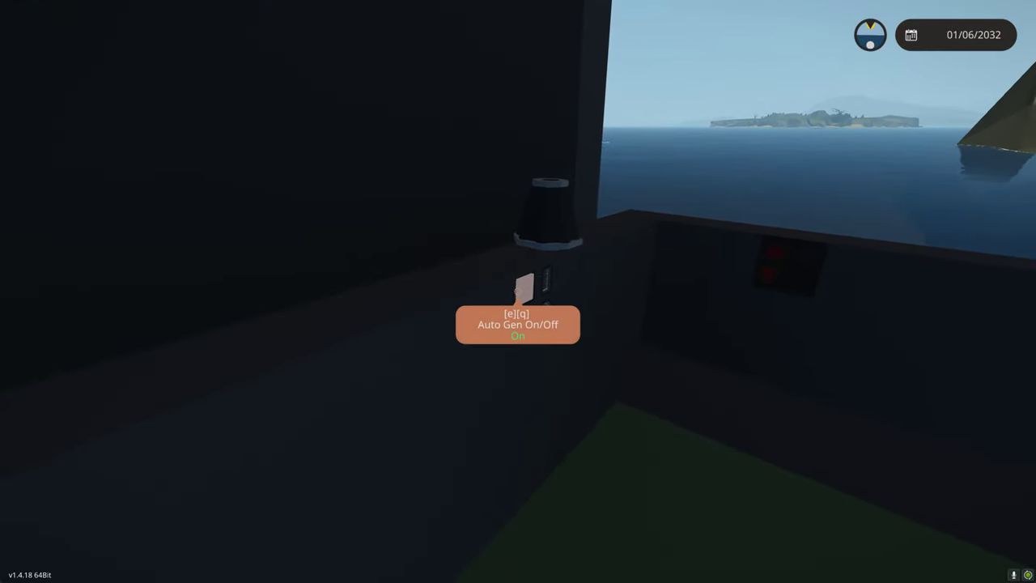
pyautogui.press('w')
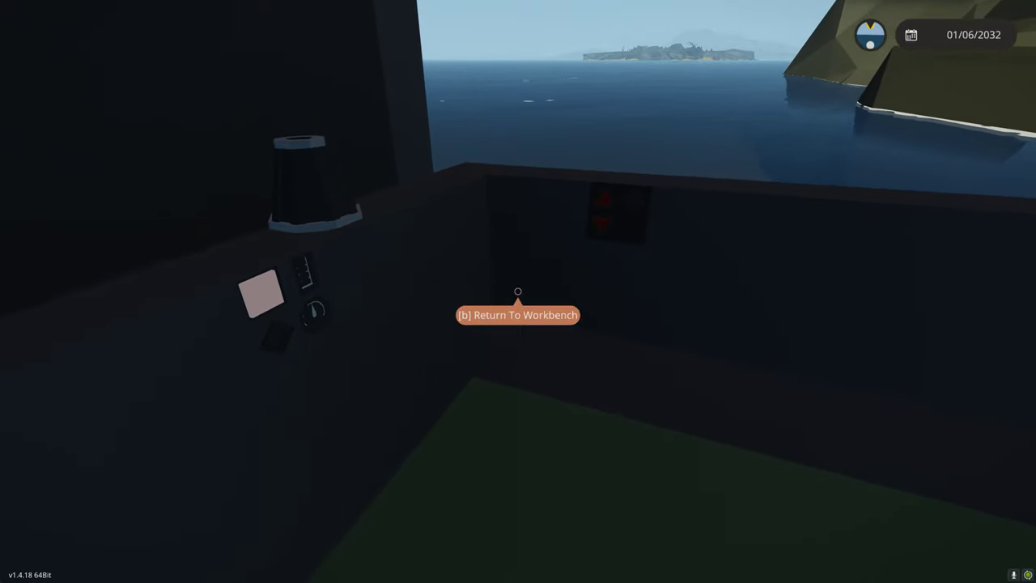
# - Return to the workbench and open the Barge Auto Gen microcontroller in the microcontroller editor
pyautogui.press('1')
pyautogui.press('b')
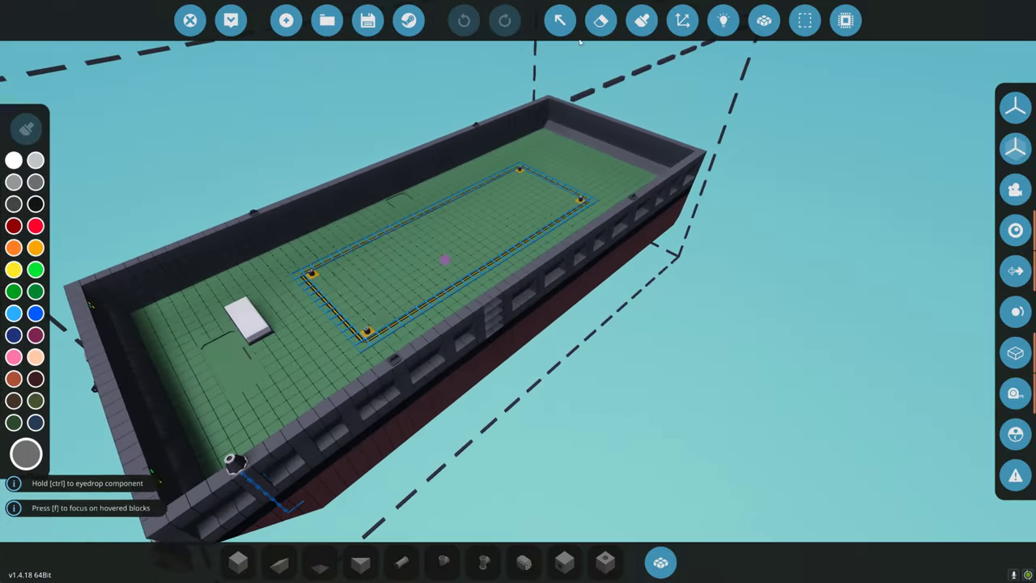
pyautogui.click(257, 322)
pyautogui.click(215, 66)
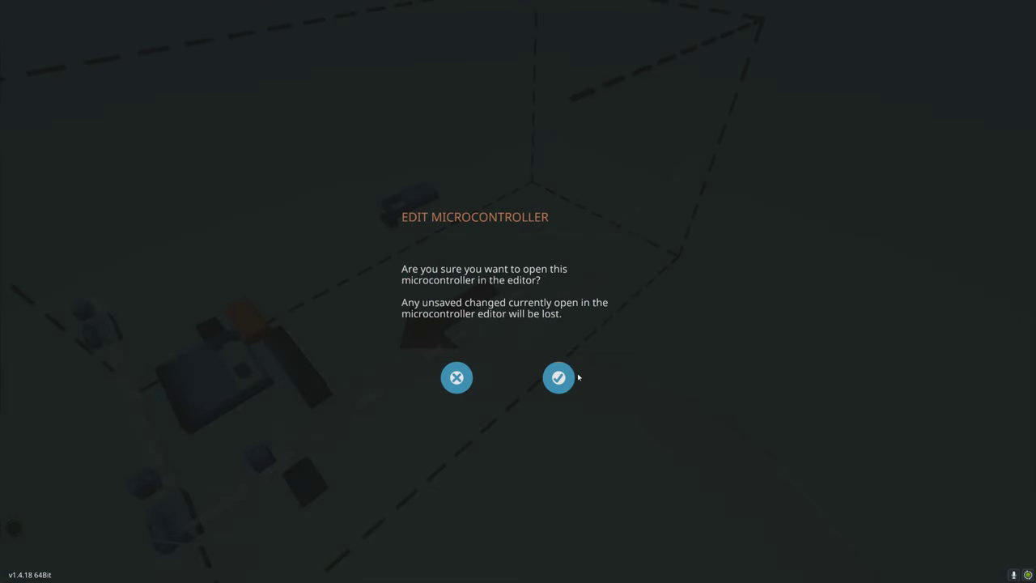
pyautogui.click(561, 377)
# - Add a Clamp gate to the logic and wire it between the PID Controller's output and the Air output
pyautogui.click(721, 560)
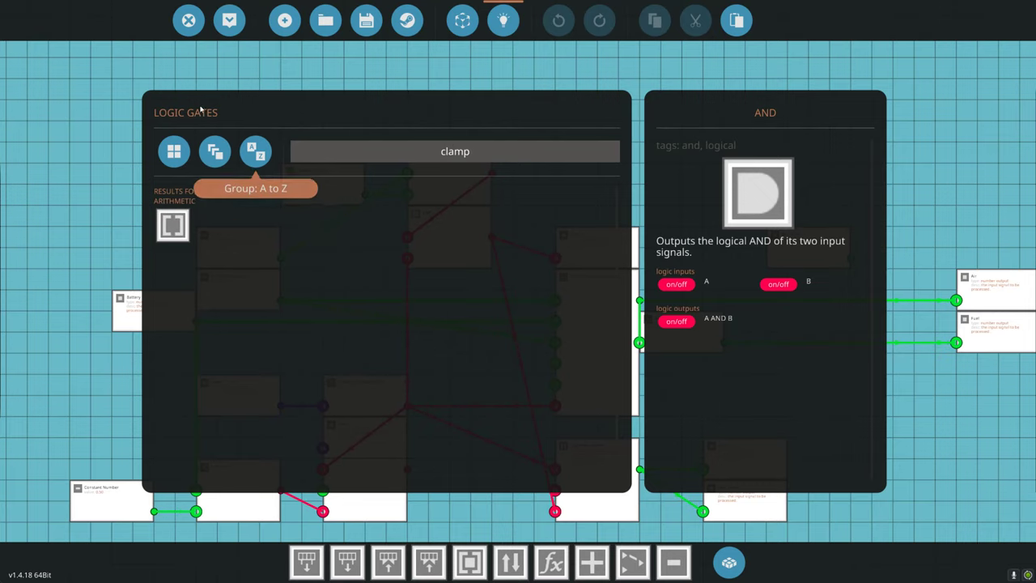
pyautogui.click(179, 235)
pyautogui.click(730, 563)
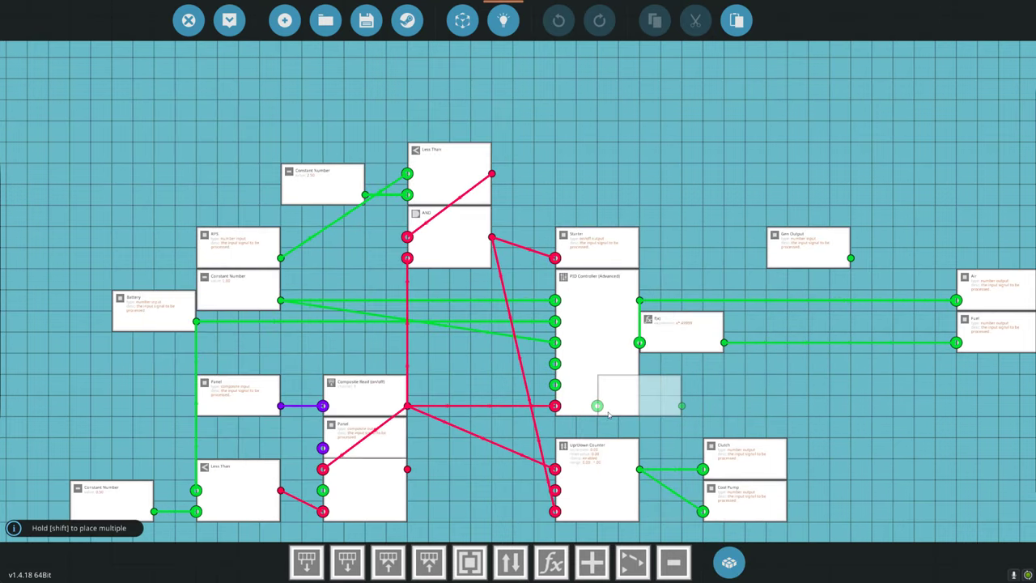
pyautogui.moveTo(641, 430); pyautogui.dragTo(541, 421)
pyautogui.scroll(3, 648, 415)
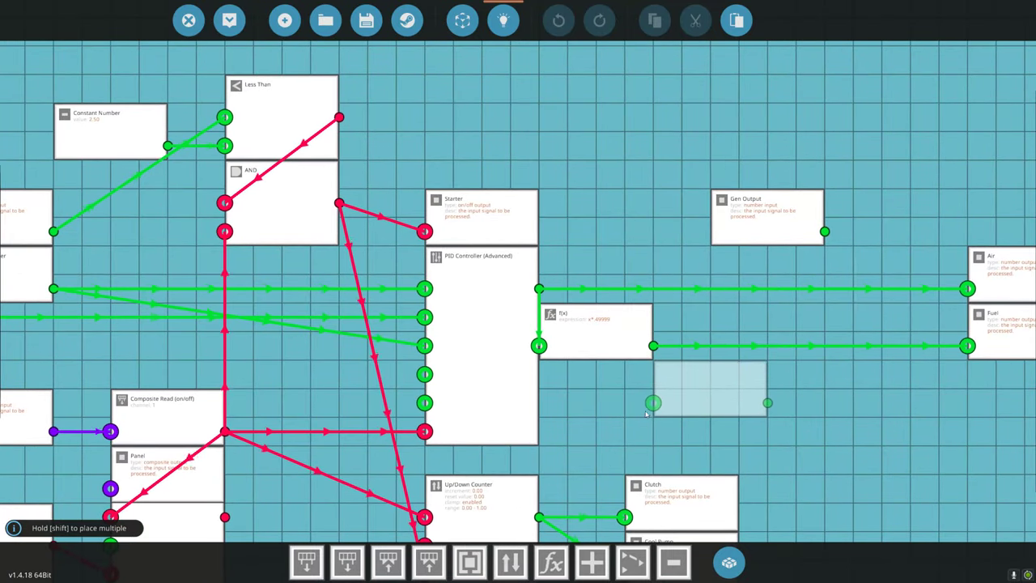
pyautogui.press('d')
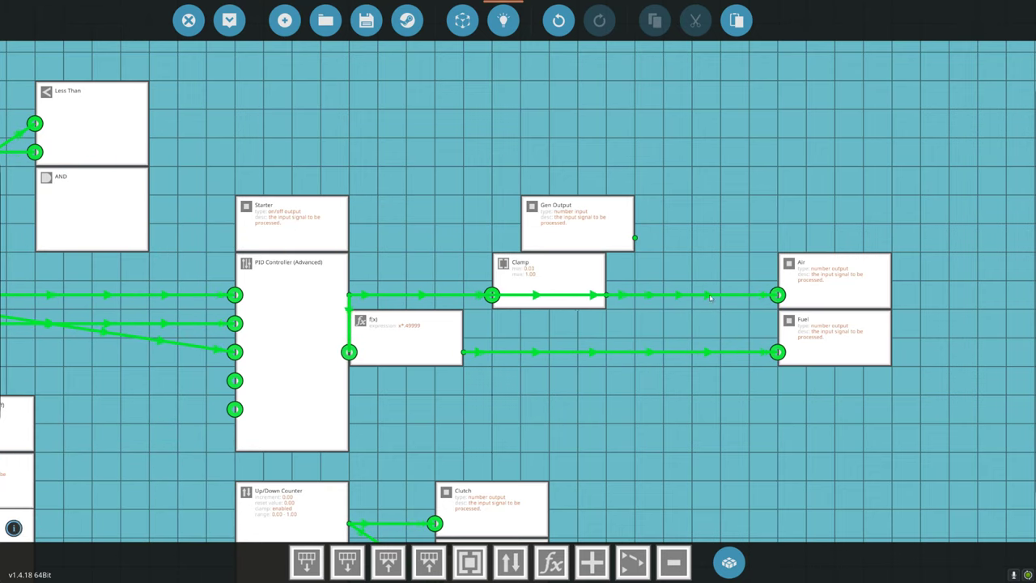
# - Set the Clamp gate's minimum value to 0.3
pyautogui.click(548, 283)
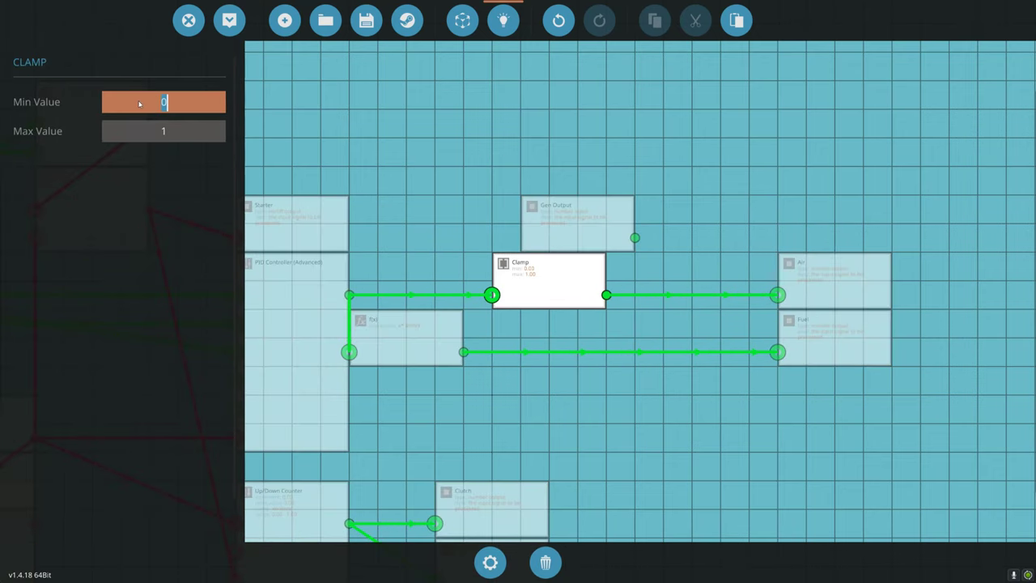
pyautogui.write('.3')
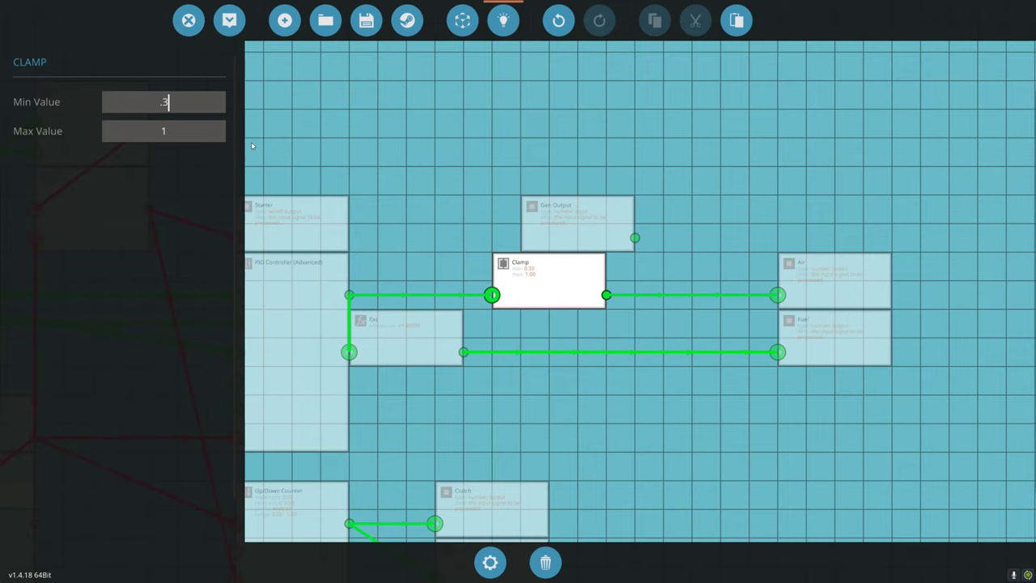
pyautogui.click(537, 132)
# - Feed the f(x) gate from the Clamp's output, place the Clamp beside the PID Controller, and update the microcontroller on the barge
pyautogui.moveTo(607, 295); pyautogui.dragTo(365, 362)
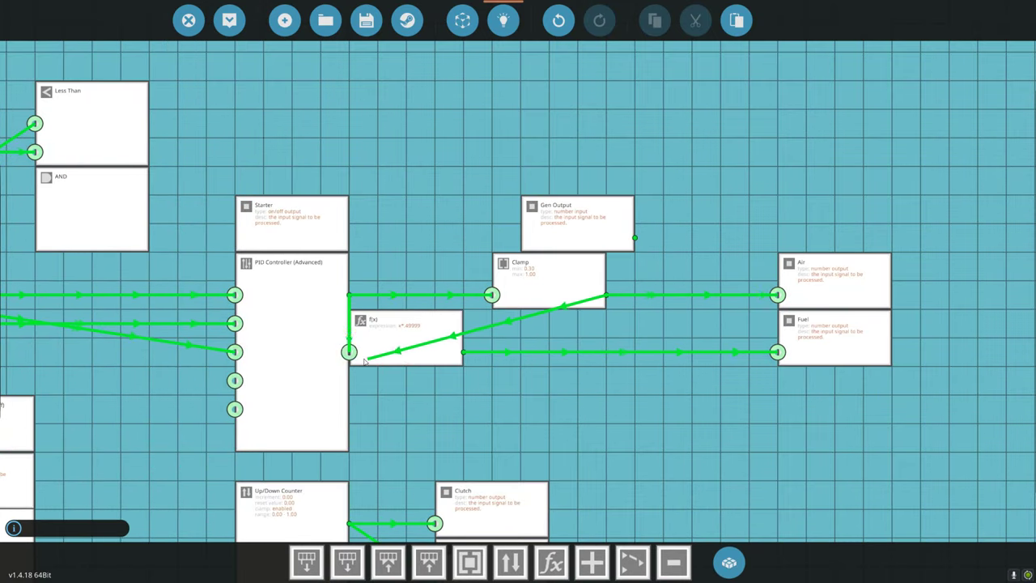
pyautogui.moveTo(554, 286); pyautogui.dragTo(406, 261)
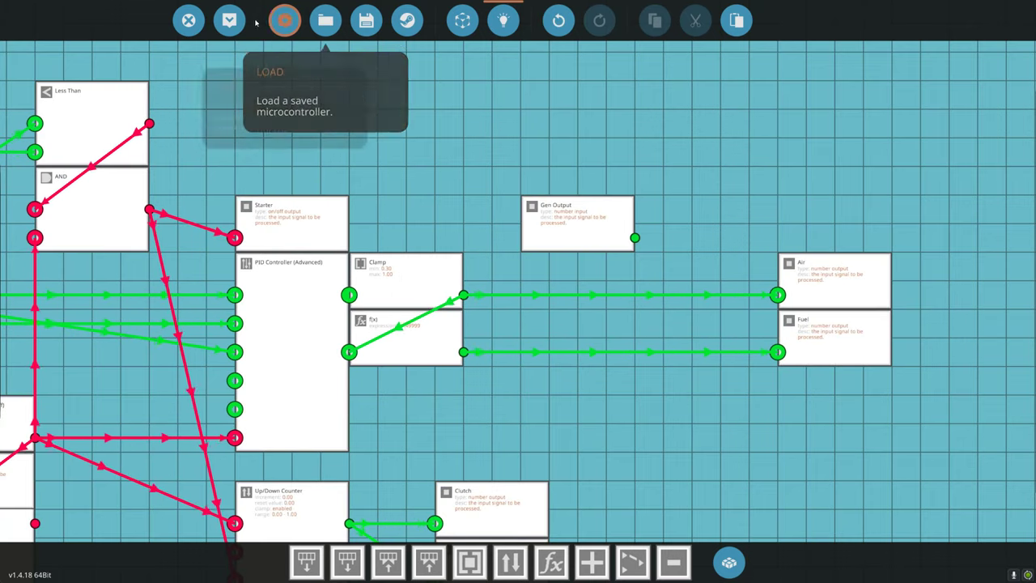
pyautogui.click(229, 20)
pyautogui.click(562, 401)
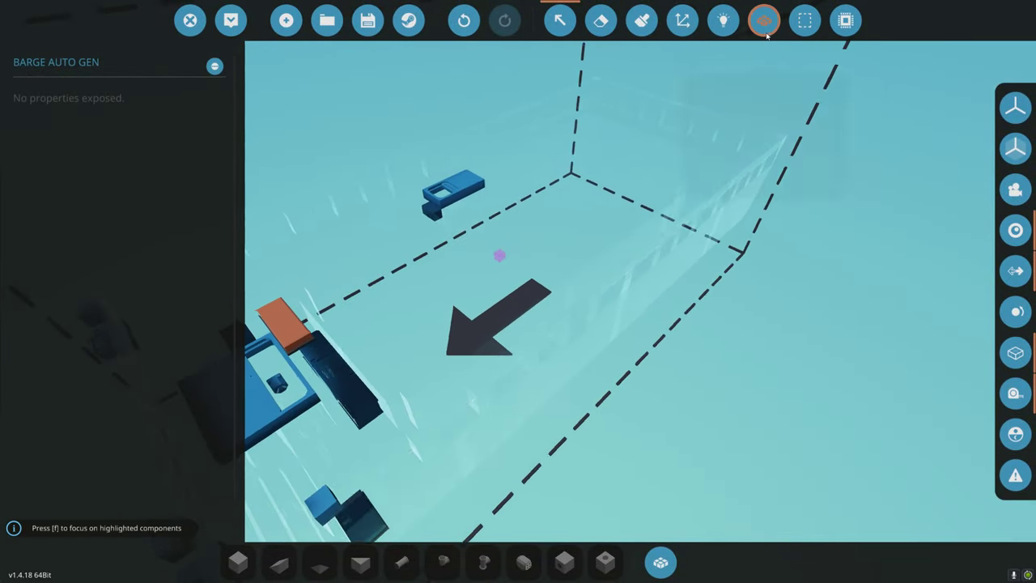
# - Select the black battery inside the hull with the selection grid and cut it for moving
pyautogui.click(804, 21)
pyautogui.press('w')
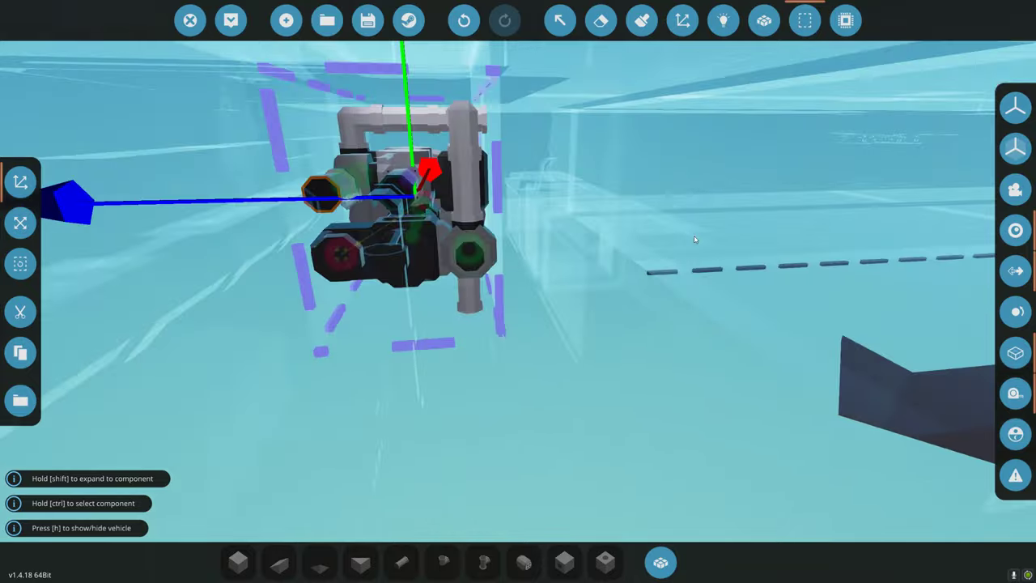
pyautogui.click(645, 334)
pyautogui.click(645, 334)
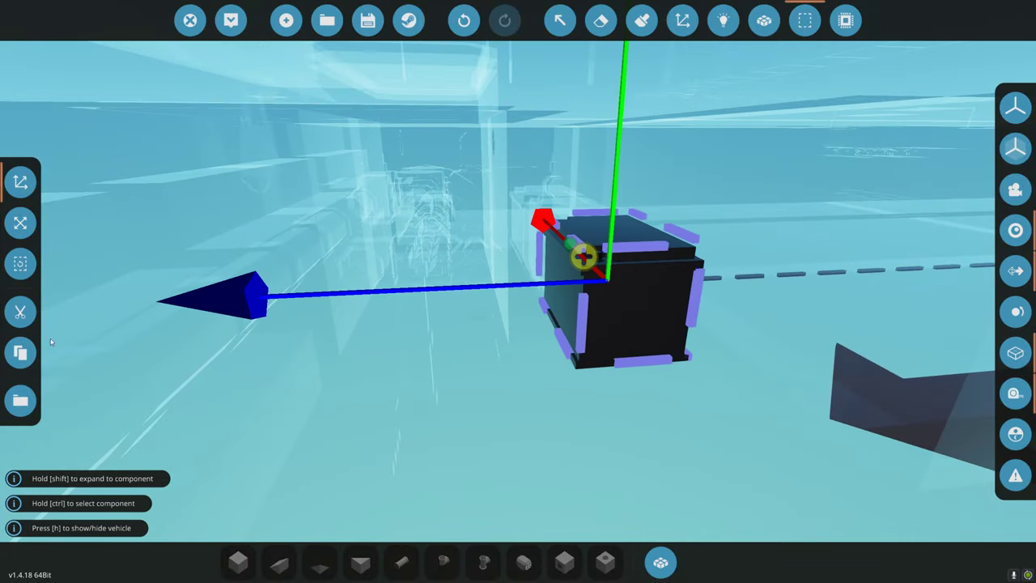
pyautogui.click(20, 312)
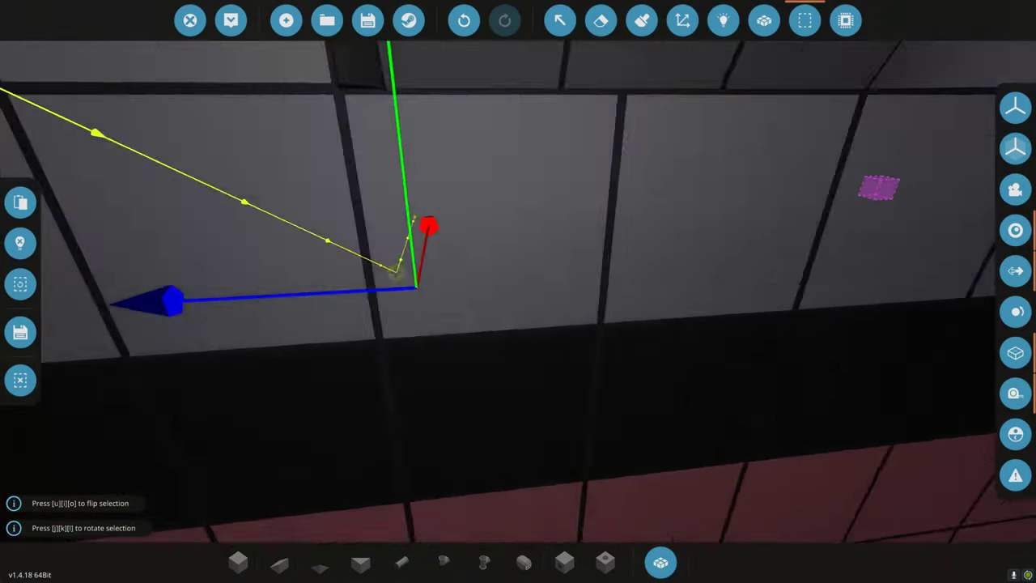
# - Rotate the cut battery and shift it along the hull toward the side compartment
pyautogui.press('k')
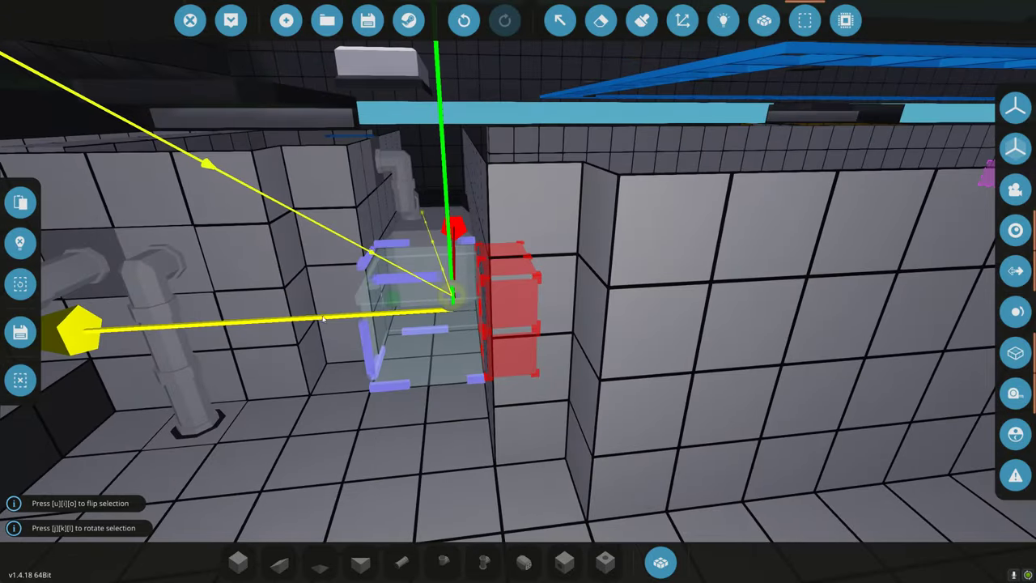
pyautogui.moveTo(325, 316); pyautogui.dragTo(345, 294)
pyautogui.press('s')
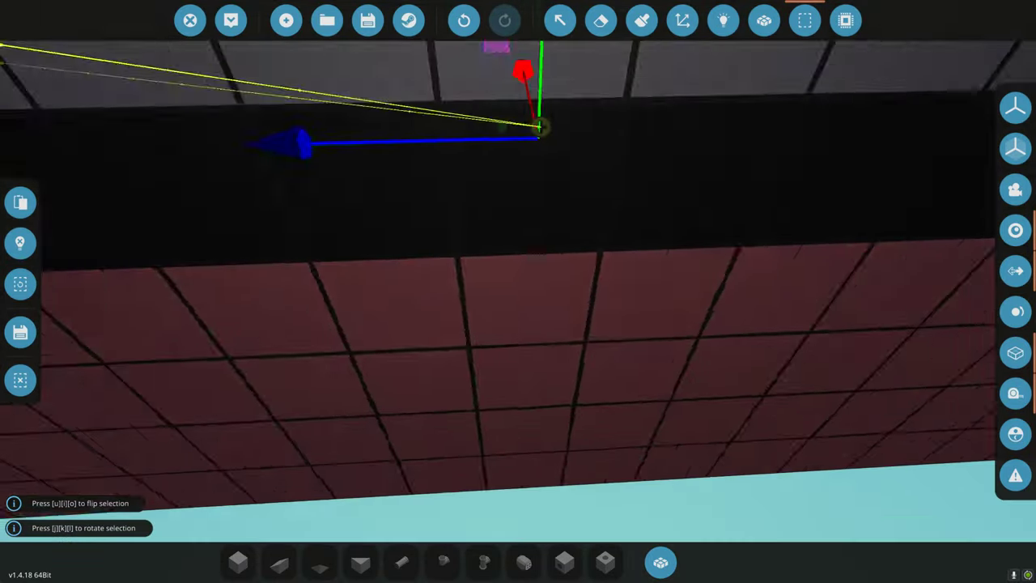
pyautogui.press('s')
pyautogui.press('w')
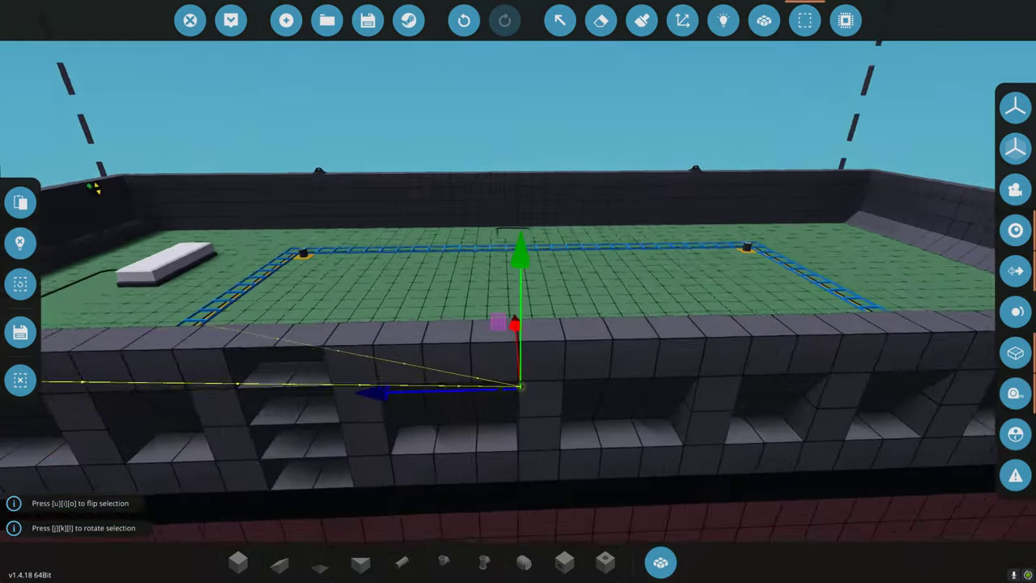
pyautogui.press('s')
pyautogui.press('w')
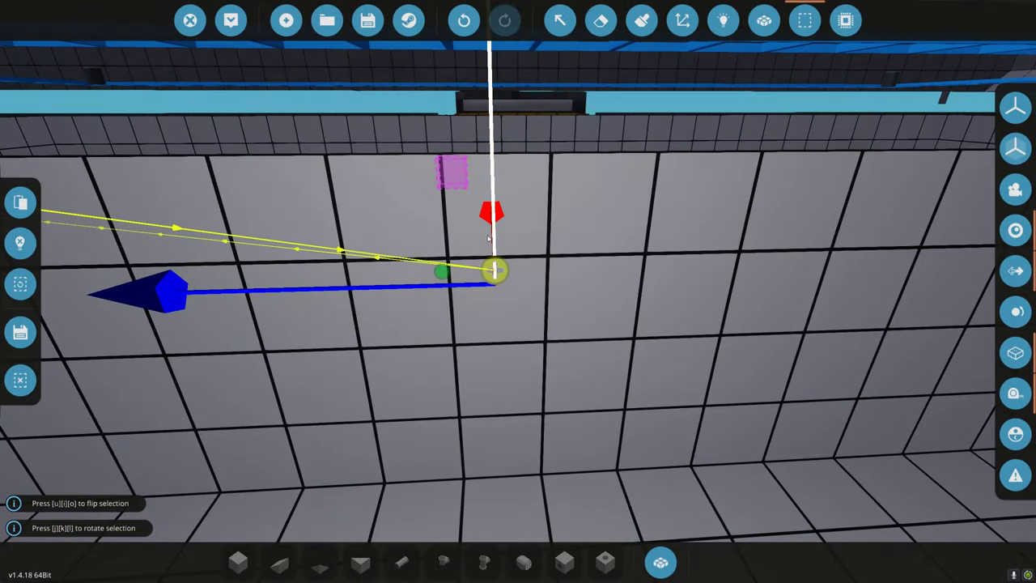
# - Adjust the battery's height until it fits on the side compartment's floor, and paste it there
pyautogui.press('s')
pyautogui.moveTo(488, 238); pyautogui.dragTo(501, 411)
pyautogui.press('w')
pyautogui.rightClick(513, 309)
pyautogui.press('d')
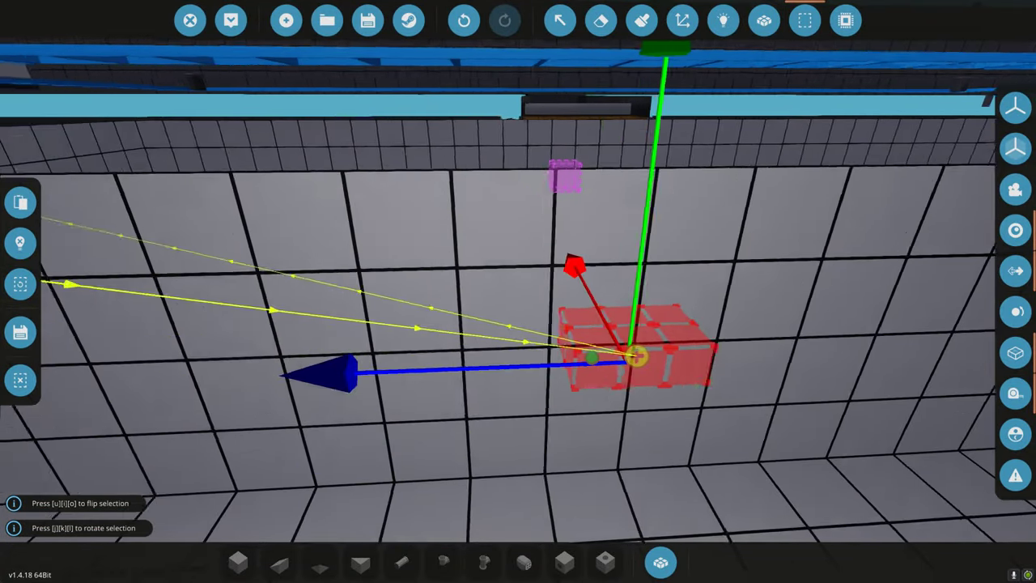
pyautogui.press('s')
pyautogui.moveTo(532, 232); pyautogui.dragTo(575, 146)
pyautogui.press('w')
pyautogui.rightClick(605, 284)
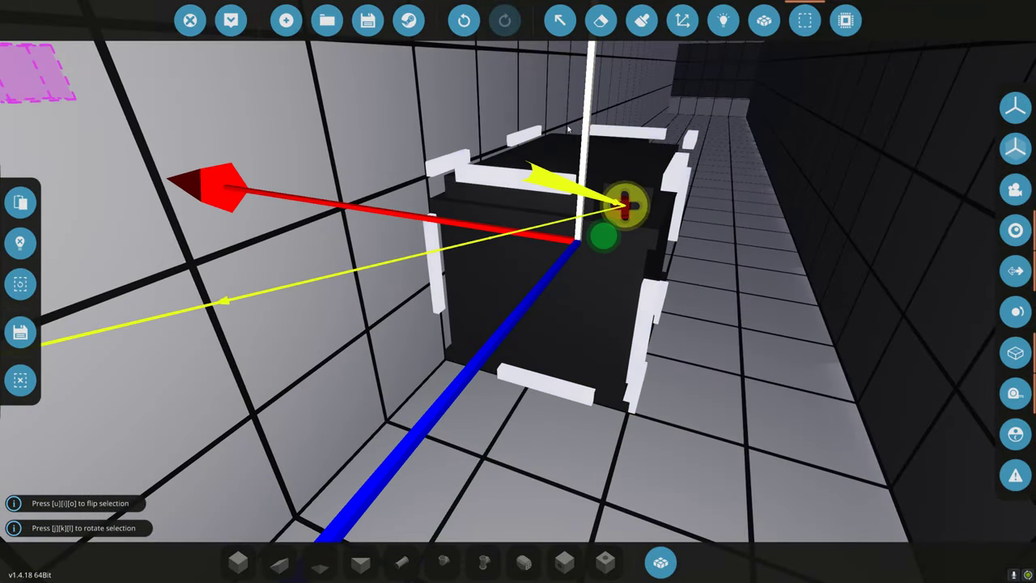
pyautogui.press('s')
pyautogui.click(20, 202)
# - Merge the pasted battery's body with the barge hull
pyautogui.press('a')
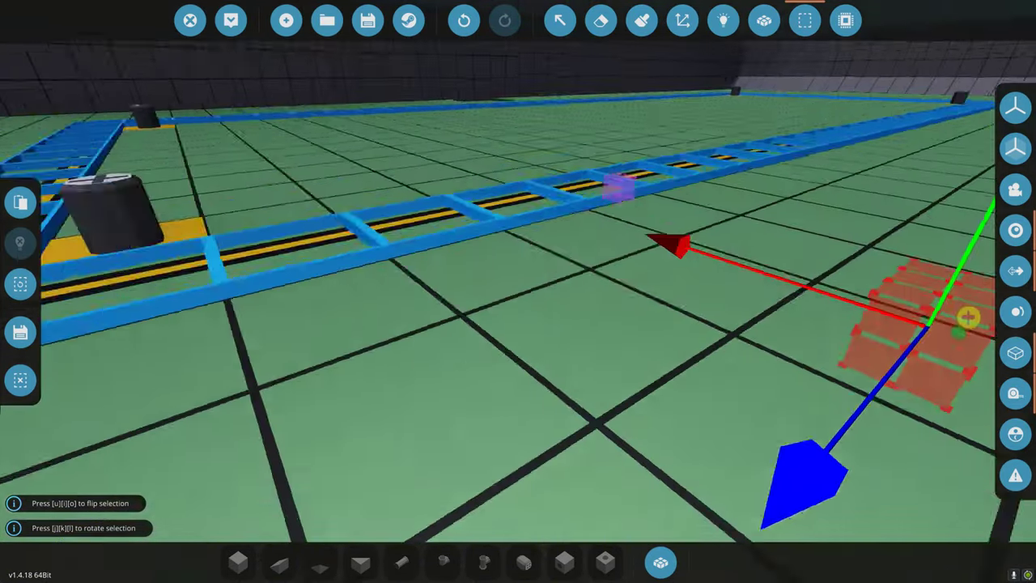
pyautogui.press('w')
pyautogui.press('s')
pyautogui.click(764, 20)
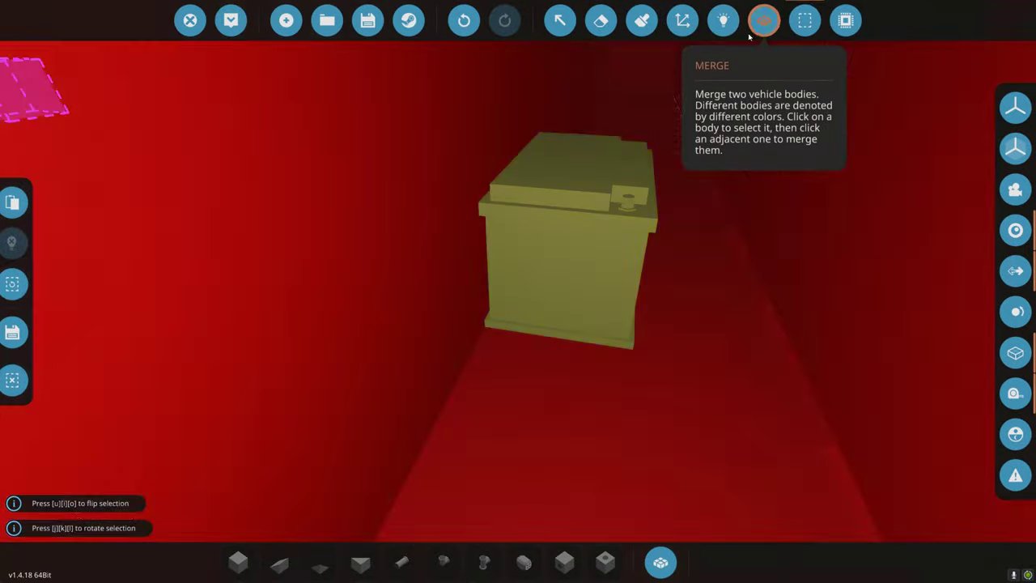
pyautogui.press('w')
pyautogui.press('s')
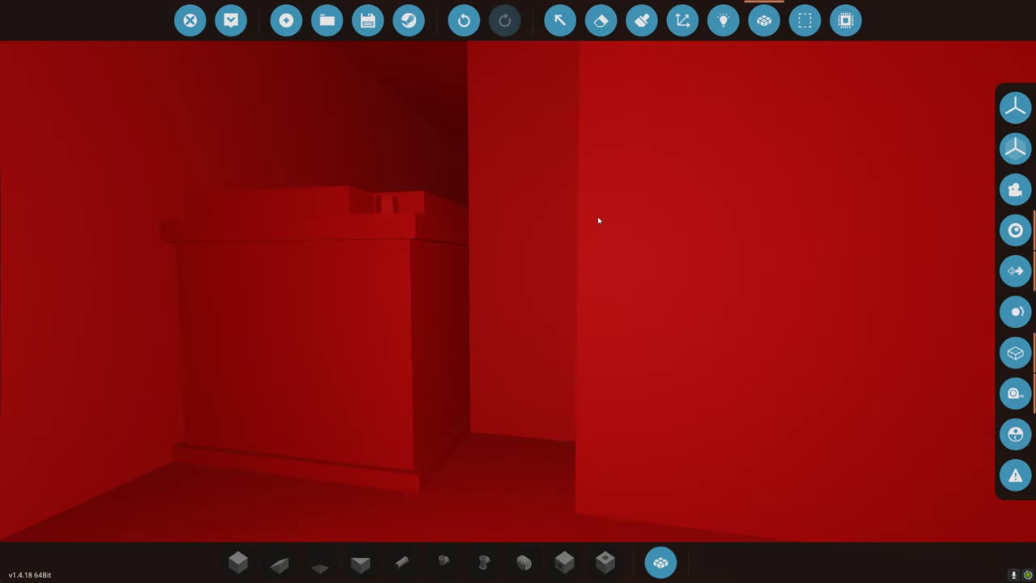
pyautogui.press('a')
# - Clear the selection grid's contents, select the other battery, and cut it for moving
pyautogui.click(805, 18)
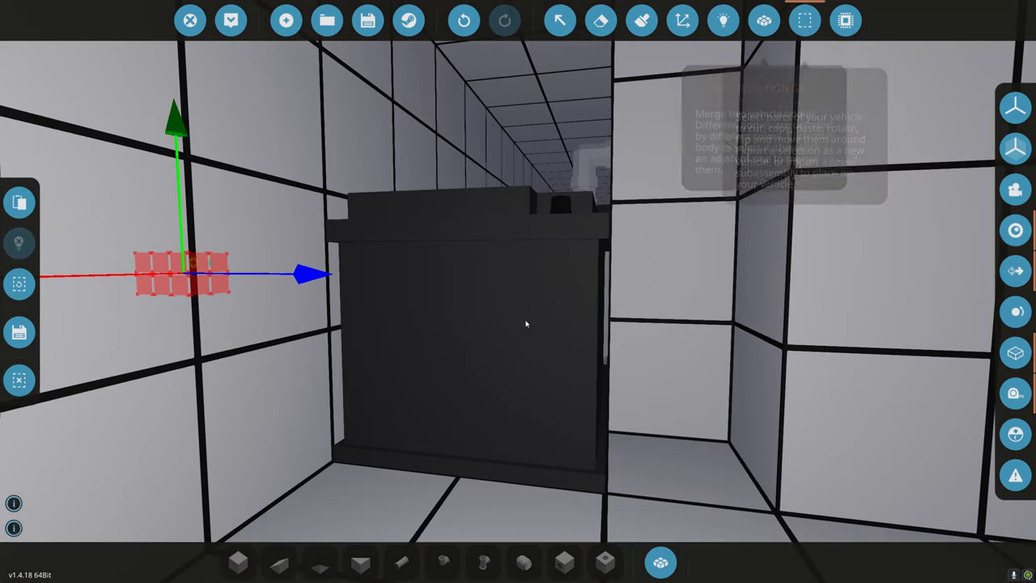
pyautogui.press('s')
pyautogui.click(31, 381)
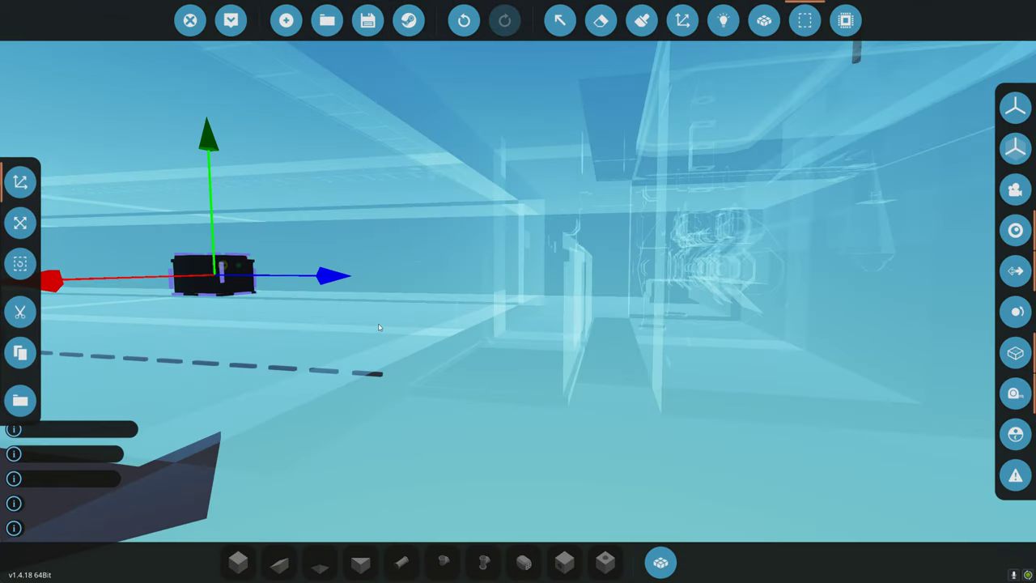
pyautogui.click(473, 325)
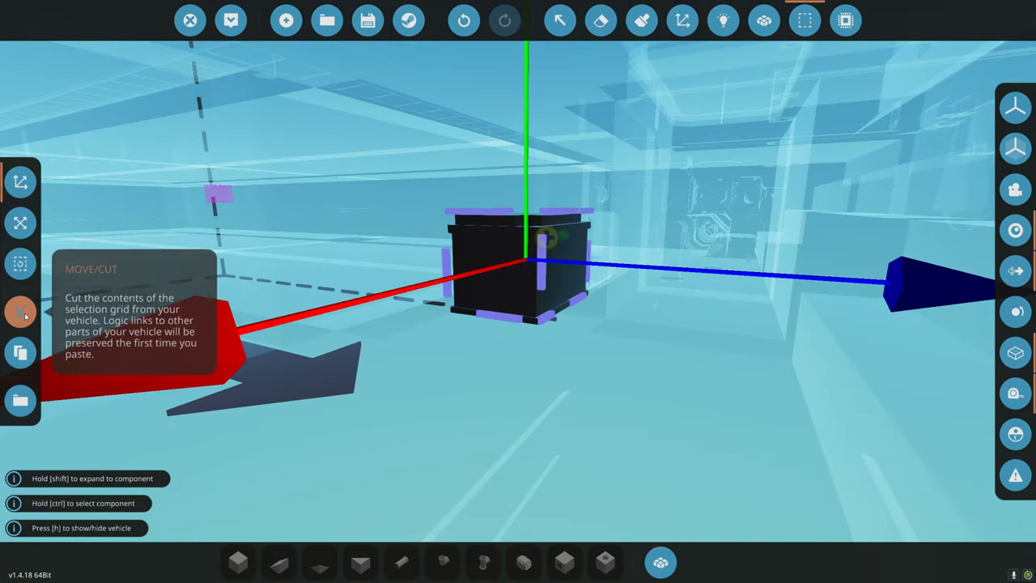
pyautogui.click(22, 314)
# - Shift the second cut battery through the hull and check its placement against the first battery
pyautogui.moveTo(443, 276); pyautogui.dragTo(324, 350)
pyautogui.press('a')
pyautogui.moveTo(636, 392); pyautogui.dragTo(589, 409)
pyautogui.press('a')
pyautogui.press('d')
pyautogui.press('a')
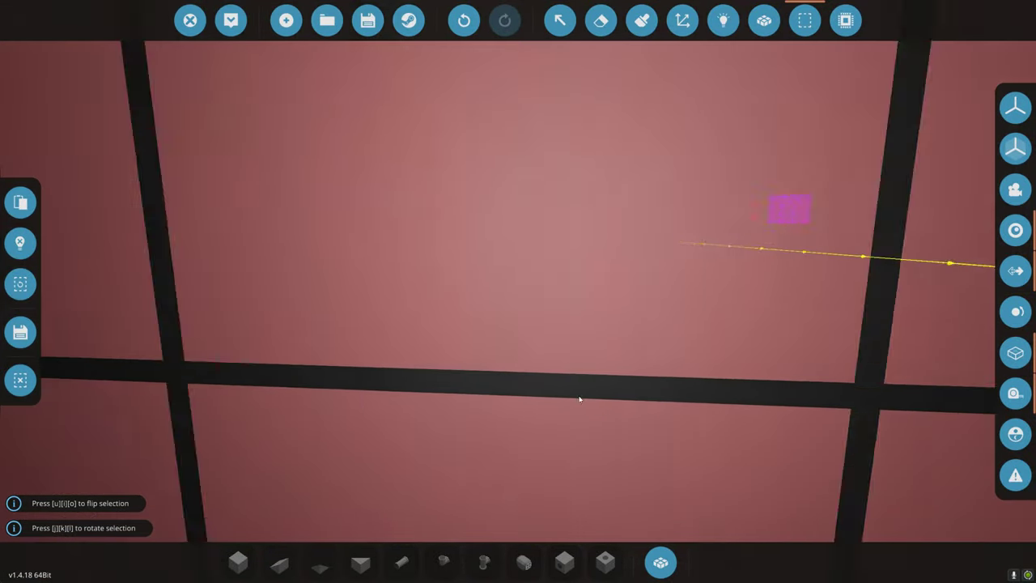
pyautogui.press('w')
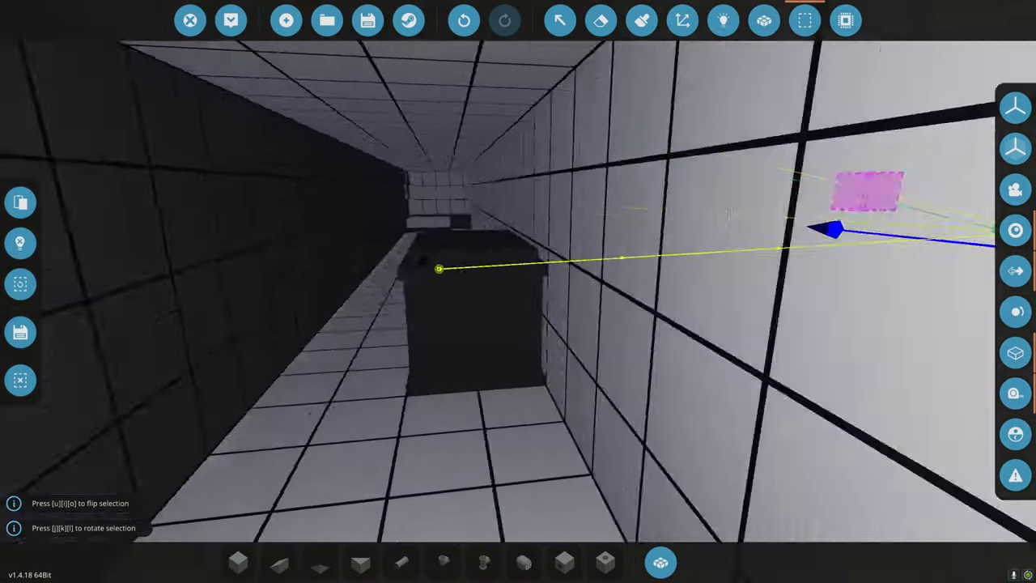
pyautogui.press('w')
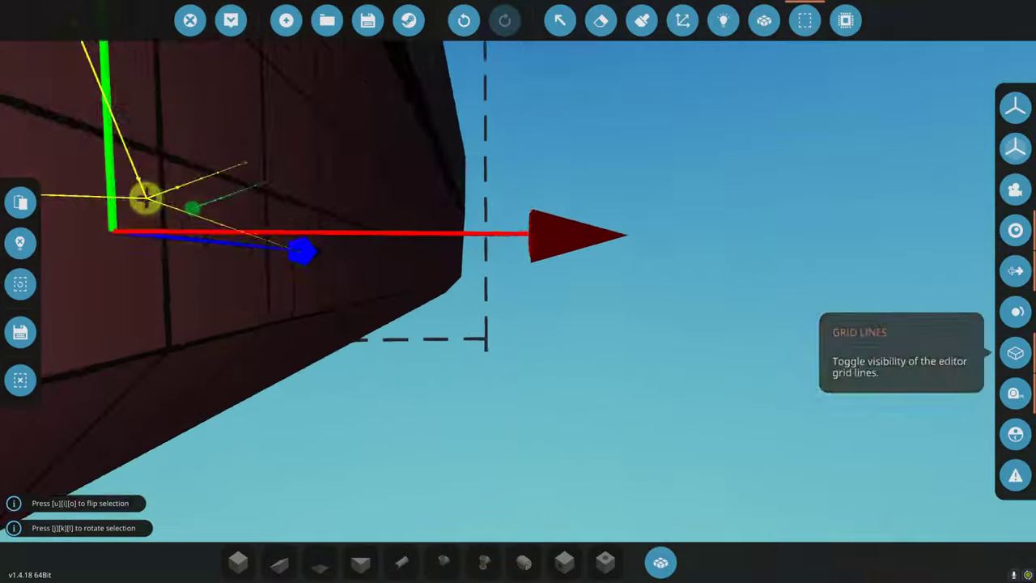
pyautogui.press('s')
pyautogui.press('w')
pyautogui.press('s')
pyautogui.press('d')
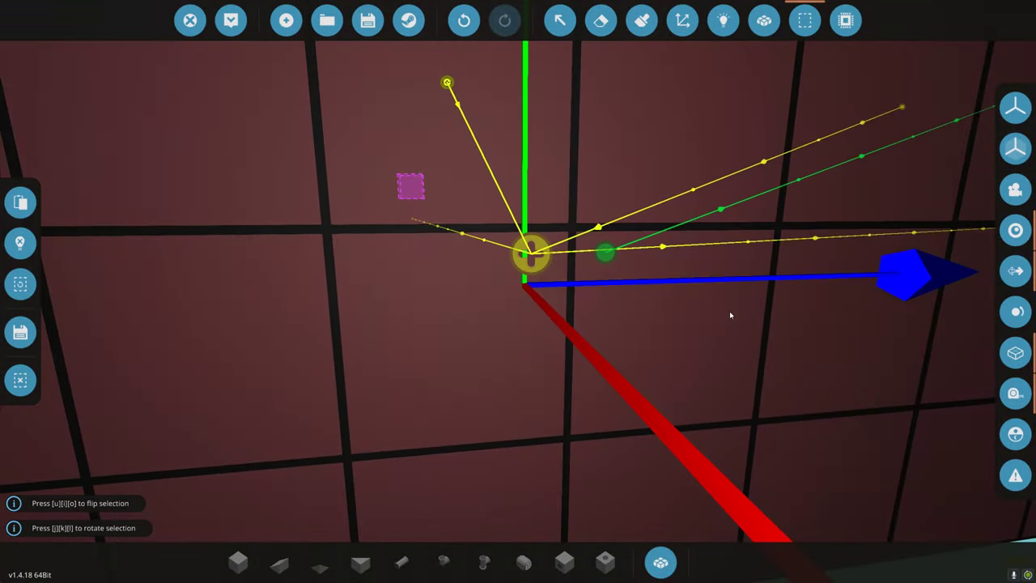
# - Fine-tune the second battery's position inside the hull and paste it
pyautogui.press('a')
pyautogui.moveTo(719, 283); pyautogui.dragTo(714, 317)
pyautogui.press('s')
pyautogui.press('w')
pyautogui.press('d')
pyautogui.click(21, 203)
# - Clear the selection grid's contents and merge the second battery's body with the barge hull
pyautogui.click(20, 381)
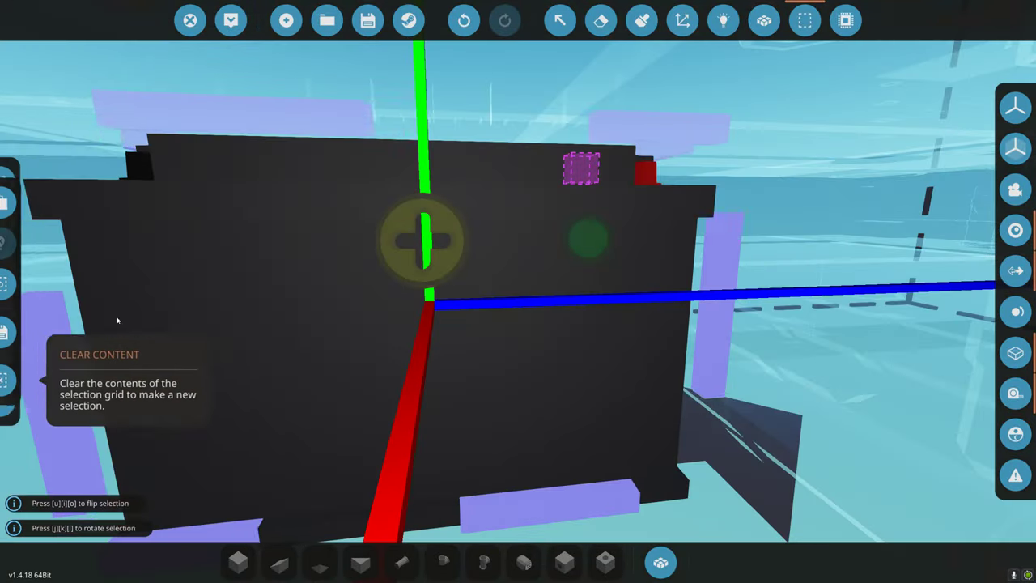
pyautogui.click(757, 30)
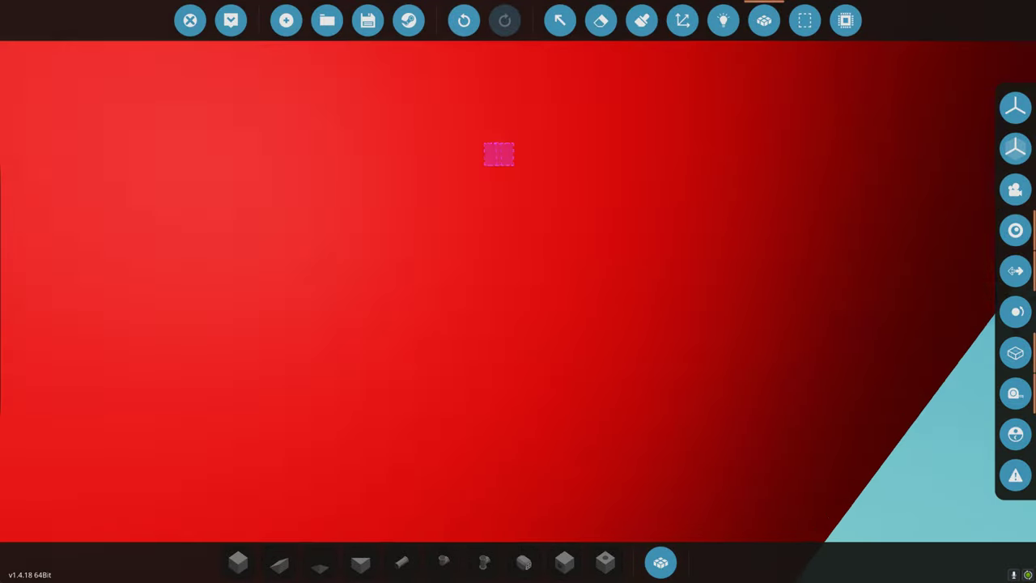
pyautogui.press('s')
pyautogui.press('d')
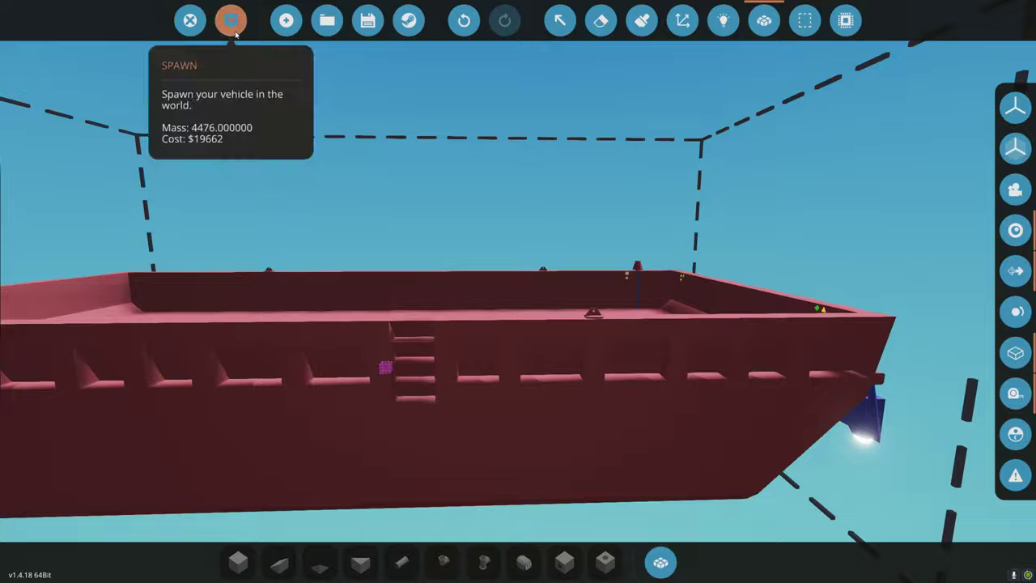
# - Spawn the modified barge and walk aboard to the deck hatch
pyautogui.click(231, 20)
pyautogui.press('w')
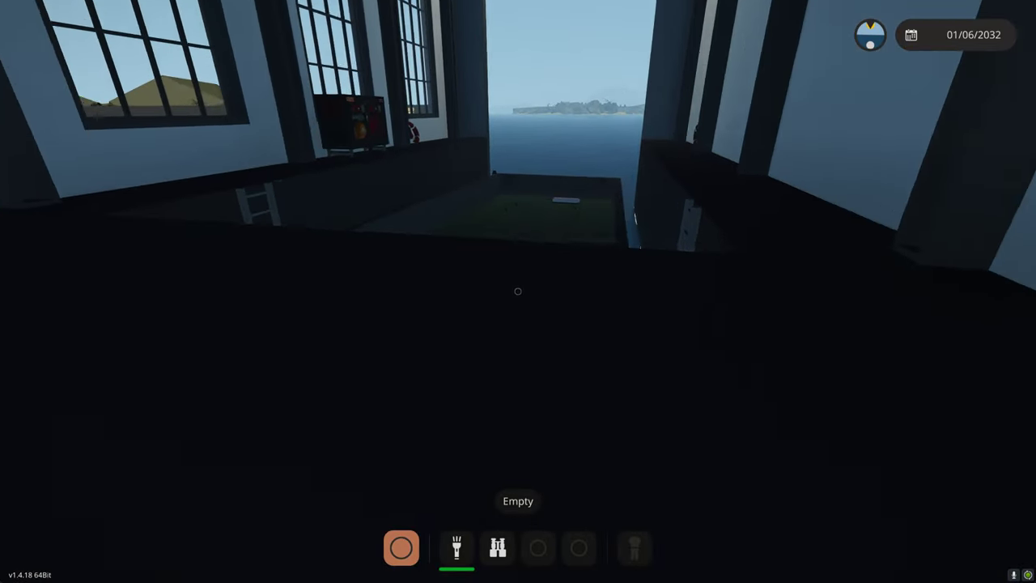
pyautogui.press('w')
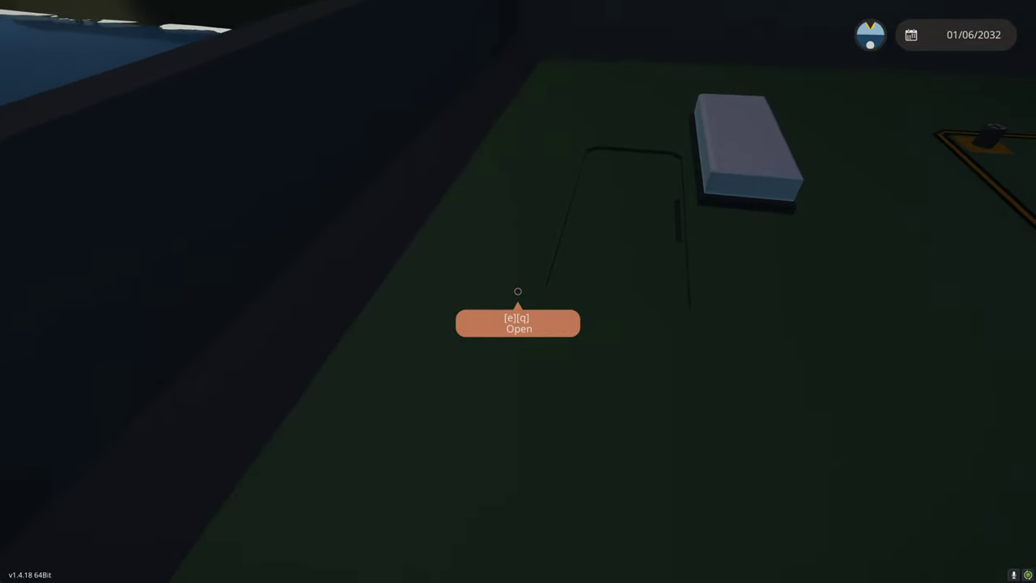
# - Open the deck hatch, examine the generator's engine cylinder and exhaust manifold, and return to the workbench
pyautogui.press('f')
pyautogui.press('w')
pyautogui.press('w')
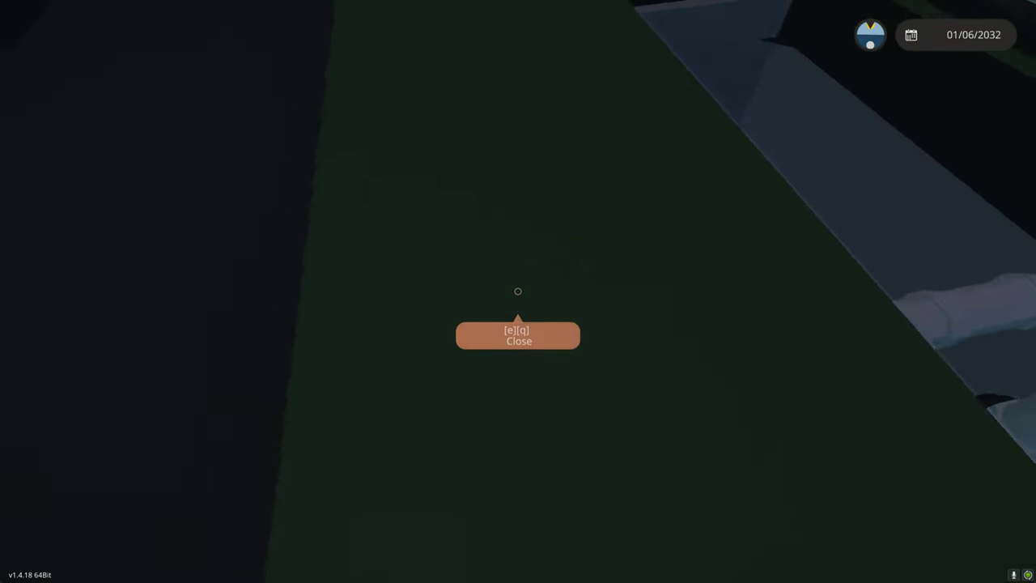
pyautogui.press('d')
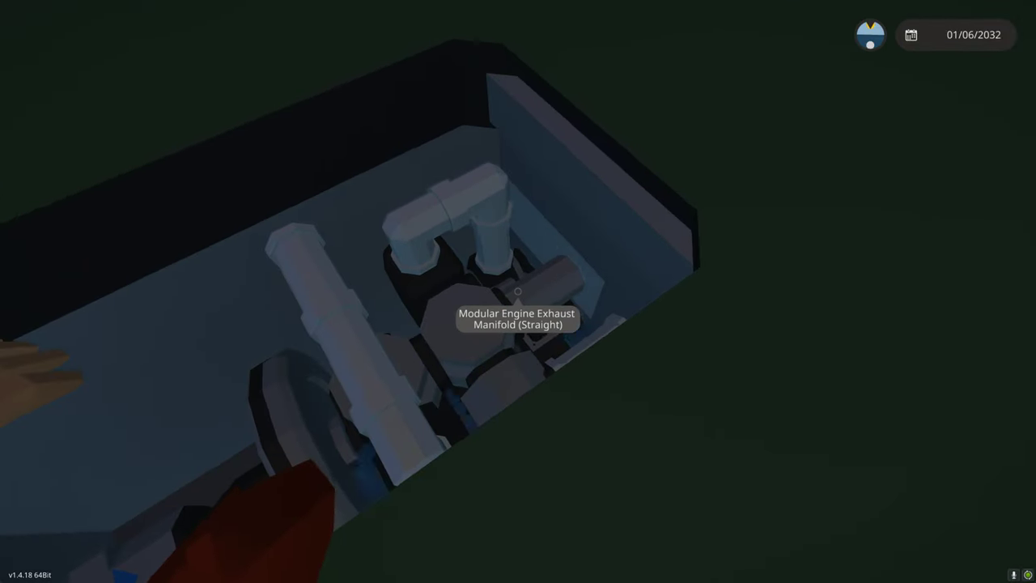
pyautogui.press('a')
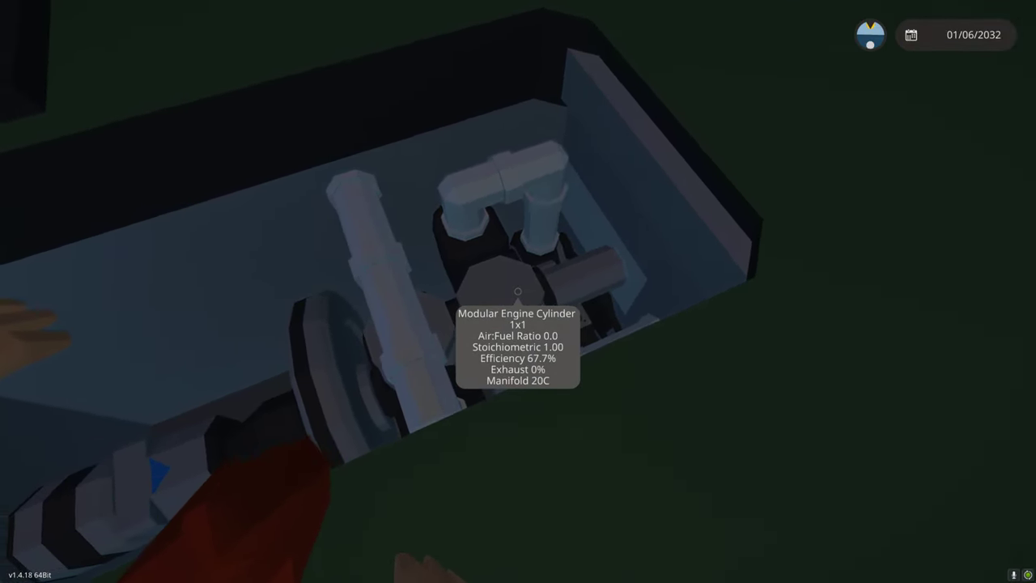
pyautogui.press('s')
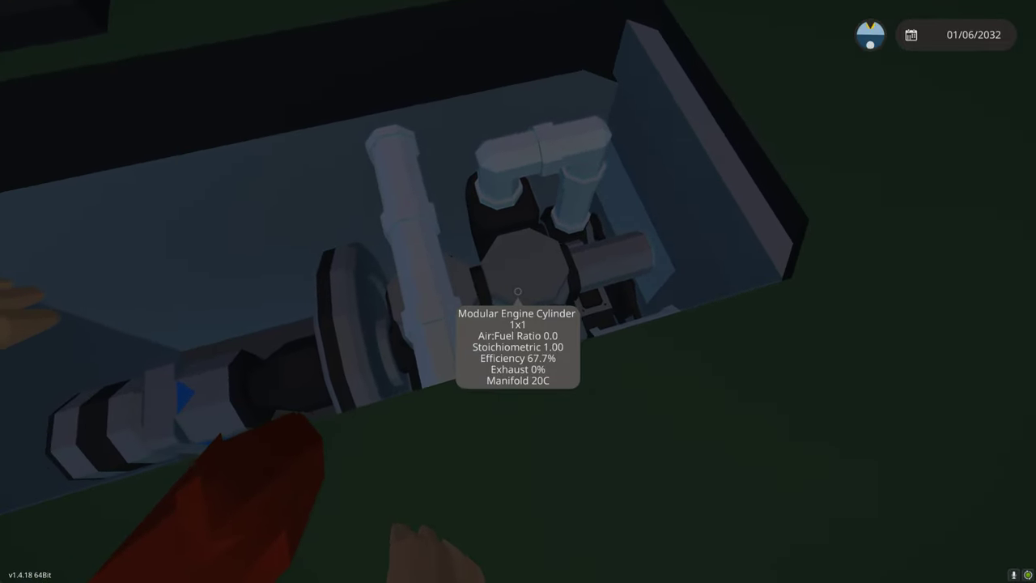
pyautogui.press('b')
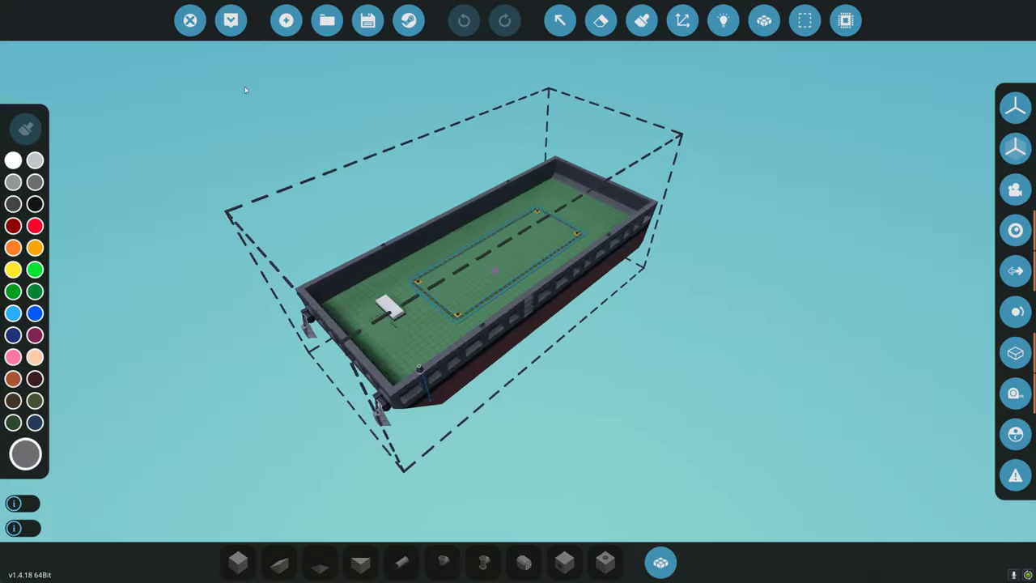
# - Erase the compartment wall block above the vertical pipe to open access to the engine's exhaust side
pyautogui.scroll(5, 623, 272)
pyautogui.press('w')
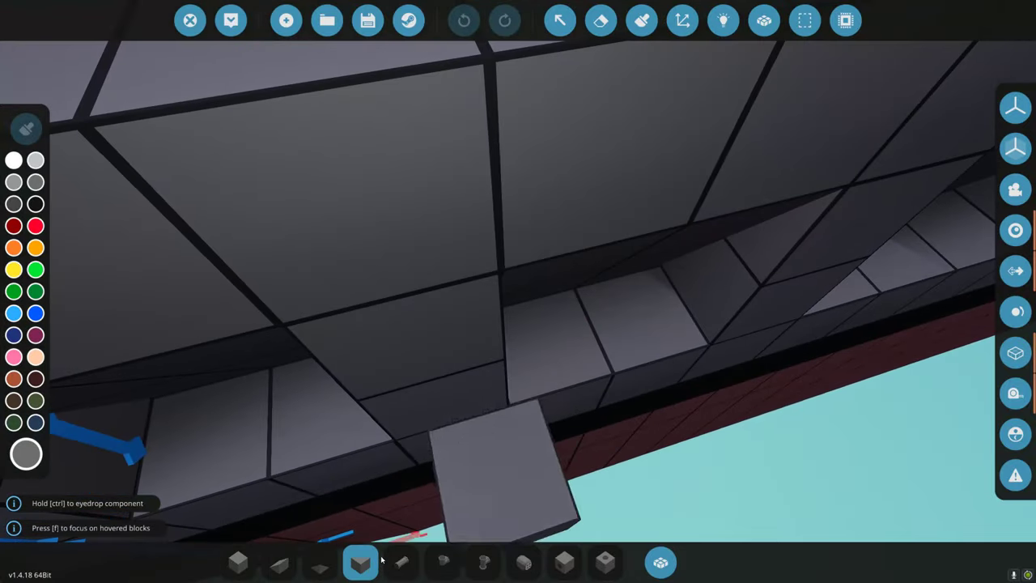
pyautogui.click(401, 562)
pyautogui.press('w')
pyautogui.moveTo(421, 365); pyautogui.dragTo(530, 426)
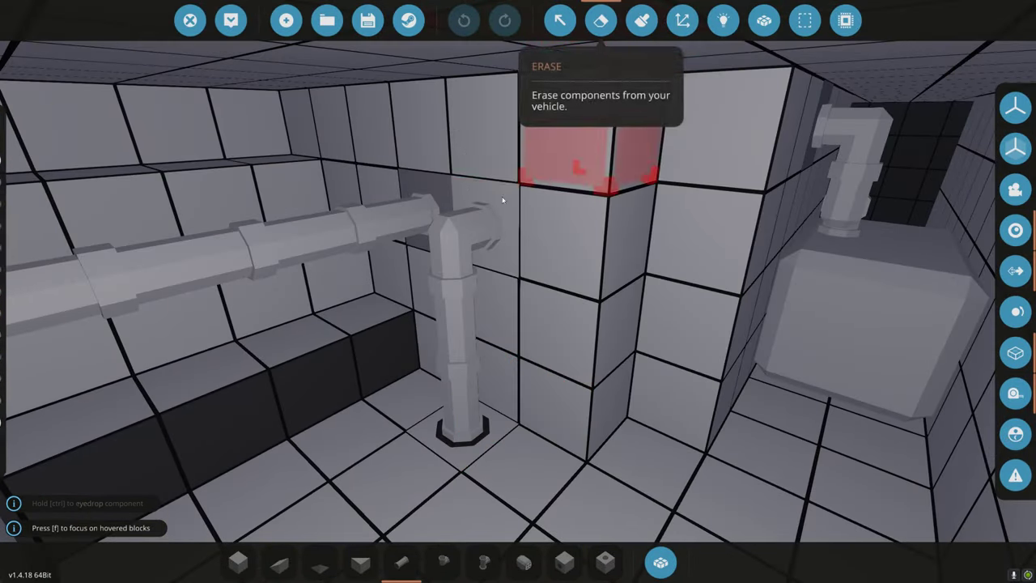
pyautogui.press('w')
pyautogui.moveTo(412, 289); pyautogui.dragTo(479, 285)
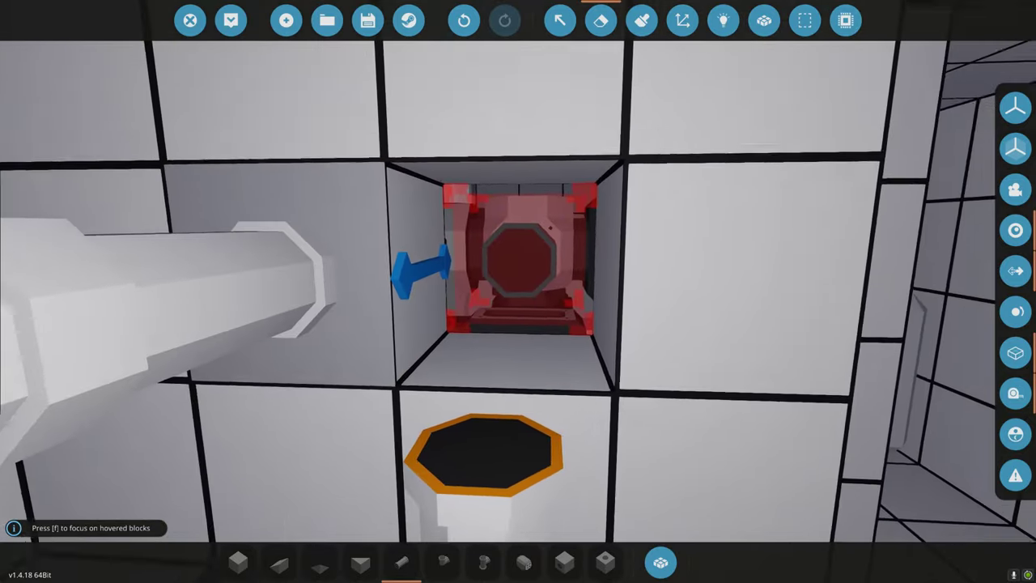
# - Erase the pipe piece on the engine cylinder behind the wall opening, checking the surrounding engine parts
pyautogui.press('w')
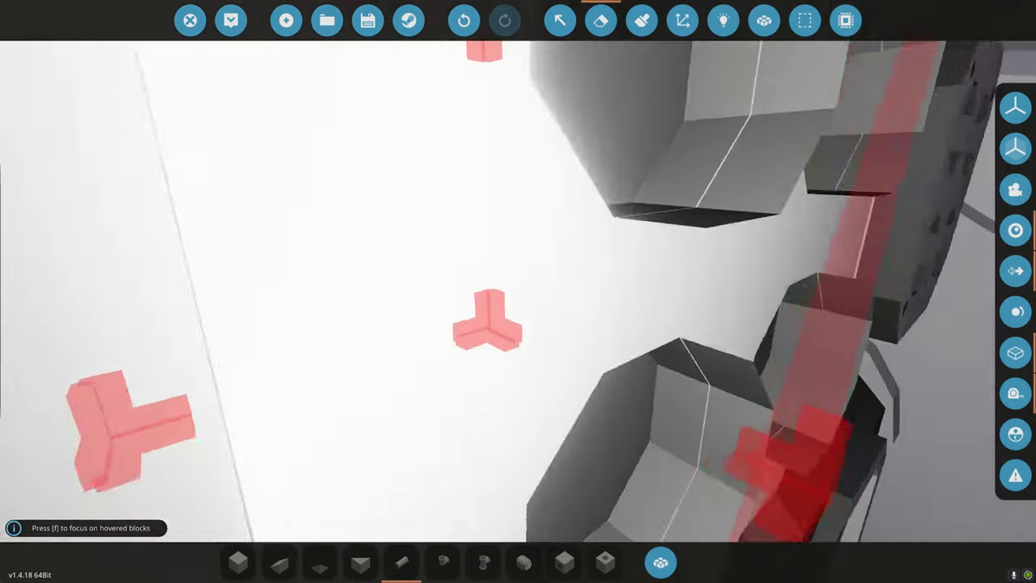
pyautogui.press('s')
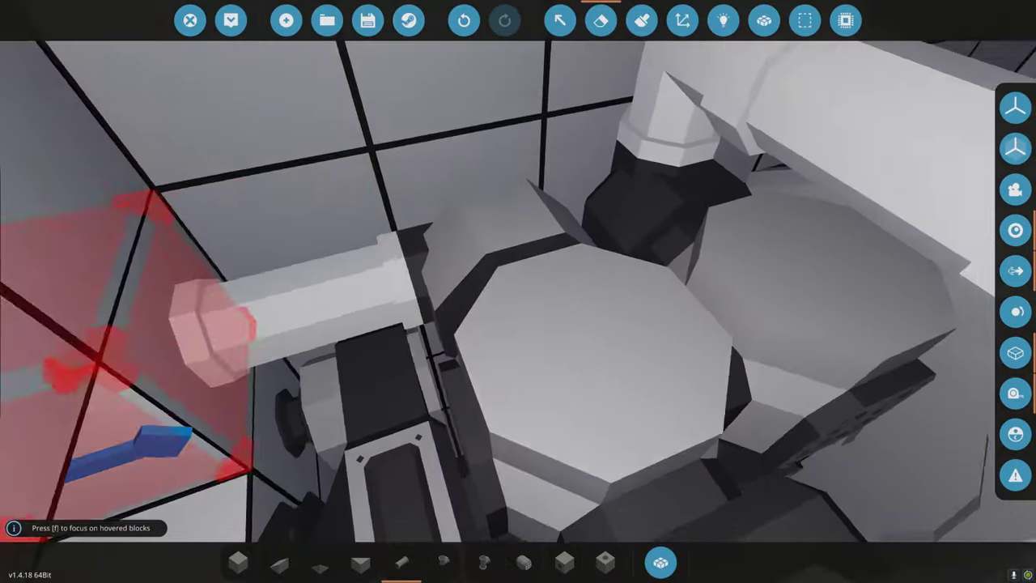
pyautogui.press('a')
pyautogui.press('d')
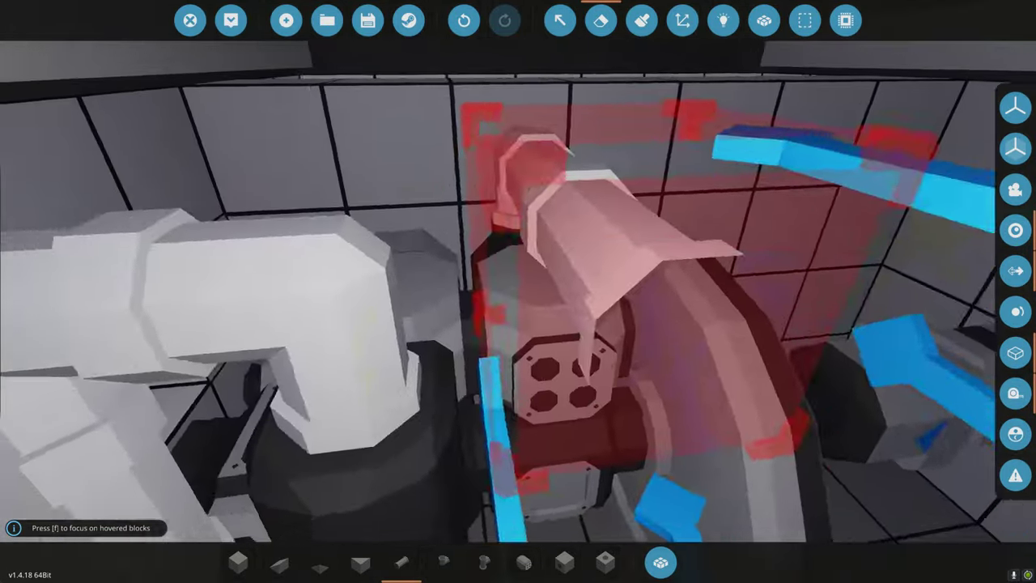
pyautogui.press('a')
pyautogui.press('s')
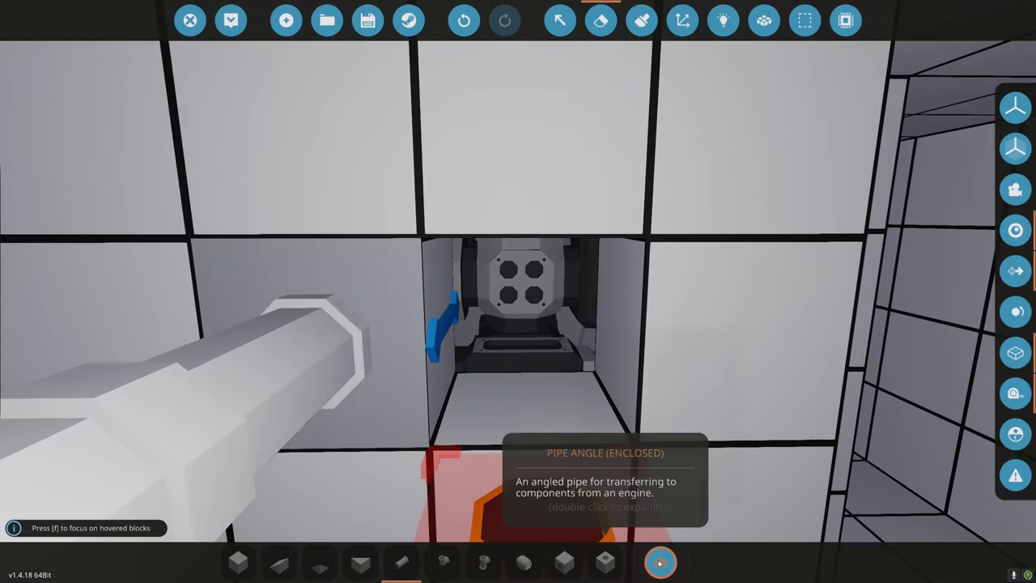
# - Search the component inventory for "exh" and attach a Modular Engine Exhaust Manifold (Straight) to the cylinder behind the opening
pyautogui.click(660, 562)
pyautogui.write('w')
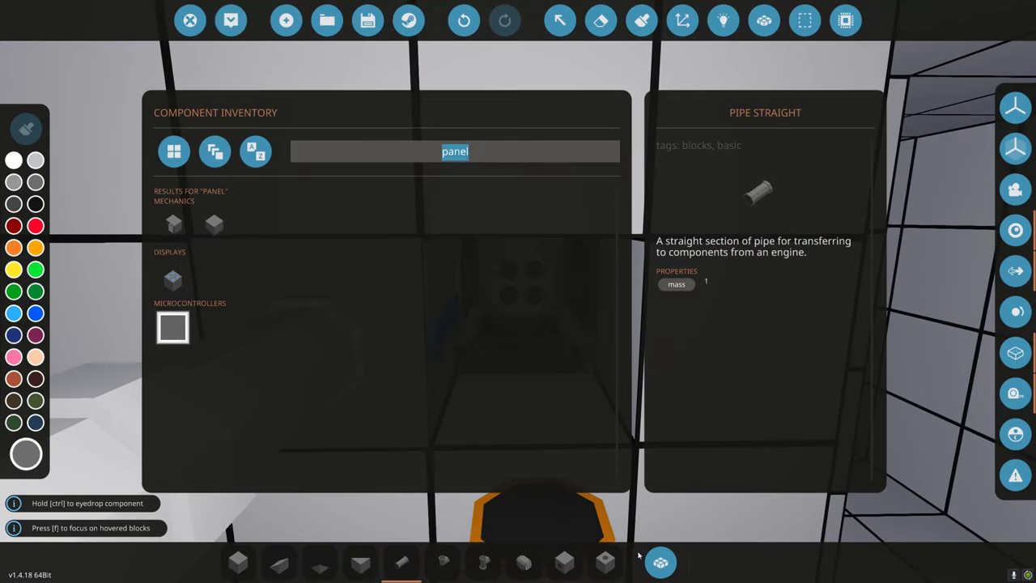
pyautogui.press('BackSpace')
pyautogui.write('exh')
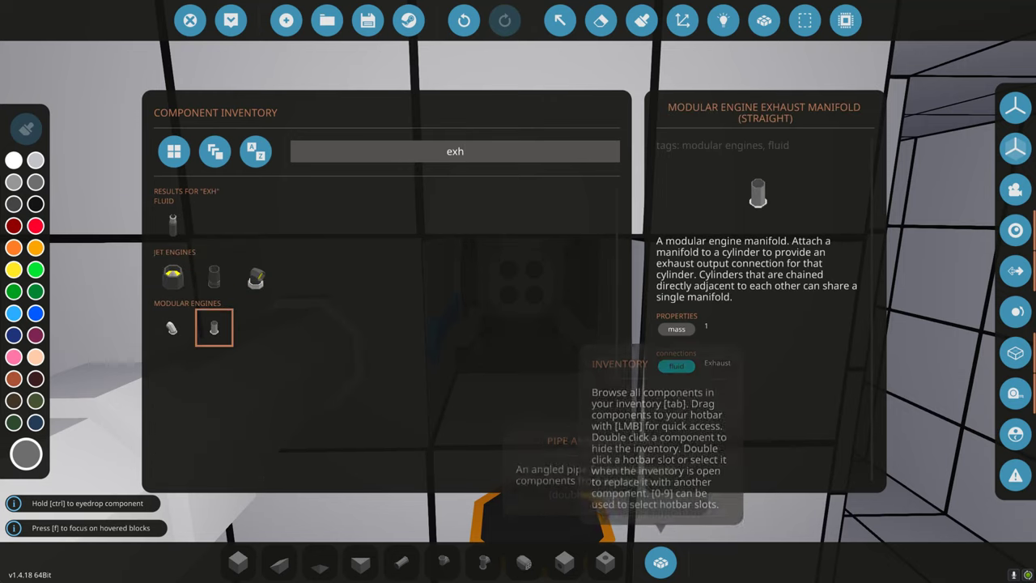
pyautogui.click(660, 564)
pyautogui.click(531, 277)
pyautogui.scroll(-3, 534, 518)
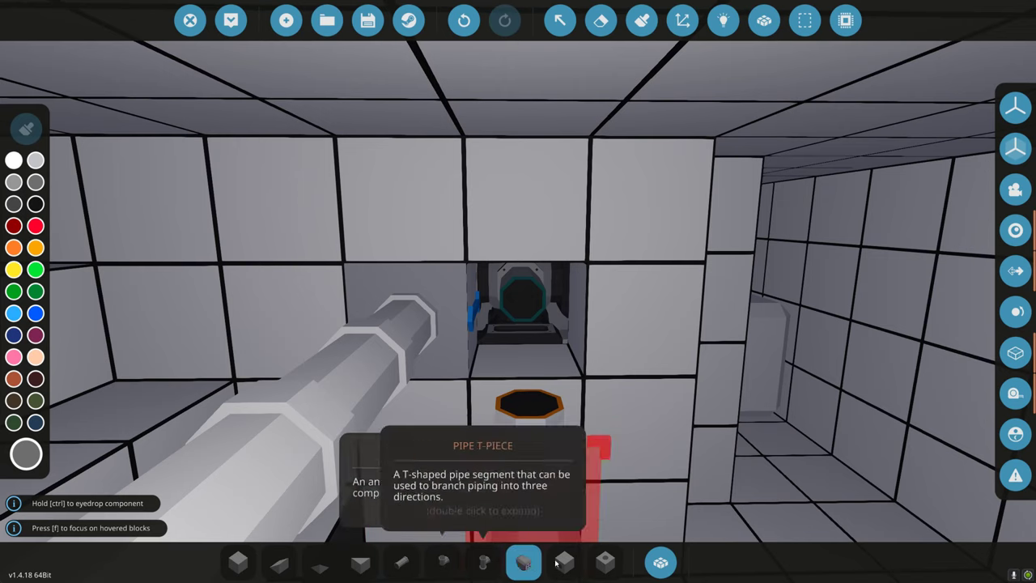
# - Rotate an enclosed pipe block and place it in the wall opening in line with the exhaust manifold
pyautogui.click(564, 562)
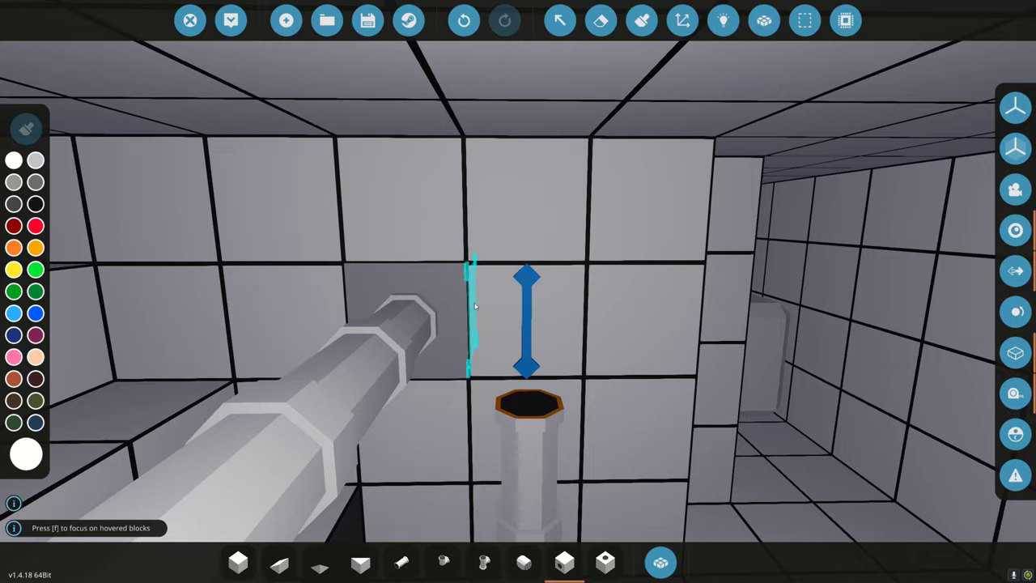
pyautogui.press('d')
pyautogui.press('i')
pyautogui.press('i')
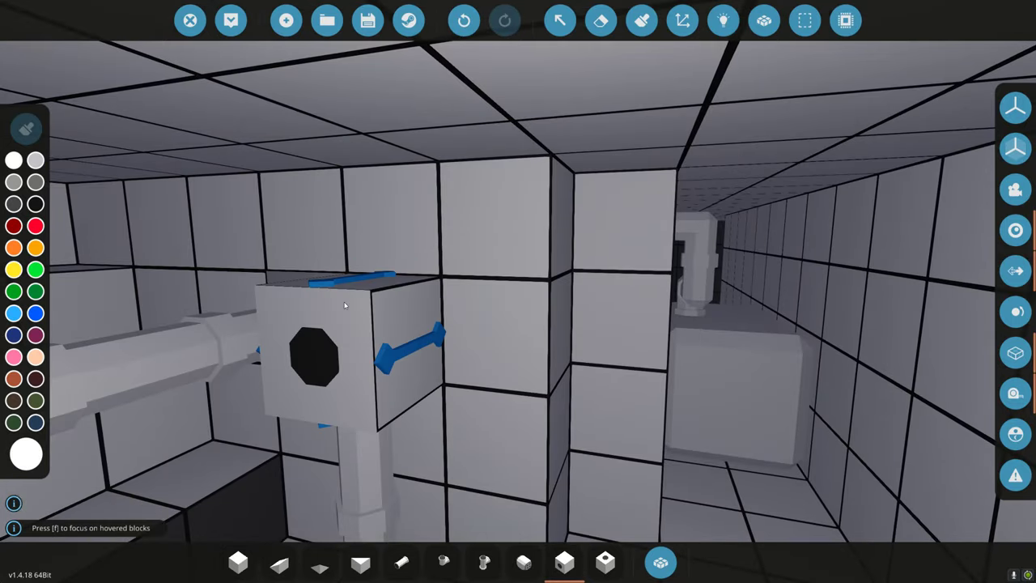
pyautogui.press('i')
pyautogui.click(335, 298)
pyautogui.press('w')
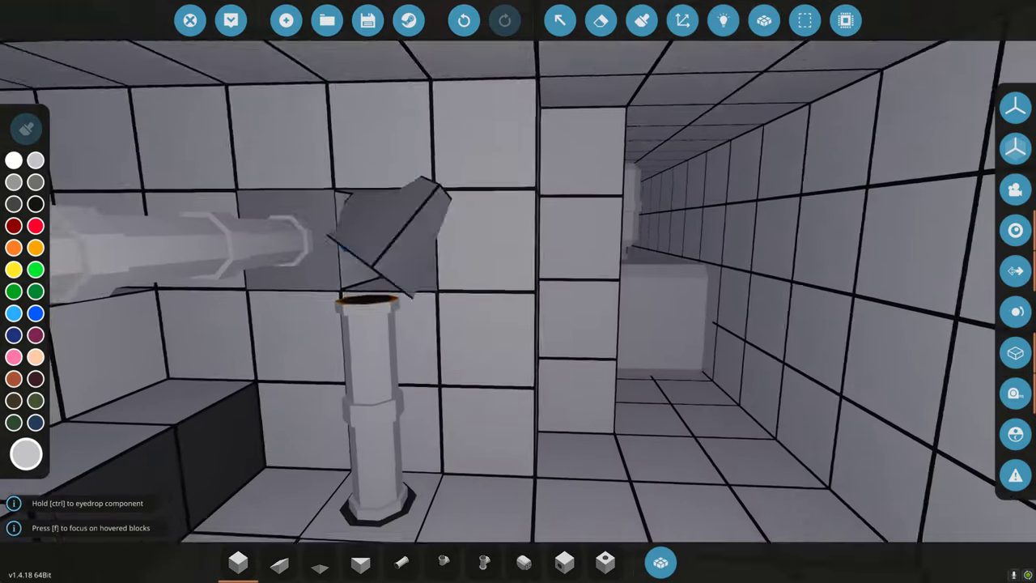
pyautogui.press('w')
pyautogui.press('a')
pyautogui.click(564, 562)
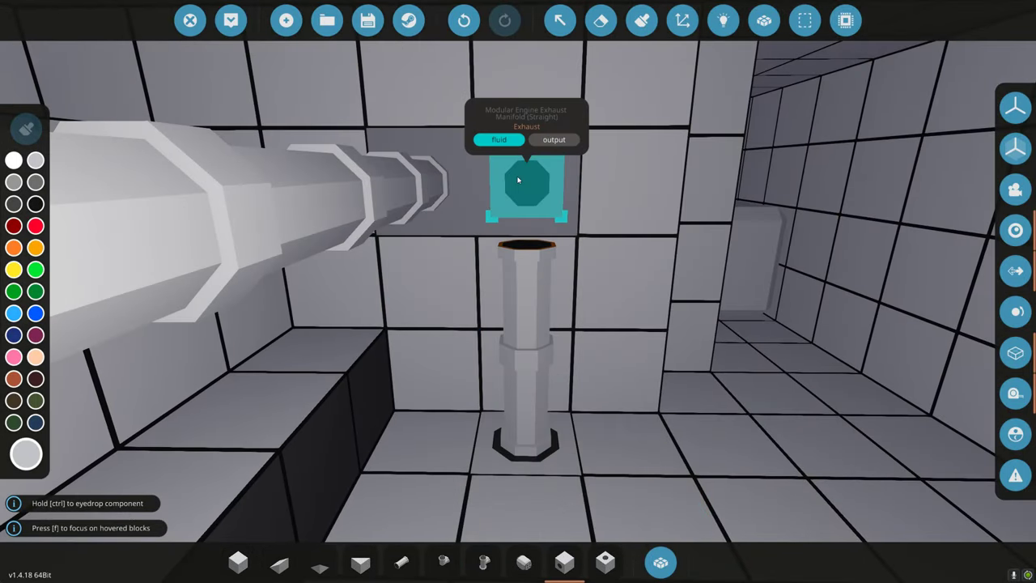
pyautogui.click(526, 181)
# - Place a Pipe Angle above the vertical pipe to link it to the enclosed pipe in the wall
pyautogui.scroll(3, 518, 321)
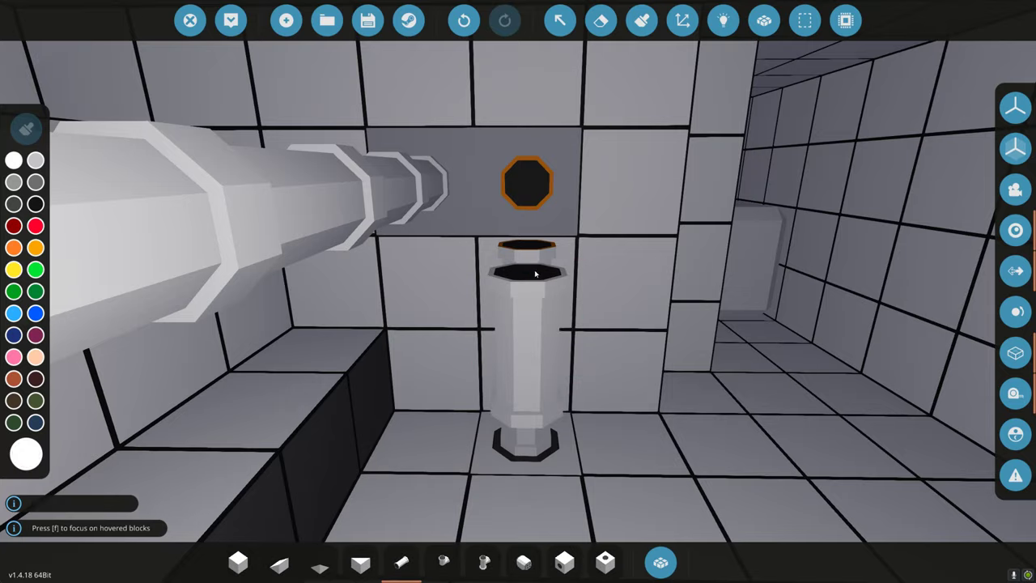
pyautogui.click(444, 561)
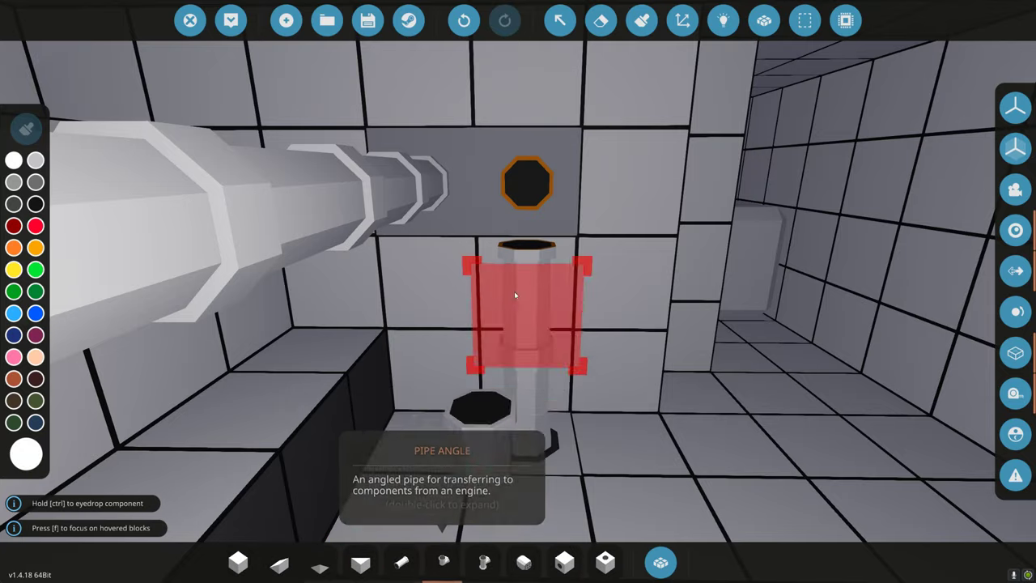
pyautogui.click(550, 233)
# - Check the barge's bodies in the merge view and fill the gap between the horizontal pipe run and the hull wall with a straight pipe
pyautogui.press('d')
pyautogui.press('s')
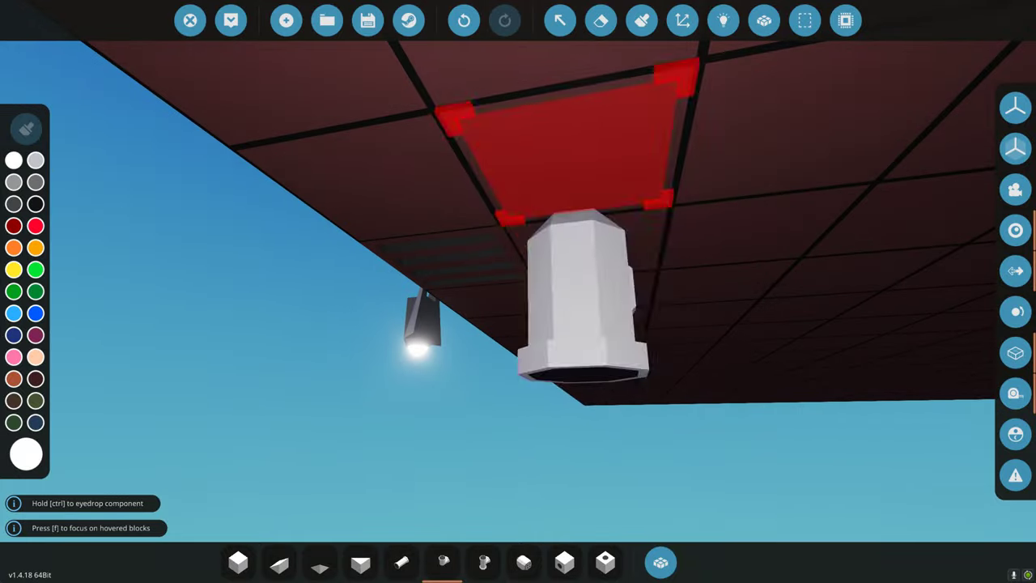
pyautogui.press('w')
pyautogui.click(764, 20)
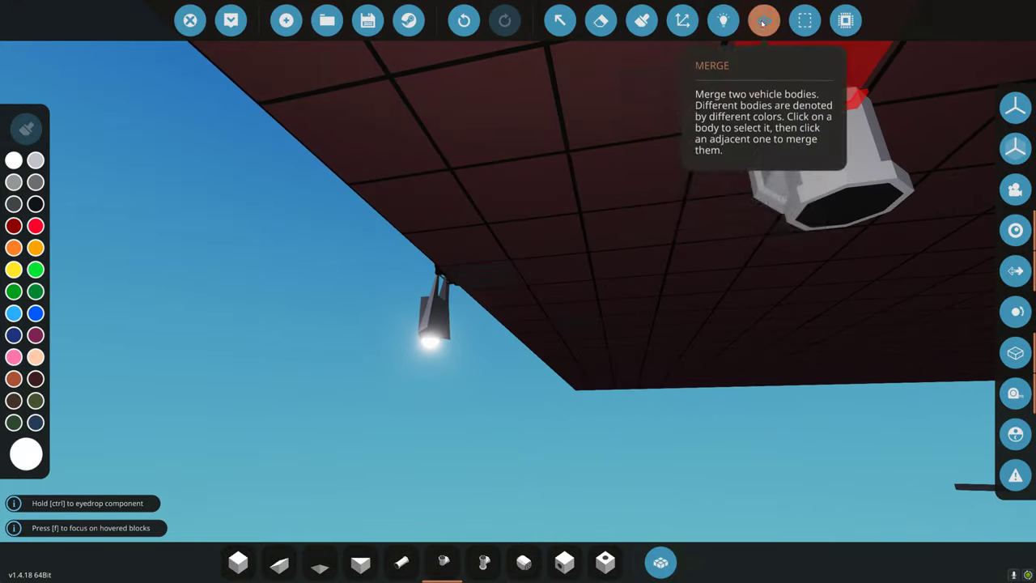
pyautogui.press('w')
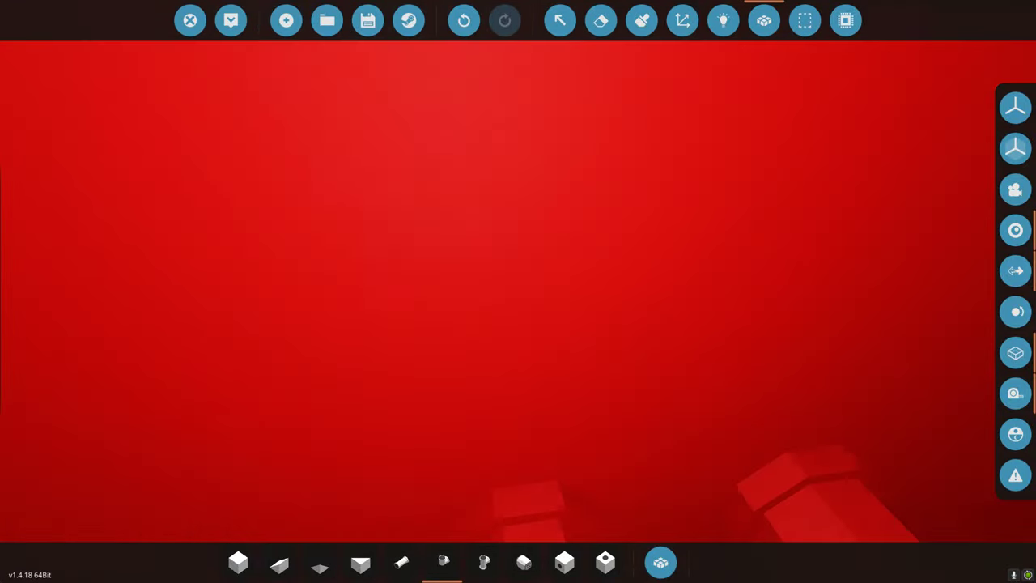
pyautogui.press('s')
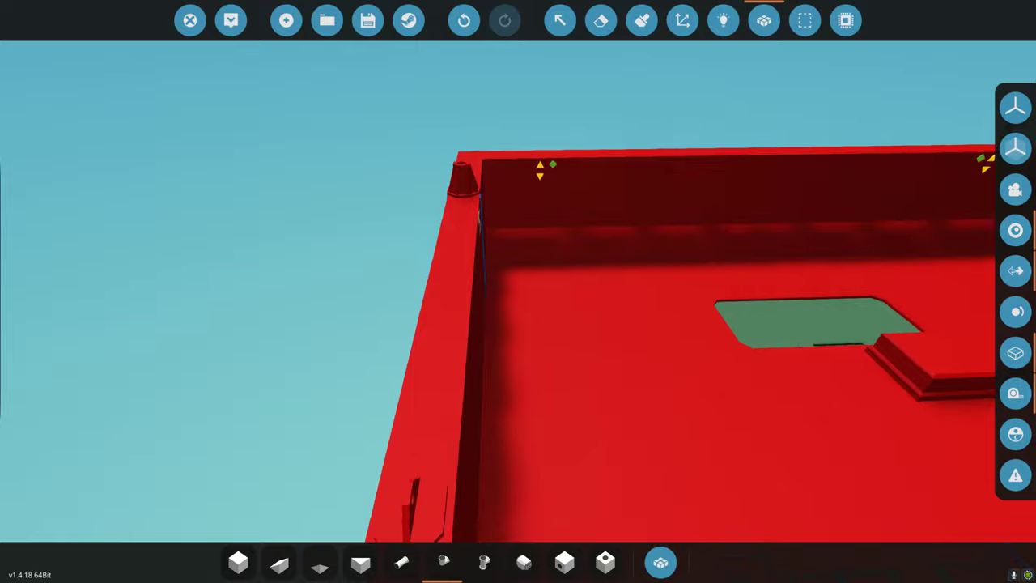
pyautogui.press('a')
pyautogui.press('w')
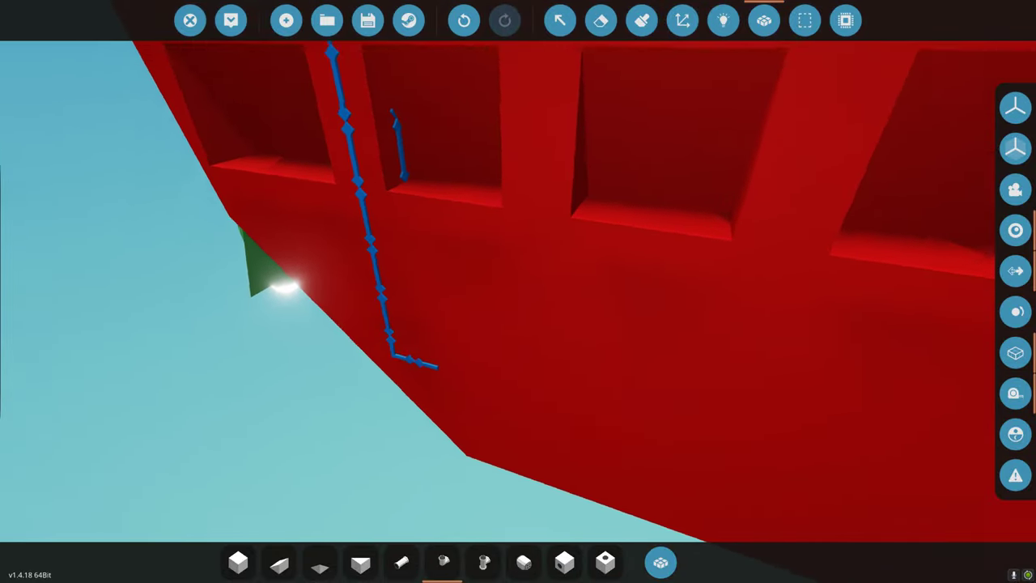
pyautogui.press('w')
pyautogui.press('w')
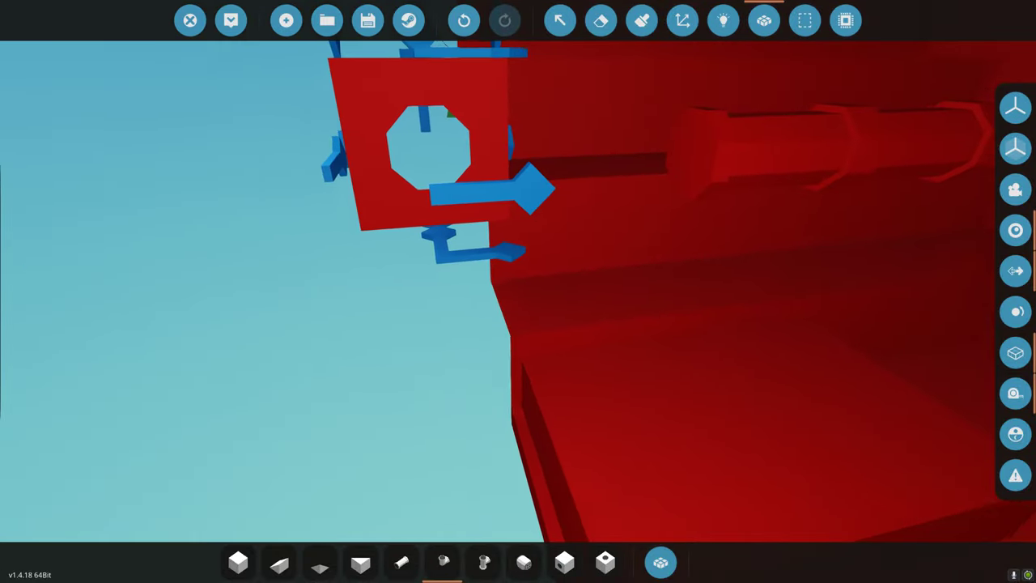
pyautogui.click(408, 552)
pyautogui.click(206, 303)
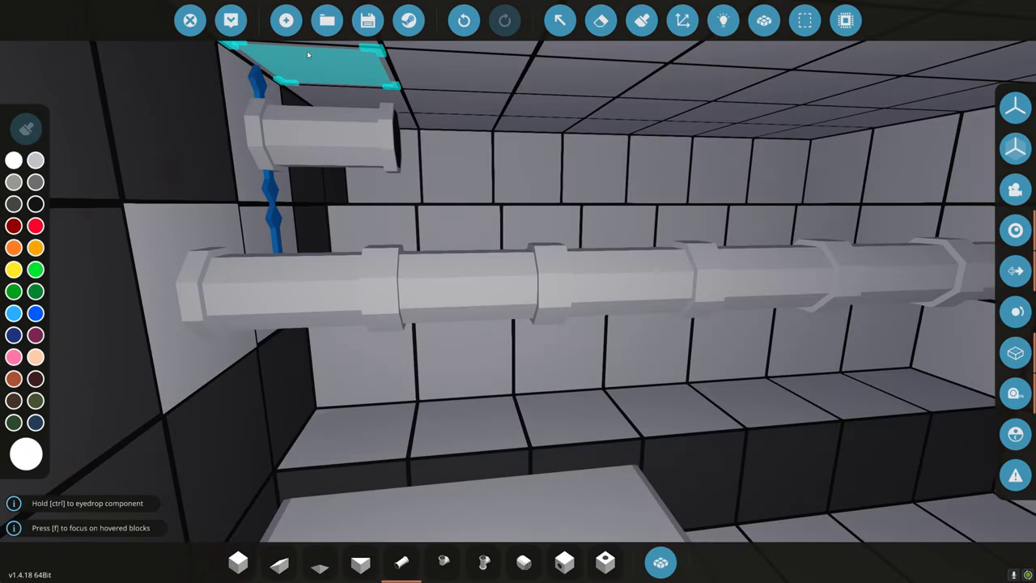
# - Spawn the modified barge, walk aboard and switch on Auto Gen at the side wall
pyautogui.click(233, 20)
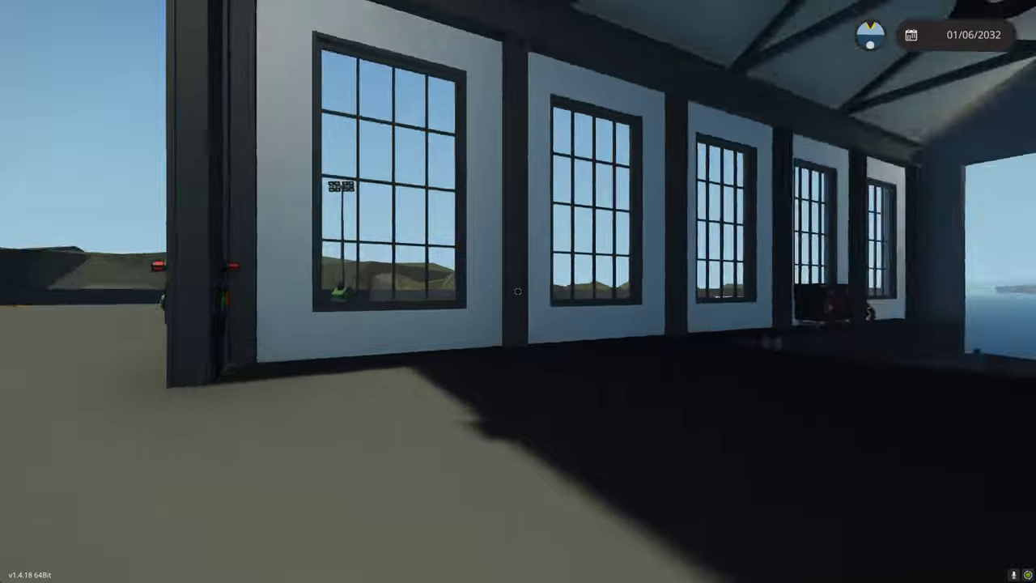
pyautogui.press('w')
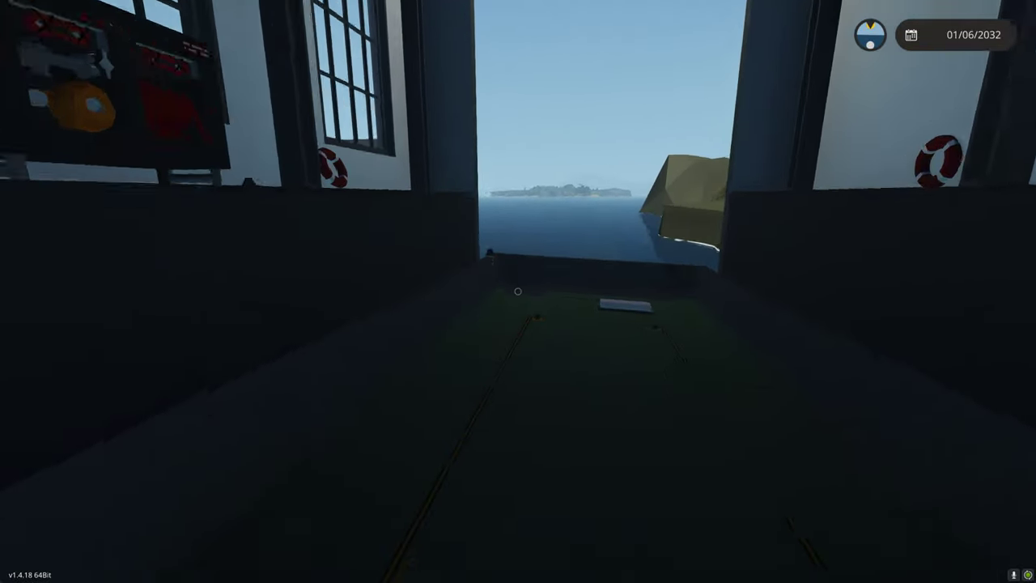
pyautogui.press('w')
pyautogui.press('q')
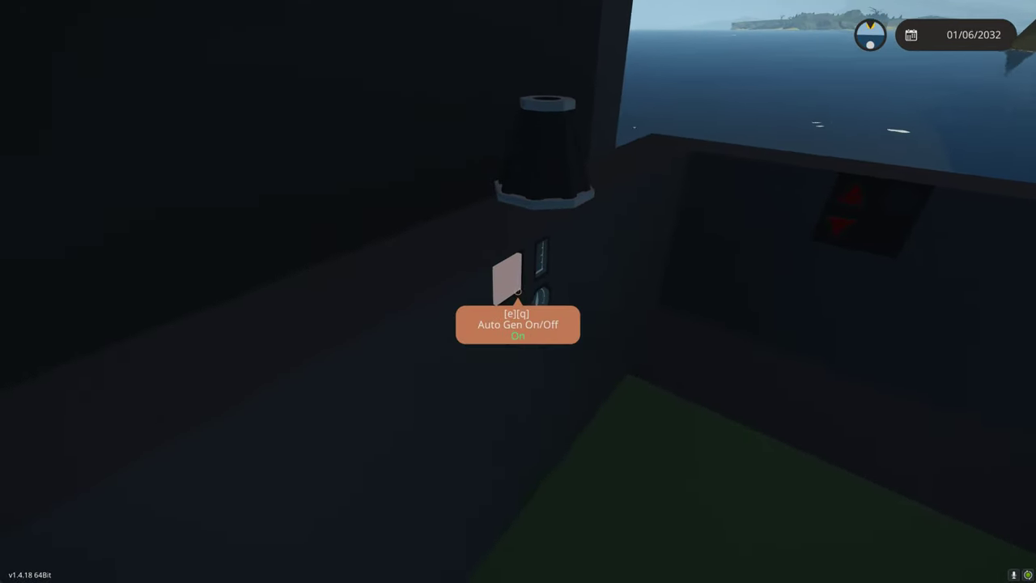
pyautogui.press('1')
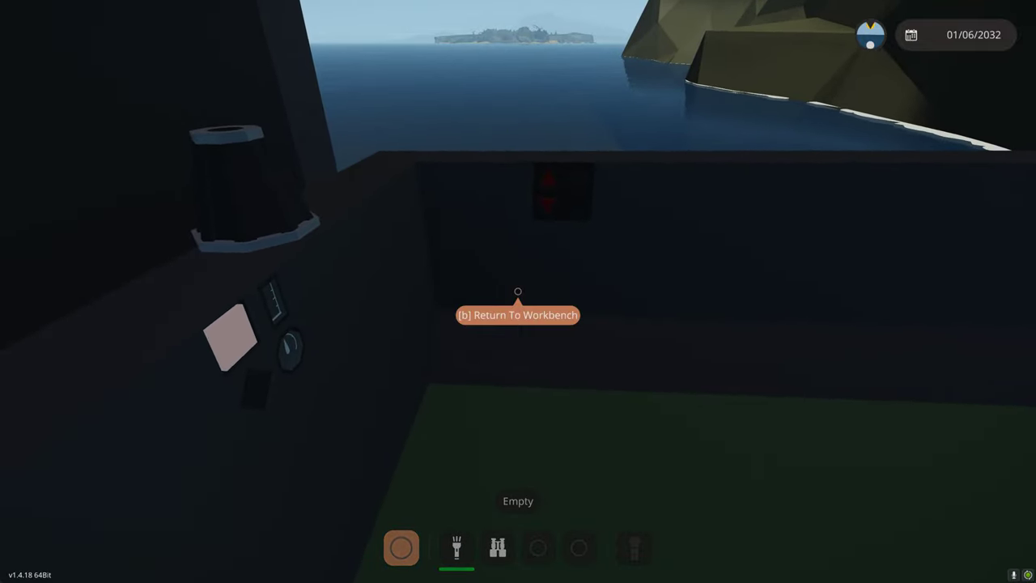
# - Open the engine hatch and examine the running cylinder's air-fuel ratio, efficiency and exhaust readings
pyautogui.press('q')
pyautogui.press('w')
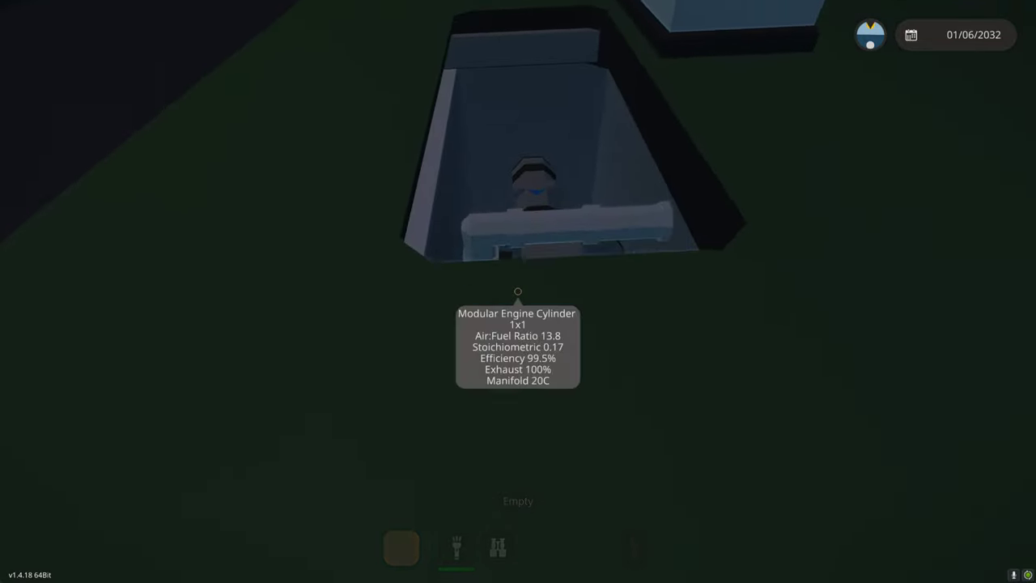
pyautogui.press('a')
pyautogui.press('w')
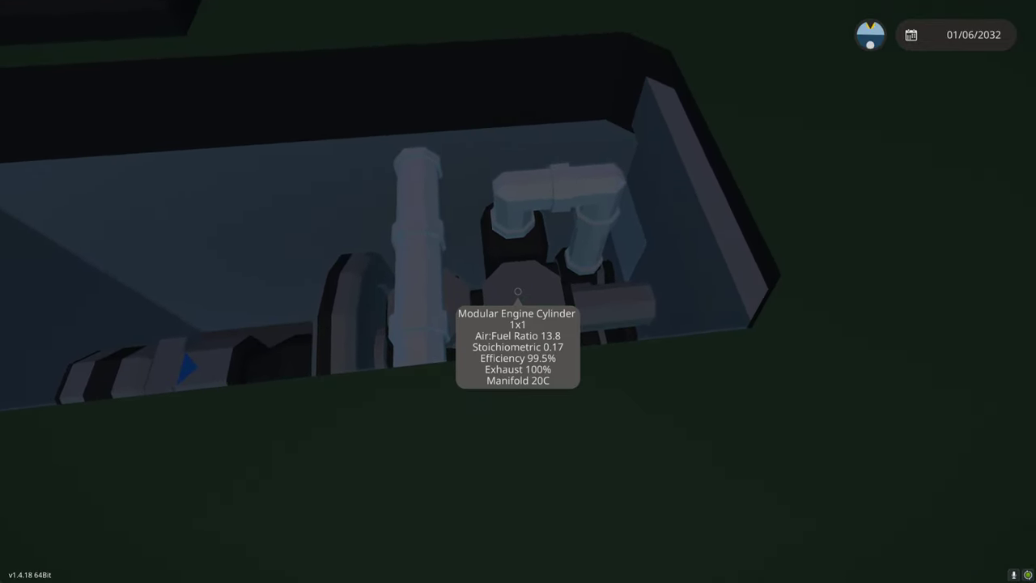
pyautogui.press('Escape')
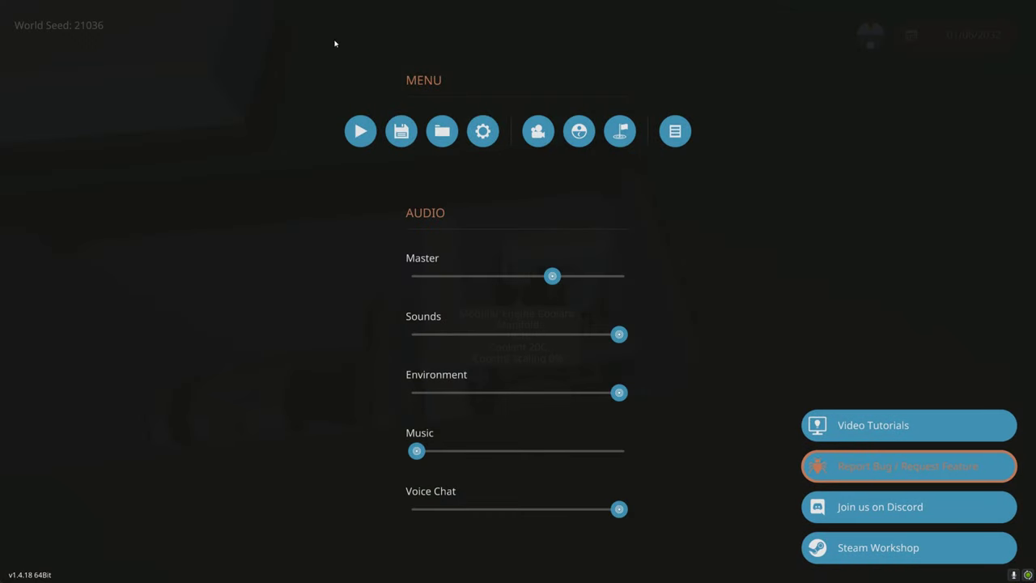
# - Review the custom game options, including Infinite Electric, and return the barge to the workbench
pyautogui.click(579, 131)
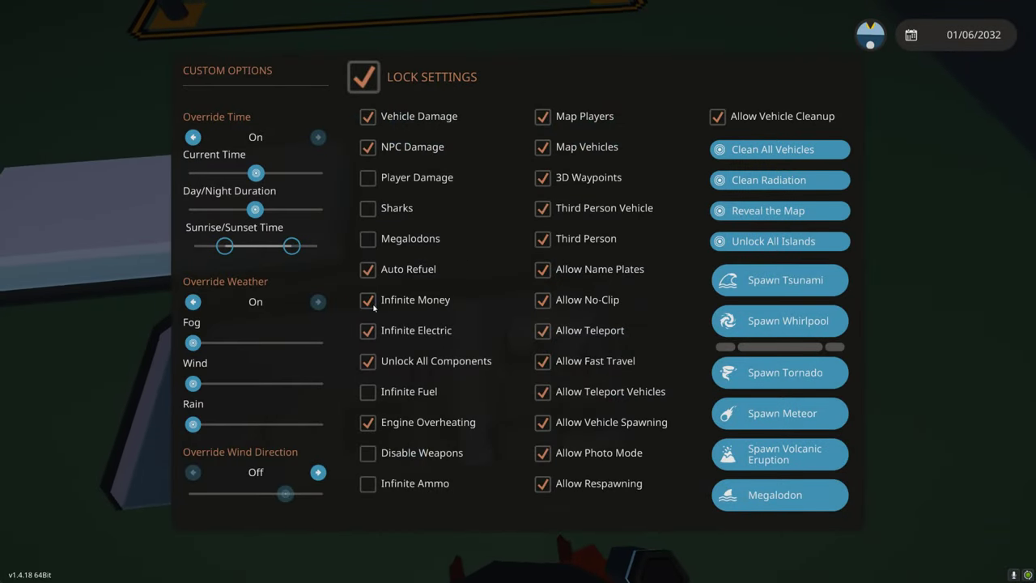
pyautogui.press('Escape')
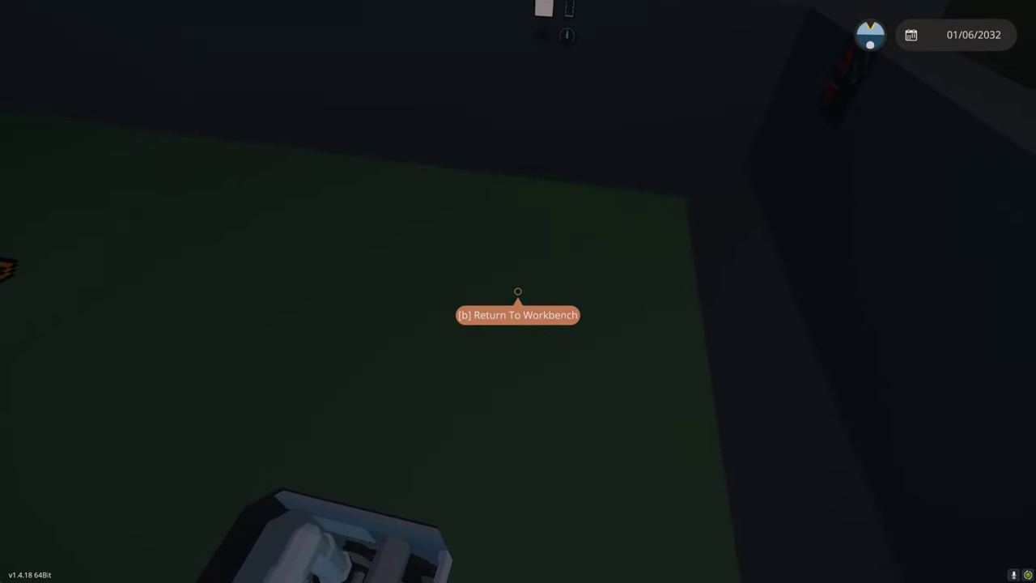
pyautogui.press('b')
pyautogui.scroll(5, 622, 391)
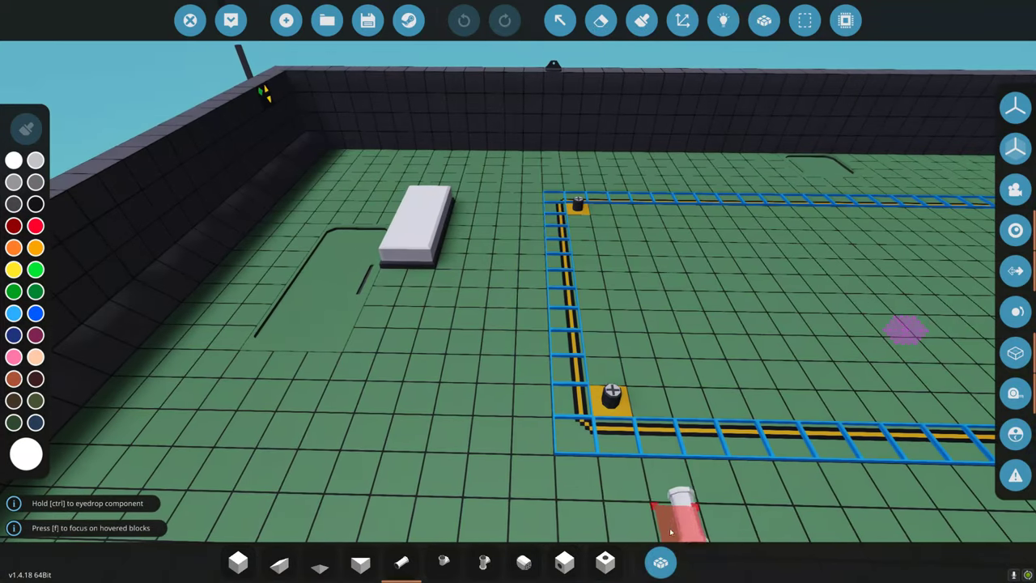
# - Place a Small Electric Motor on the deck inside the blue frame and attach a Small Propeller assembly to it
pyautogui.click(660, 561)
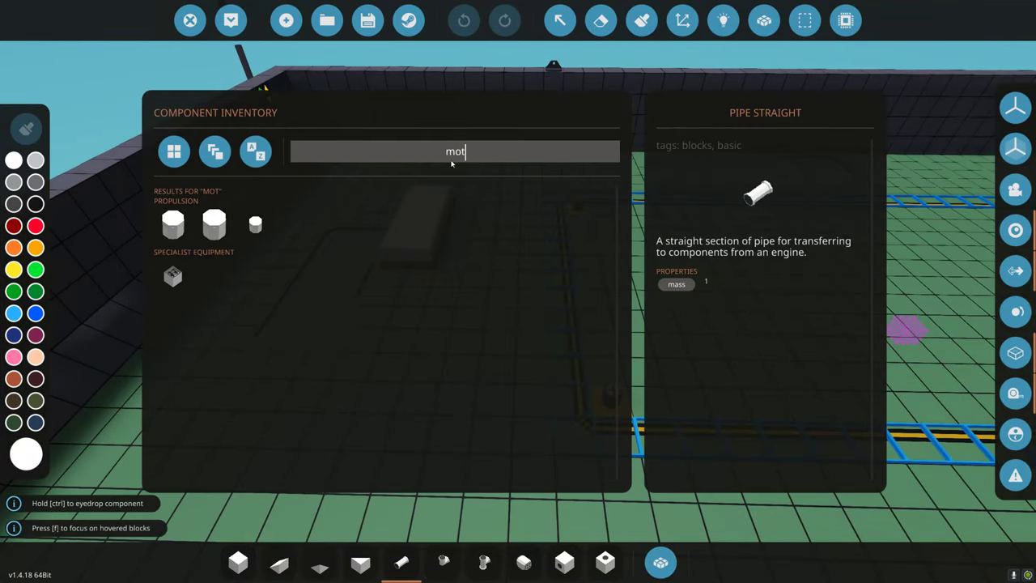
pyautogui.click(662, 562)
pyautogui.scroll(3, 725, 306)
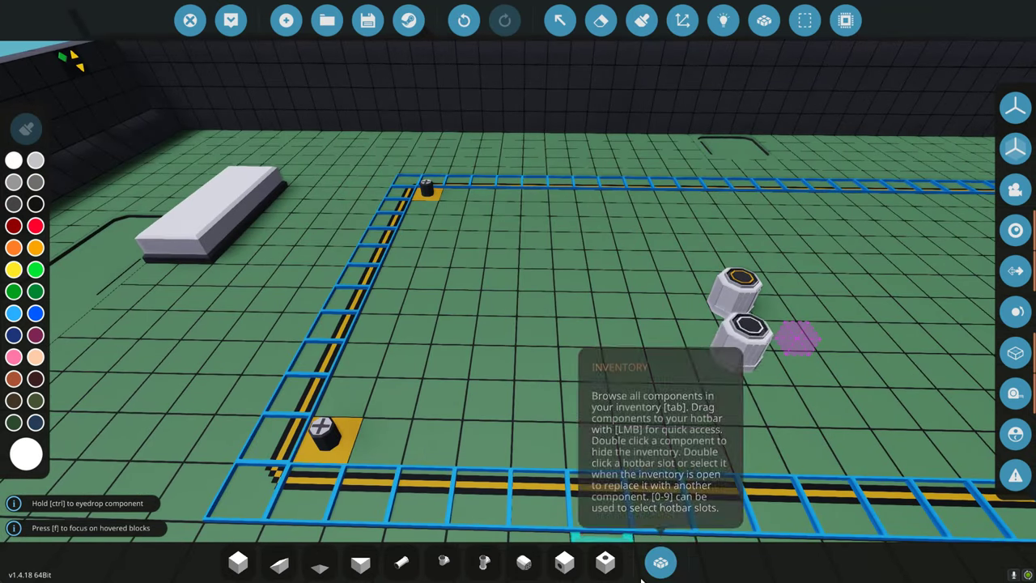
pyautogui.click(660, 562)
pyautogui.write('prop')
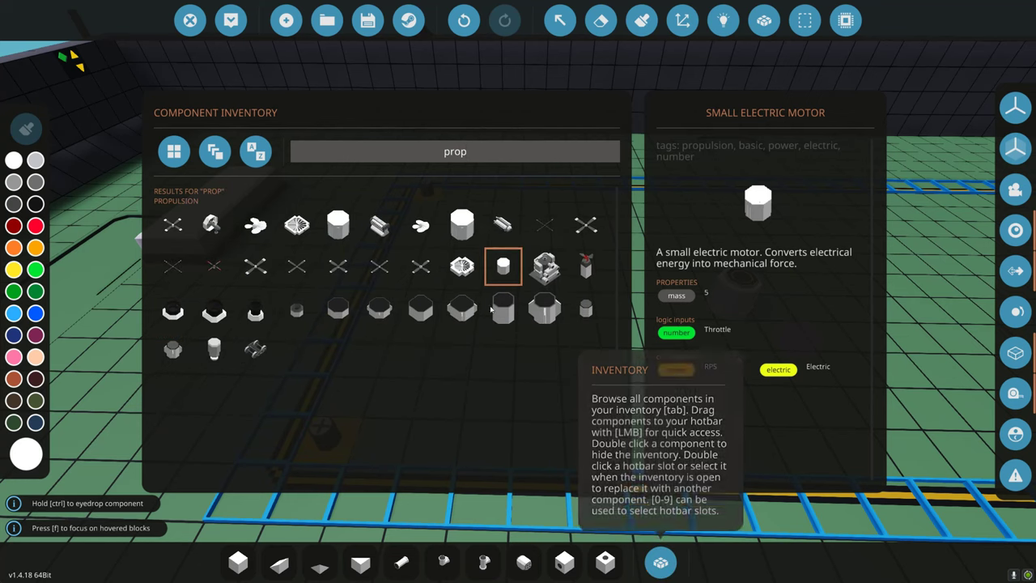
pyautogui.click(661, 561)
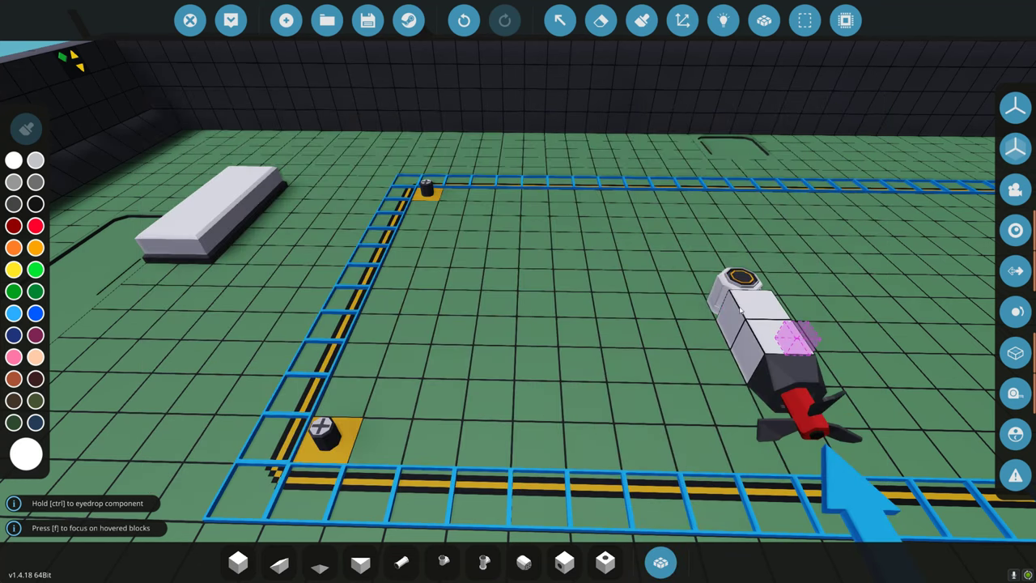
# - Place a Constant Number block on the deck near the electric motor and open its Output Value for editing
pyautogui.scroll(3, 771, 107)
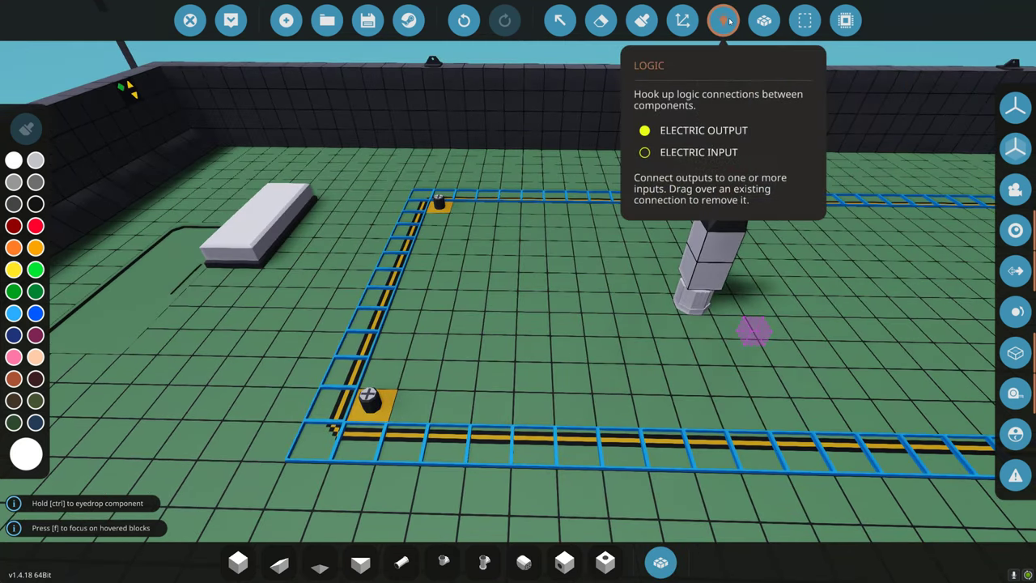
pyautogui.click(725, 21)
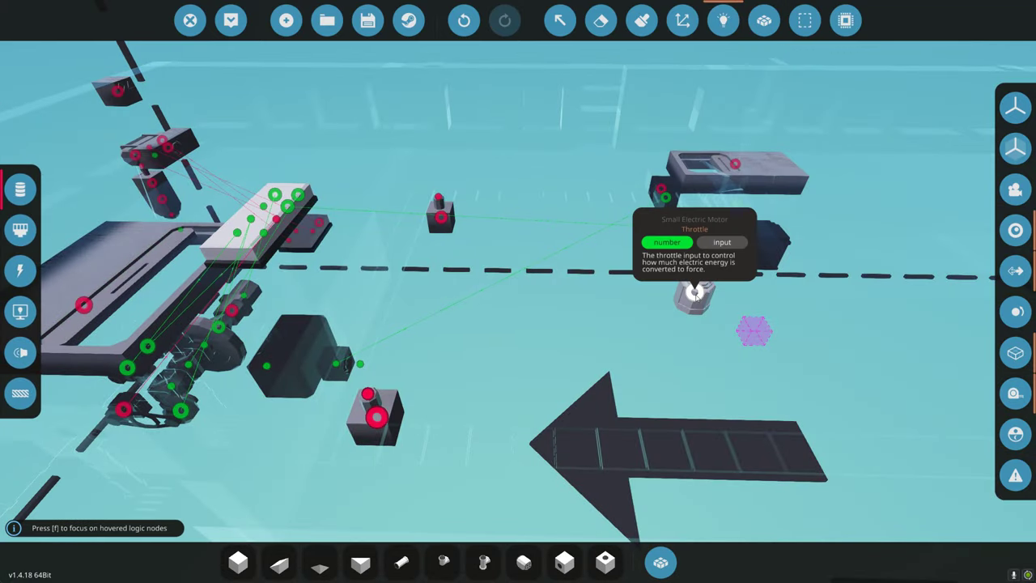
pyautogui.press('a')
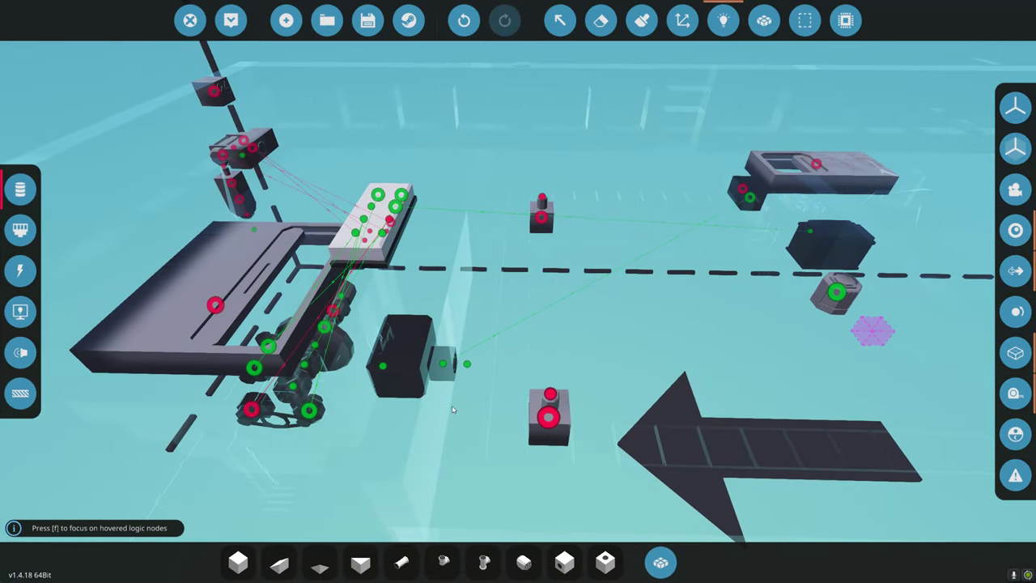
pyautogui.press('w')
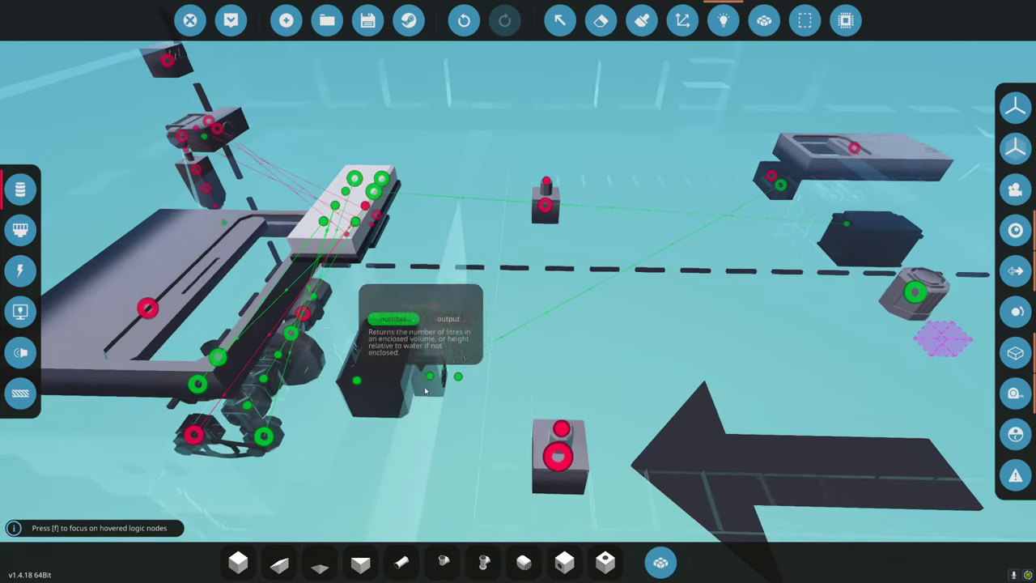
pyautogui.click(660, 561)
pyautogui.write('cona')
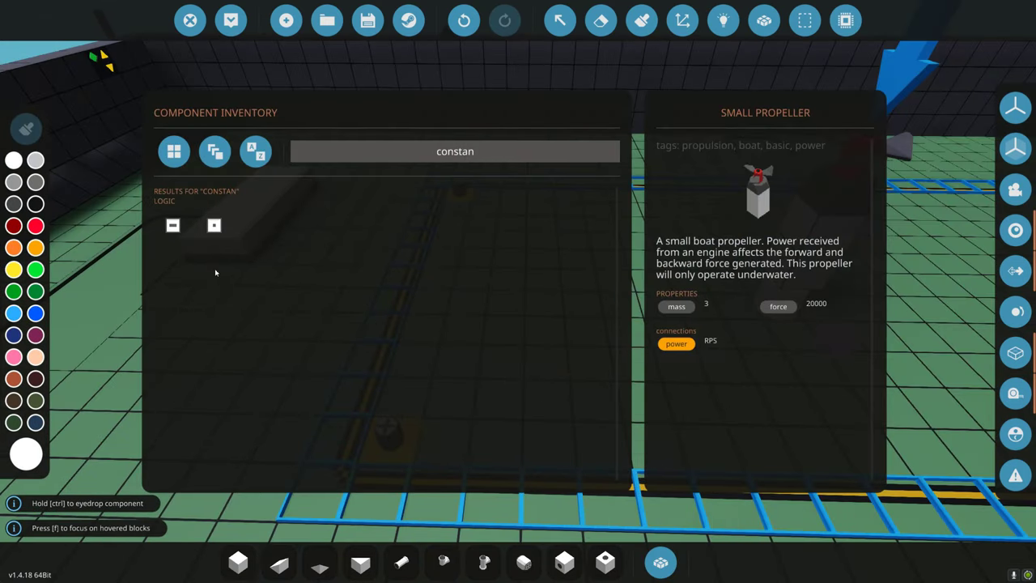
pyautogui.click(661, 564)
pyautogui.click(560, 20)
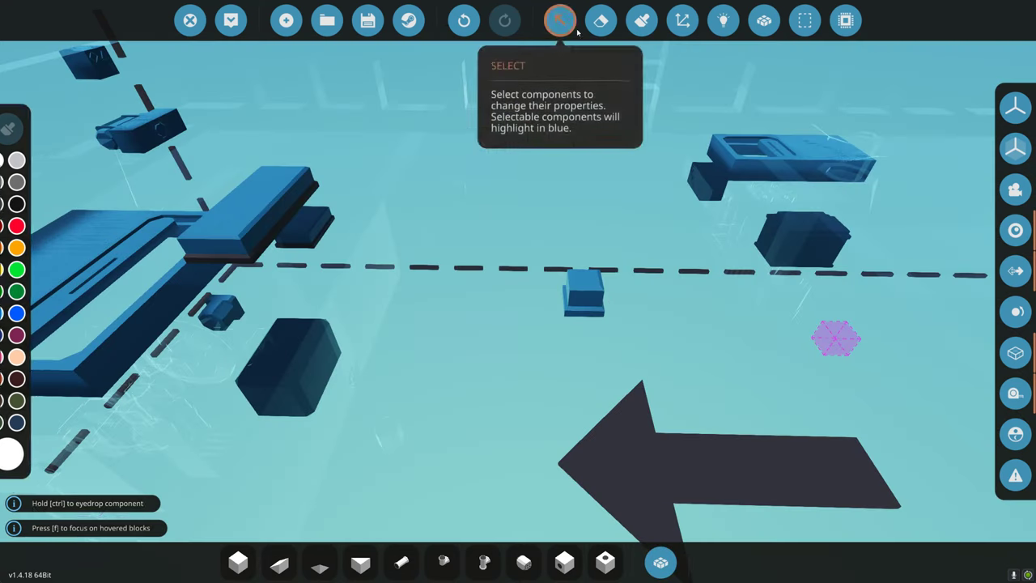
pyautogui.click(584, 293)
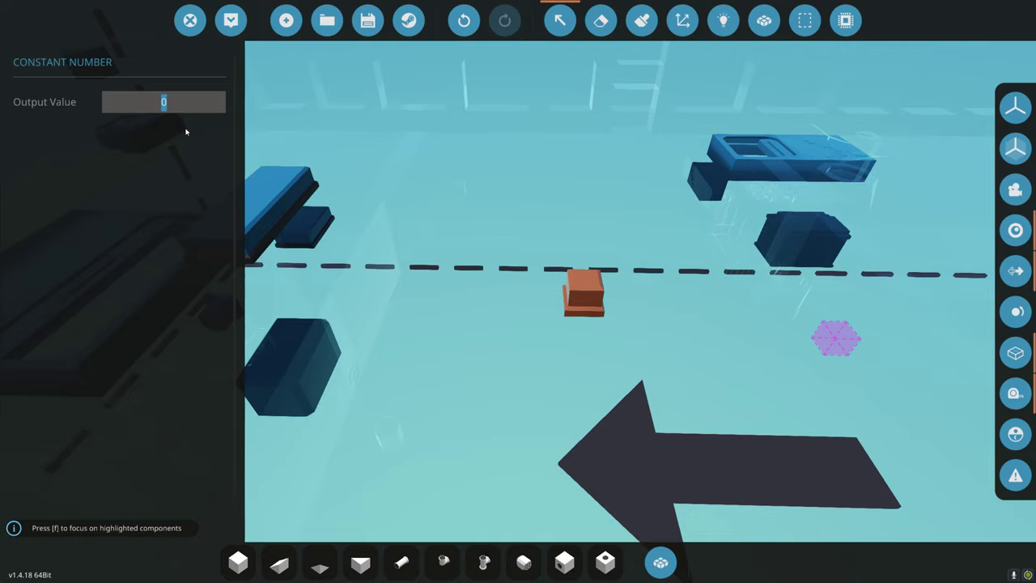
# - Link the Constant Number block to the motor's Throttle and wire the motor's electric node to the battery in the hull
pyautogui.click(725, 24)
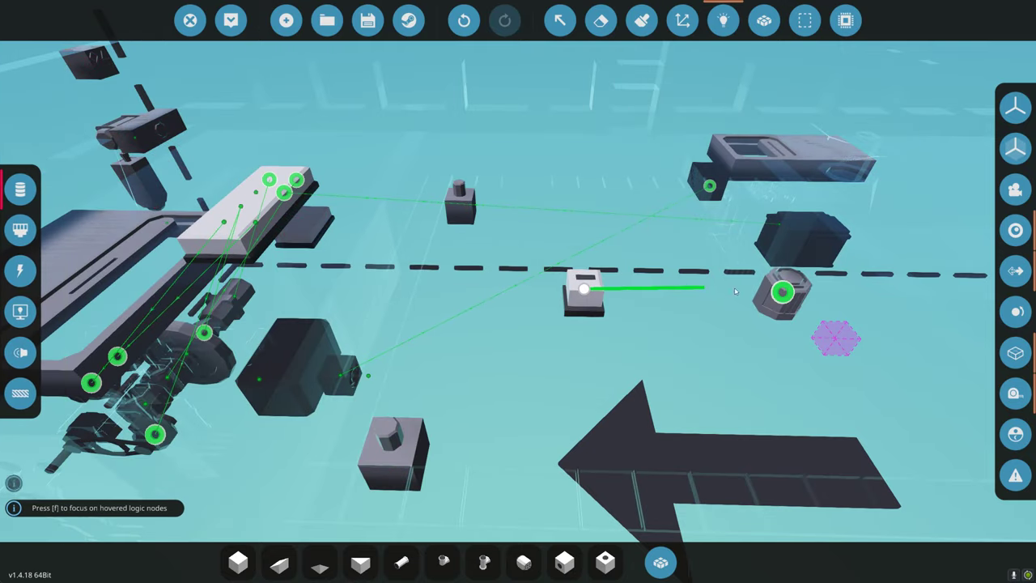
pyautogui.click(21, 274)
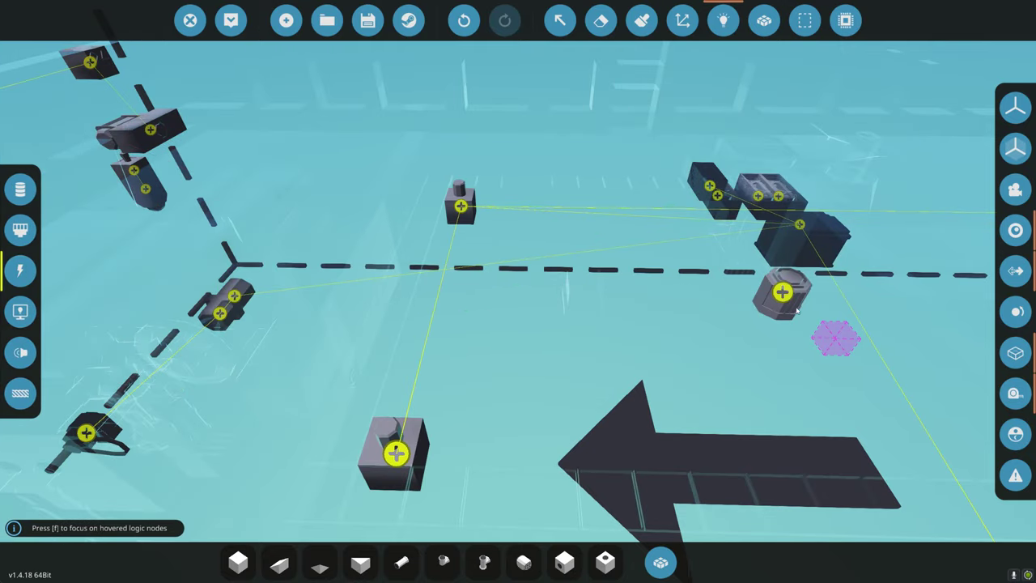
pyautogui.moveTo(696, 313); pyautogui.dragTo(592, 294)
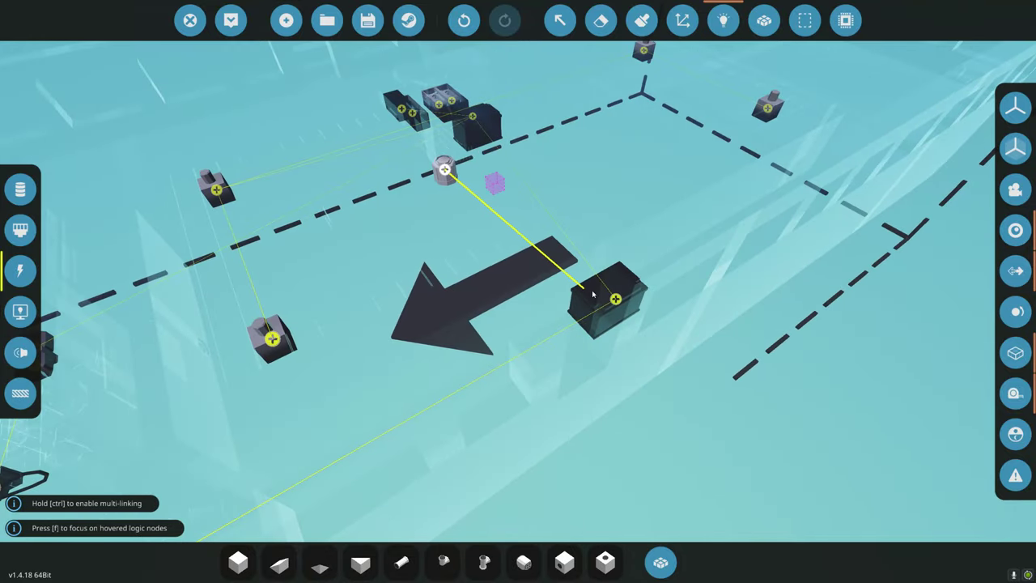
# - Check the barge's bodies in the merge view and spawn the barge with the motor and propeller
pyautogui.click(764, 20)
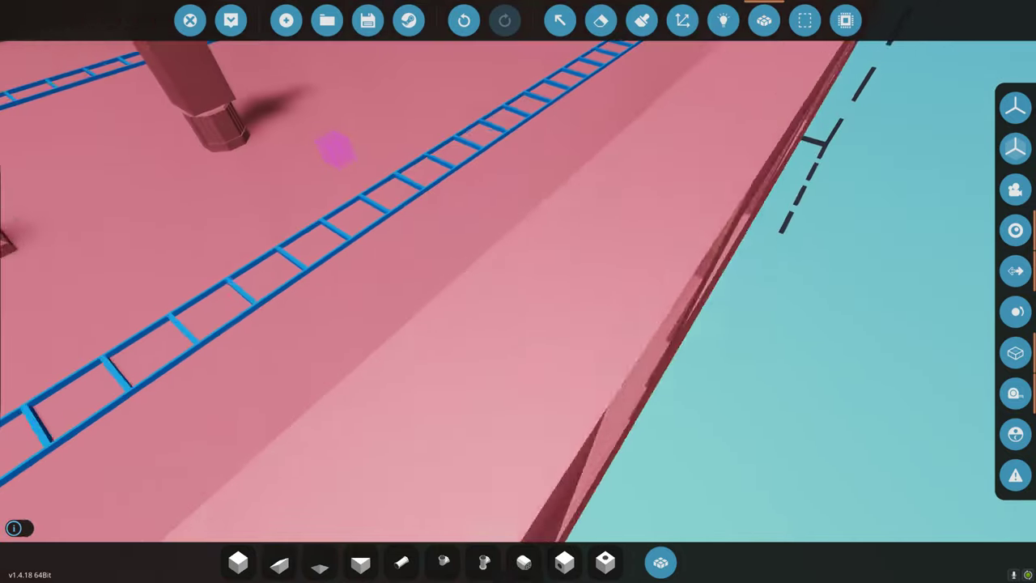
pyautogui.press('w')
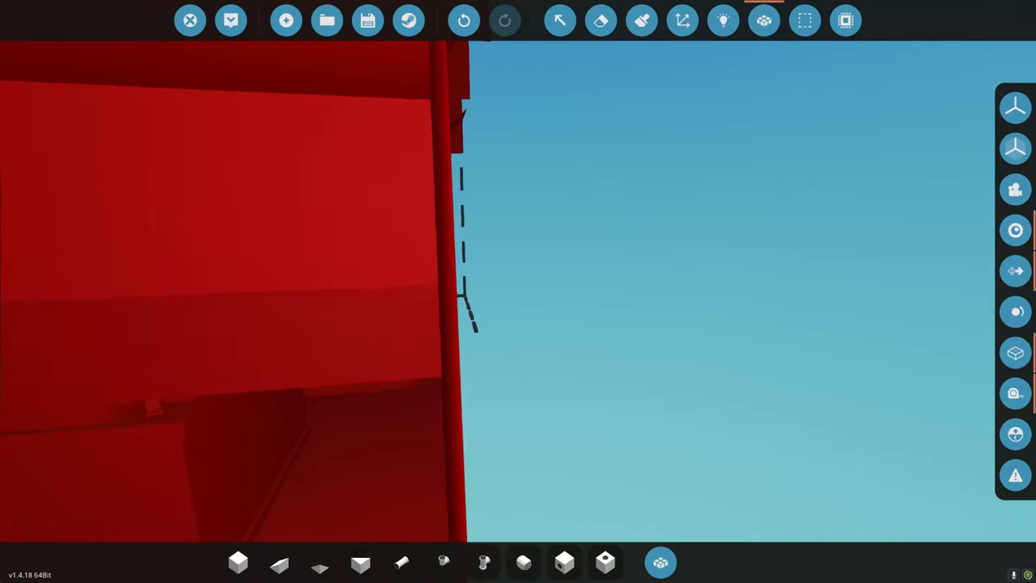
pyautogui.press('w')
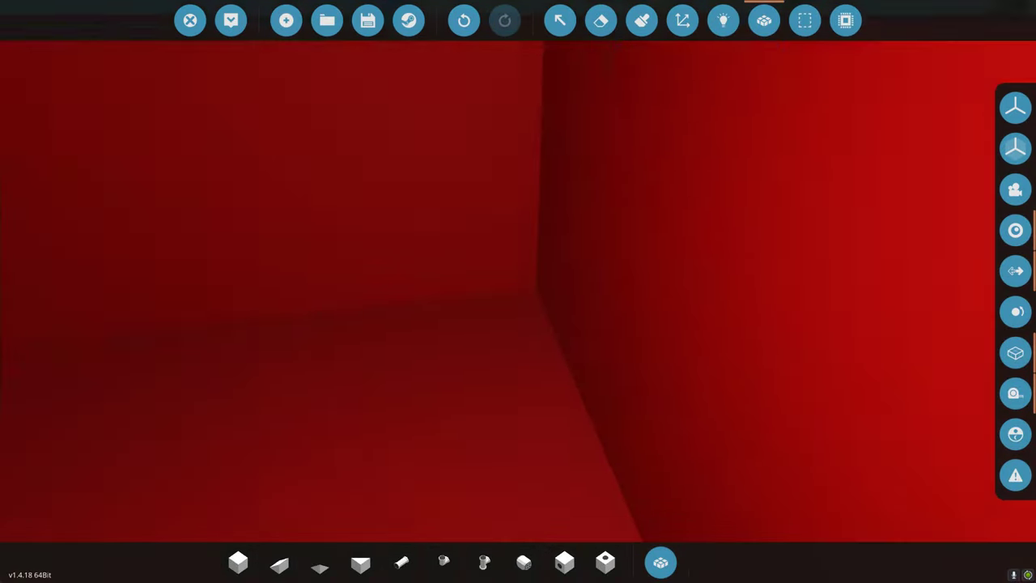
pyautogui.press('s')
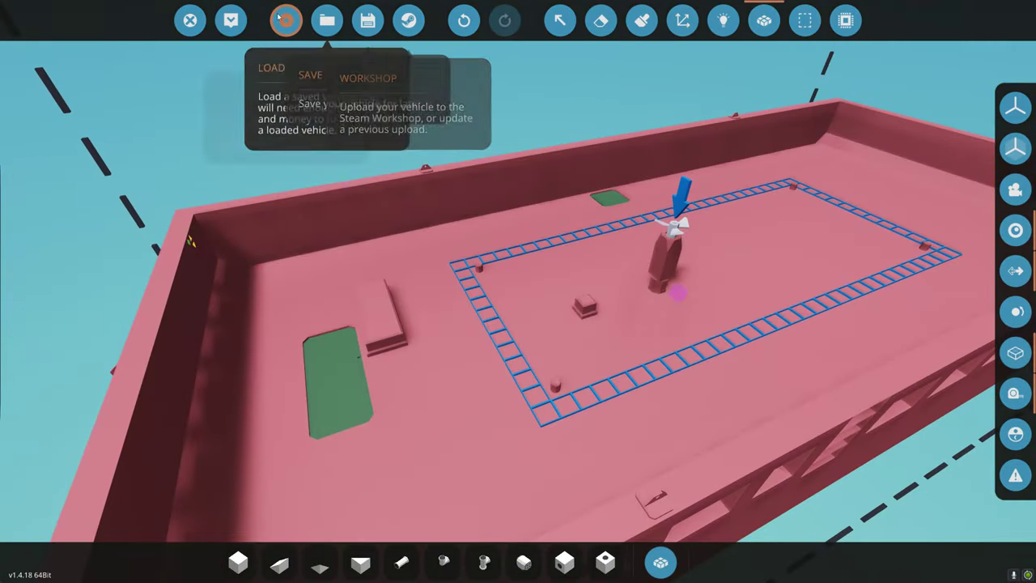
pyautogui.click(231, 20)
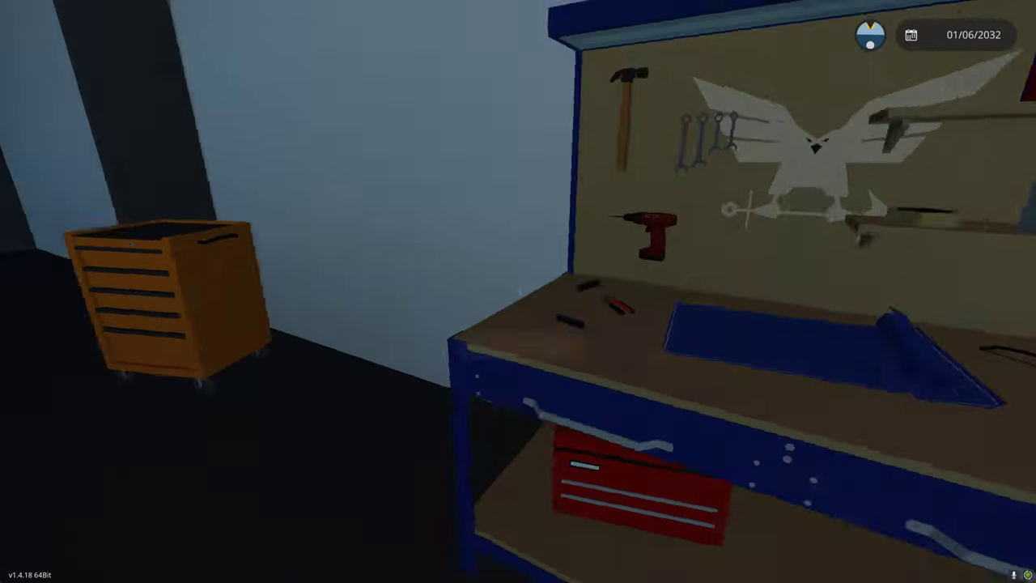
# - Walk aboard the spawned barge and switch on Auto Gen beside the battery gauge at the side wall
pyautogui.press('w')
pyautogui.press('w')
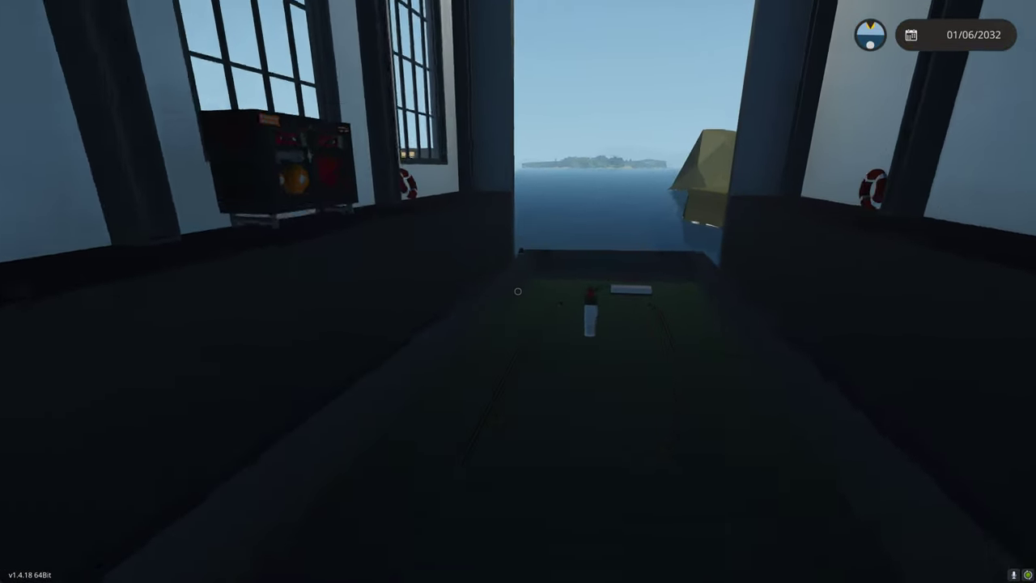
pyautogui.press('w')
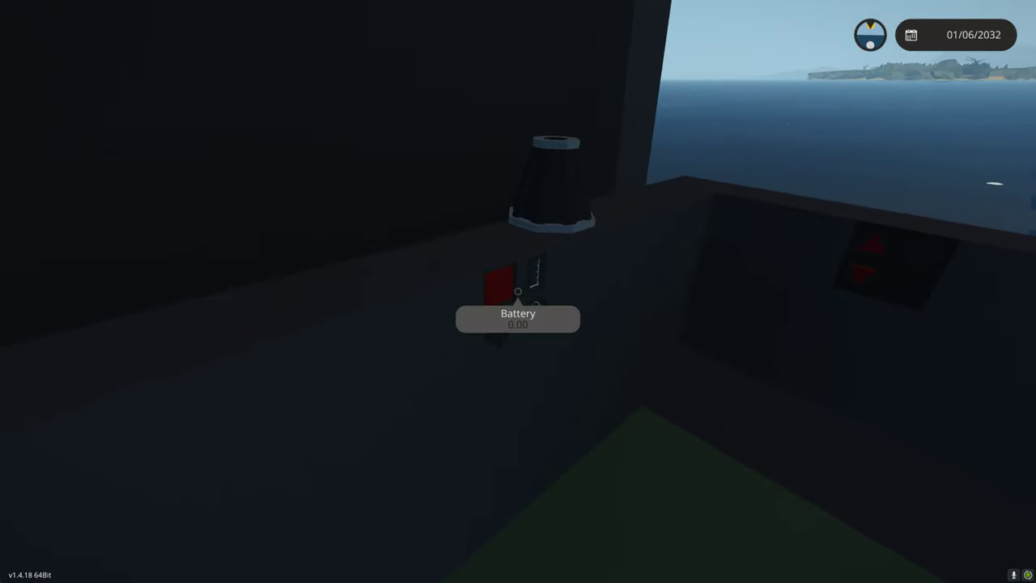
pyautogui.press('e')
# - Open the engine hatch and examine the engine cylinder's readings and the surrounding exhaust pipes
pyautogui.press('e')
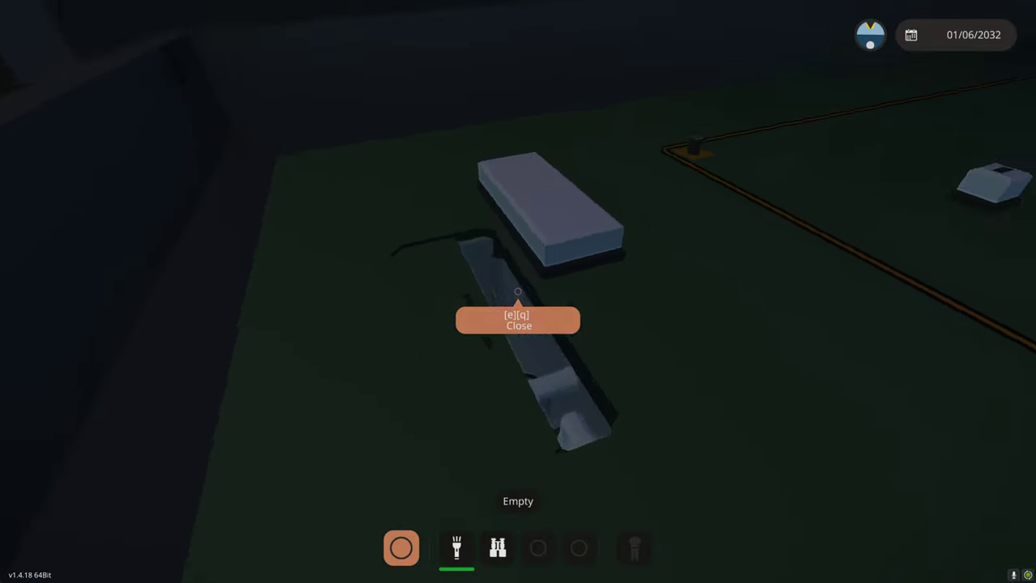
pyautogui.press('w')
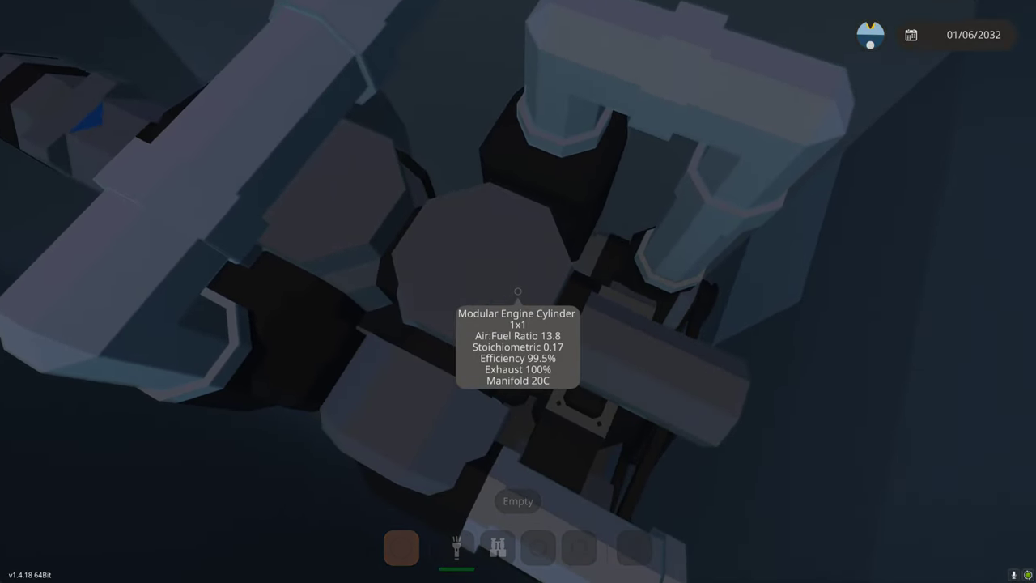
pyautogui.press('a')
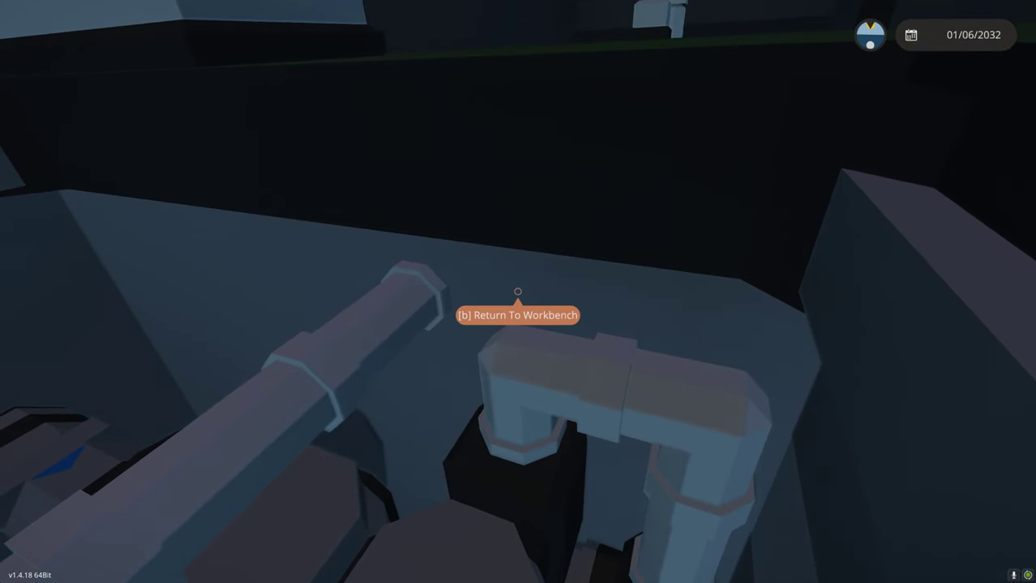
# - Return the barge to the workbench and examine the outside of its hull from the sides and ends
pyautogui.press('b')
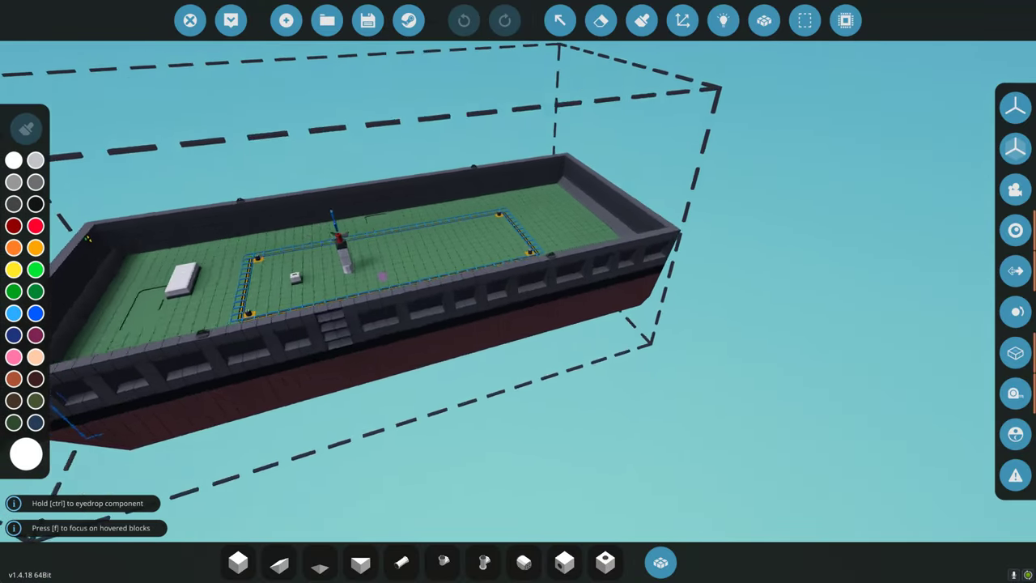
pyautogui.press('d')
pyautogui.press('w')
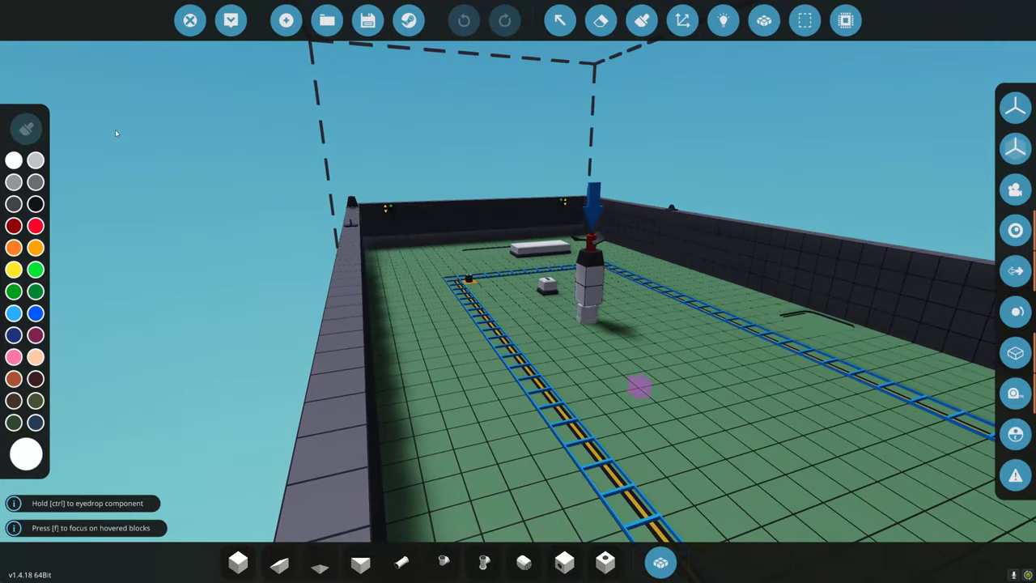
pyautogui.press('a')
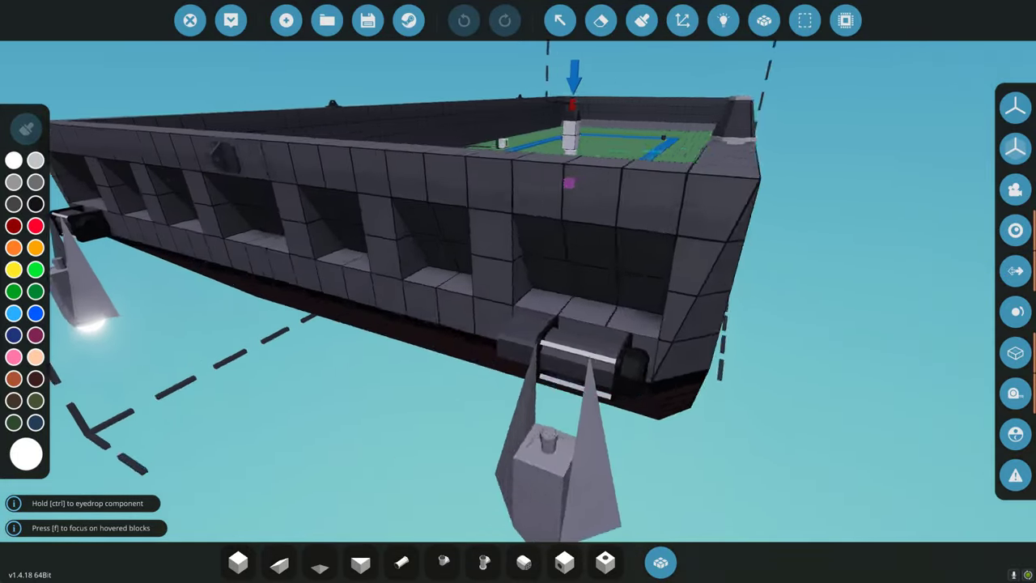
pyautogui.press('s')
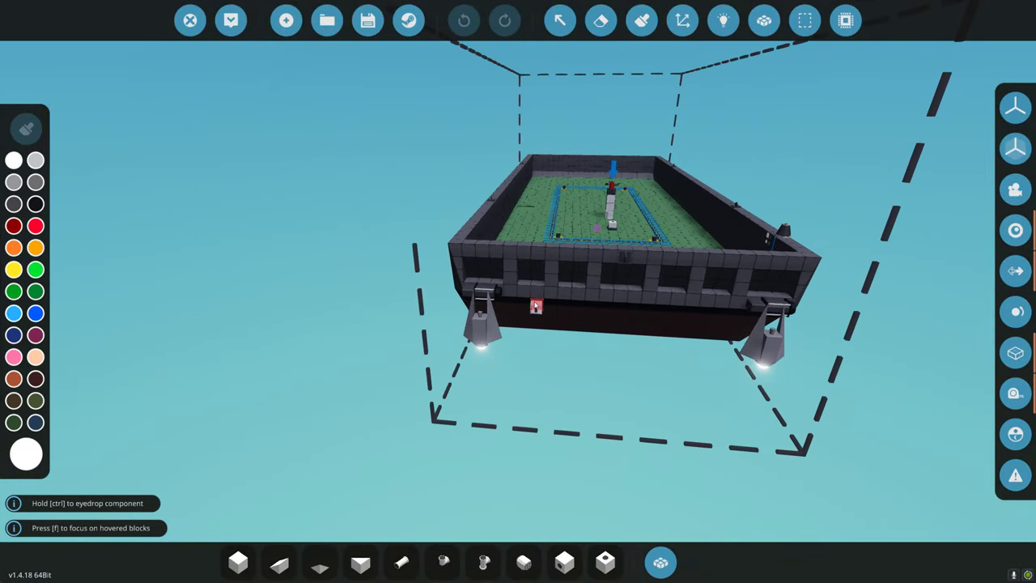
pyautogui.press('f')
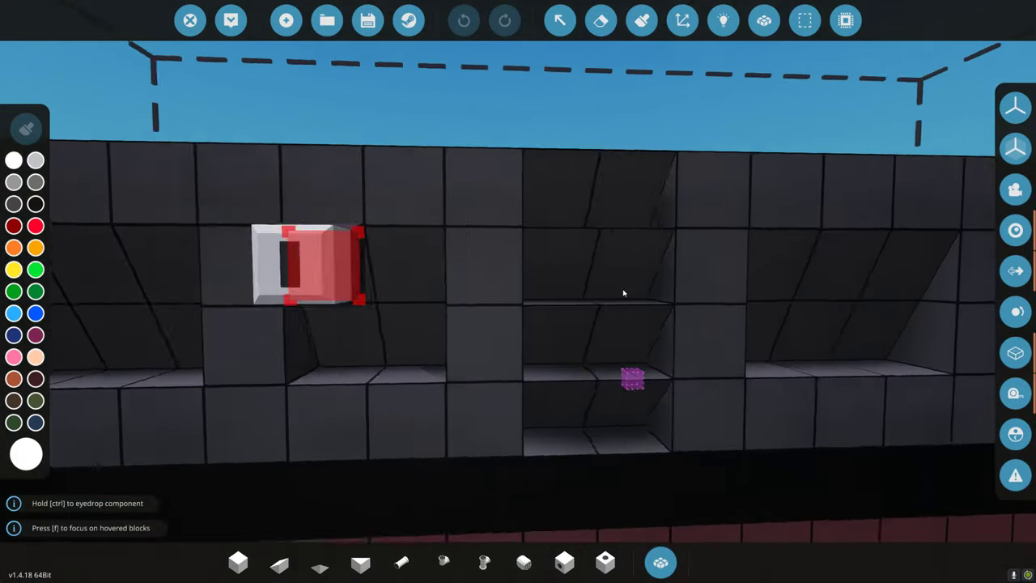
pyautogui.press('s')
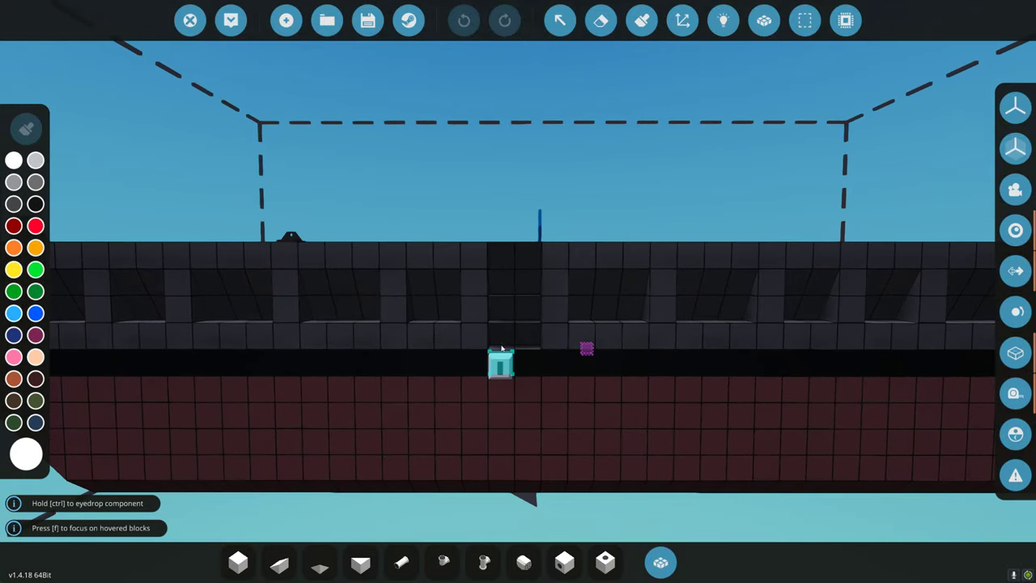
pyautogui.press('d')
pyautogui.press('w')
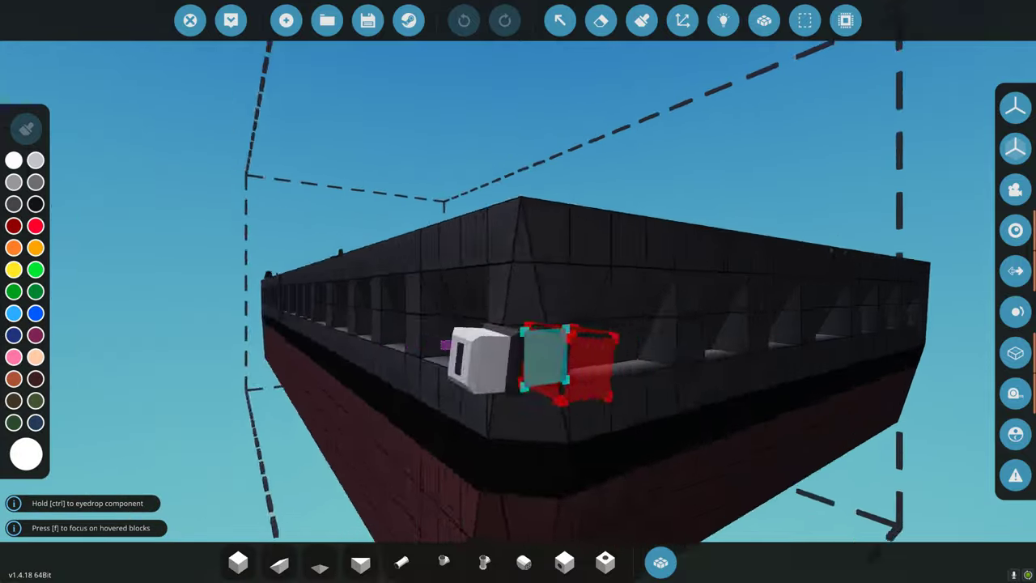
pyautogui.press('s')
pyautogui.press('d')
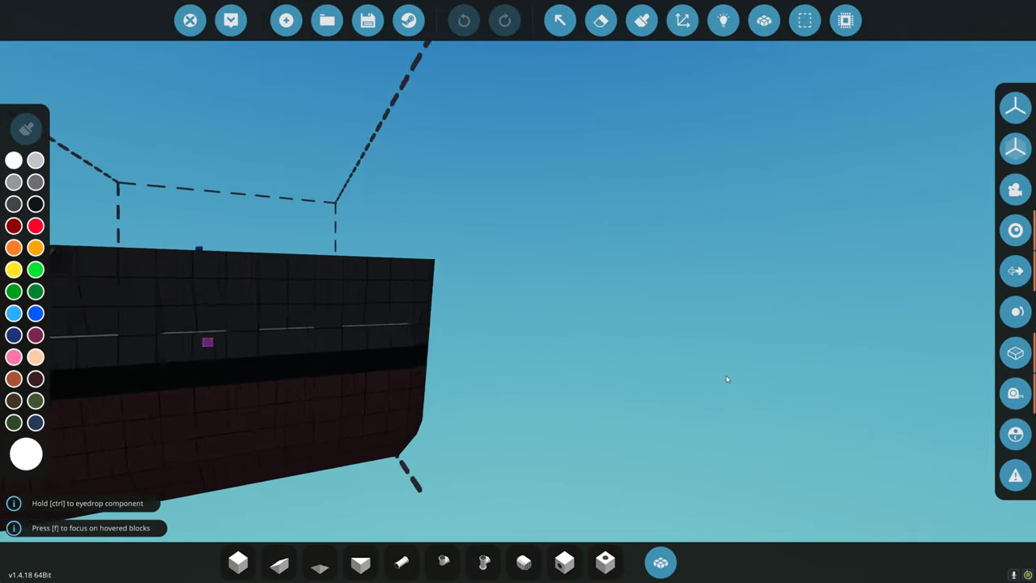
# - Examine the barge's deck, side walls and side ladder recess from around the hull
pyautogui.press('d')
pyautogui.press('w')
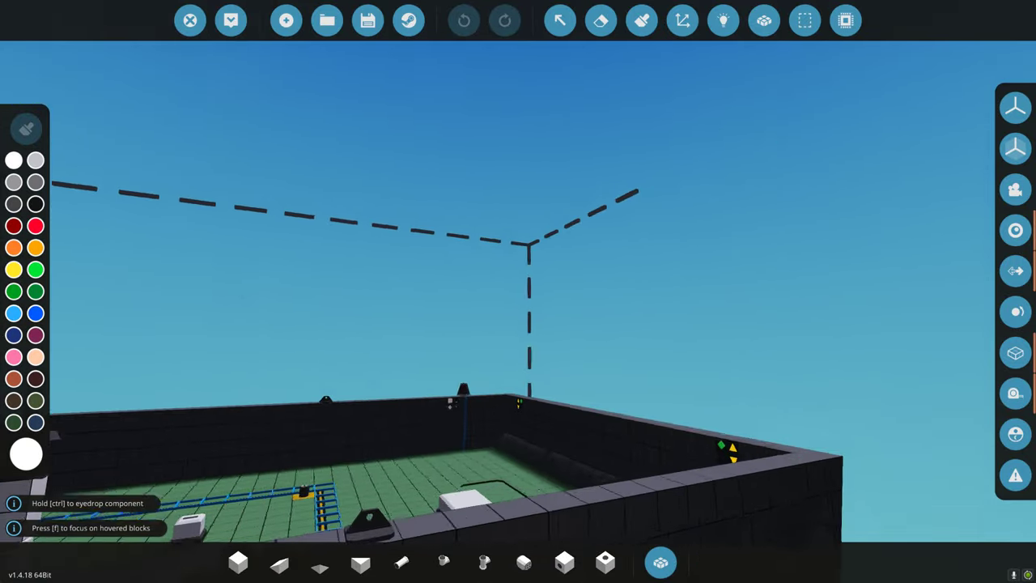
pyautogui.press('w')
pyautogui.press('s')
pyautogui.press('a')
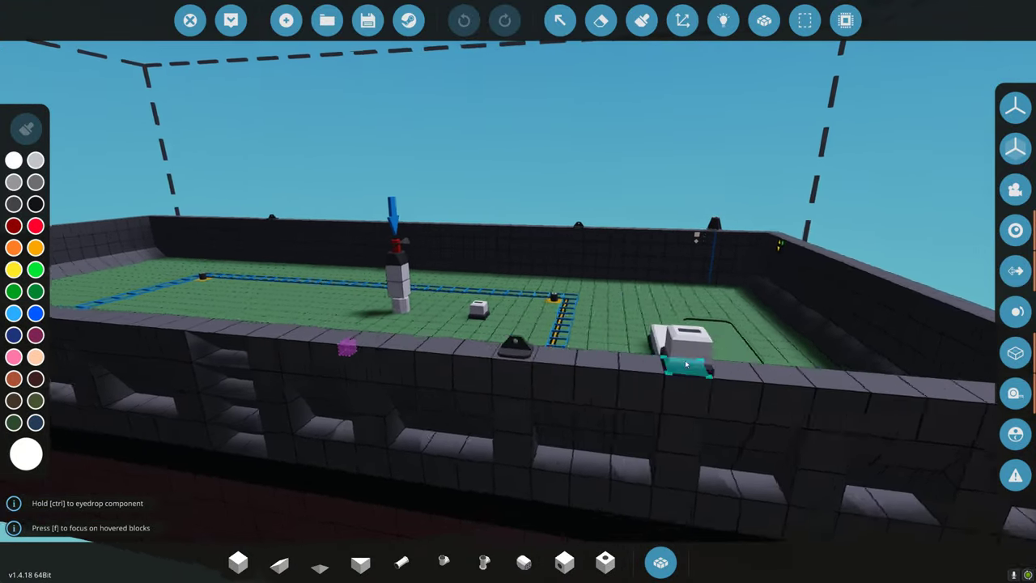
pyautogui.press('s')
pyautogui.press('a')
pyautogui.press('d')
pyautogui.press('w')
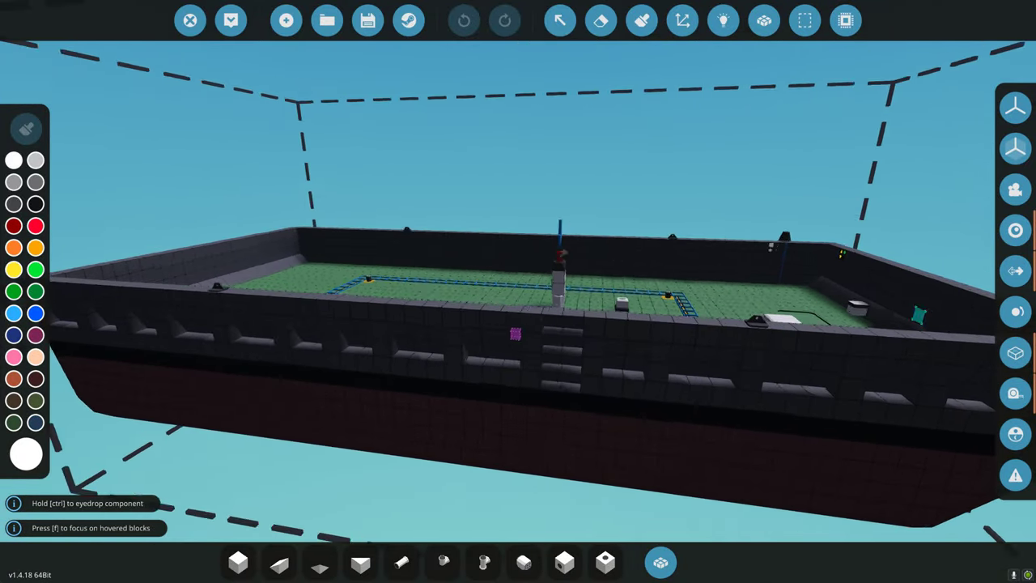
pyautogui.press('d')
pyautogui.press('w')
pyautogui.press('s')
pyautogui.press('d')
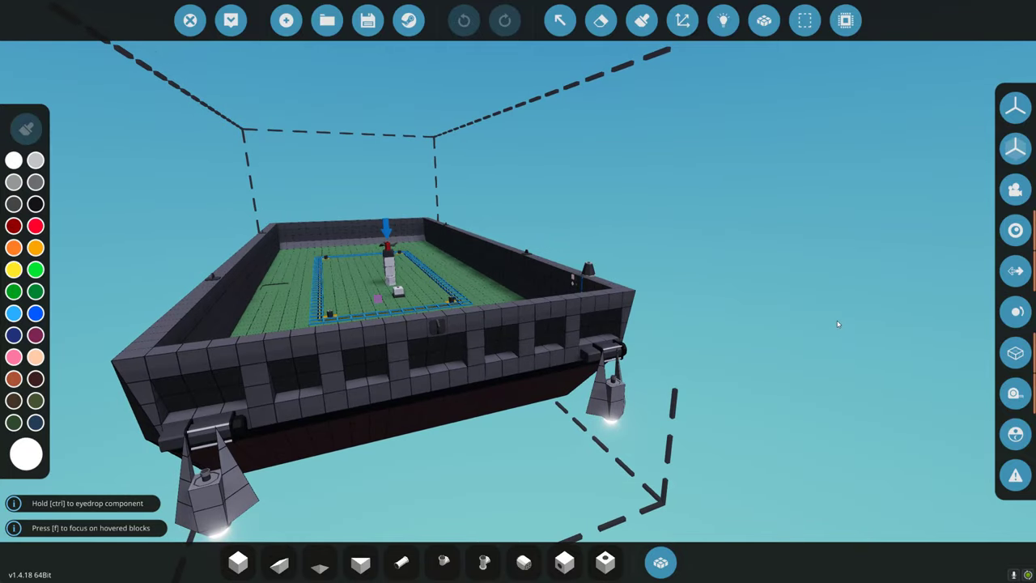
# - Circle the barge and examine its end walls, corners and the recessed openings along the hull
pyautogui.press('w')
pyautogui.press('w')
pyautogui.press('a')
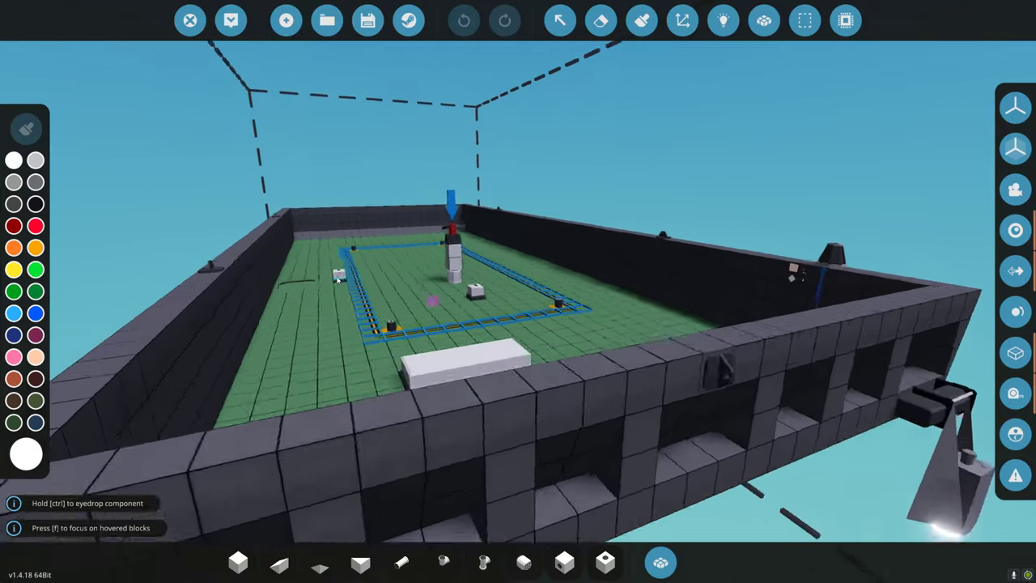
pyautogui.press('a')
pyautogui.press('w')
pyautogui.press('a')
pyautogui.press('w')
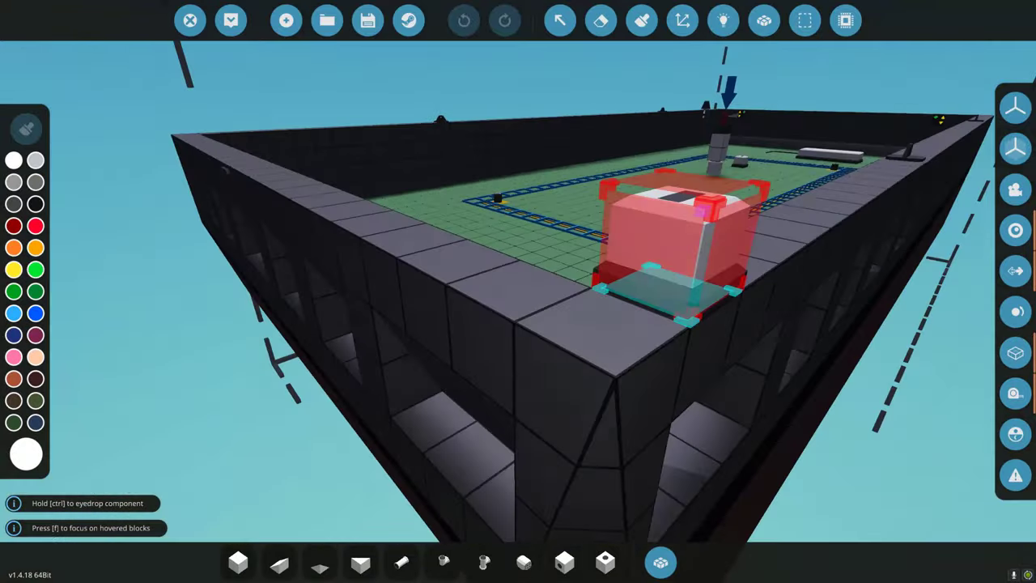
pyautogui.press('s')
pyautogui.press('s')
pyautogui.press('a')
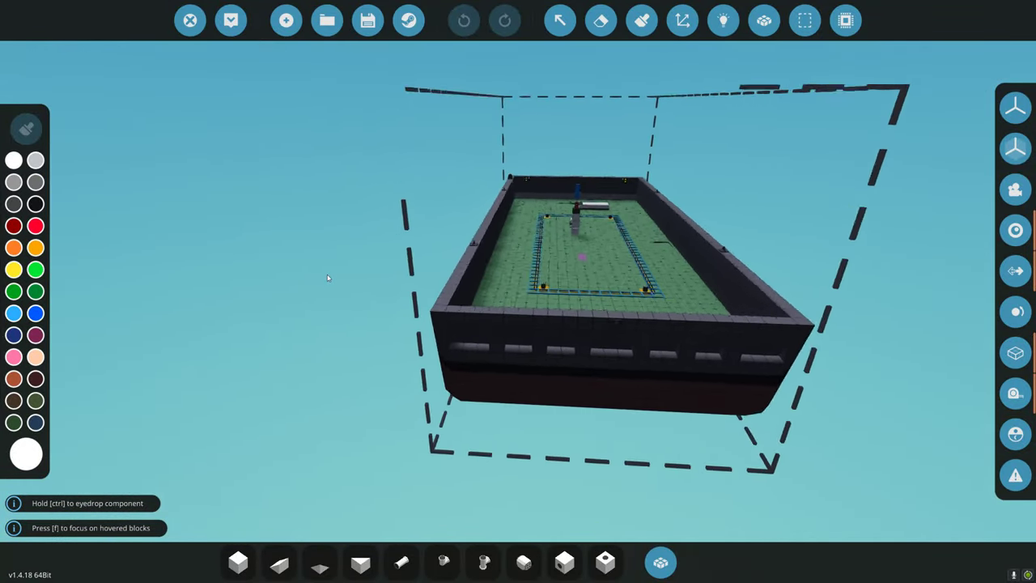
pyautogui.press('a')
pyautogui.press('w')
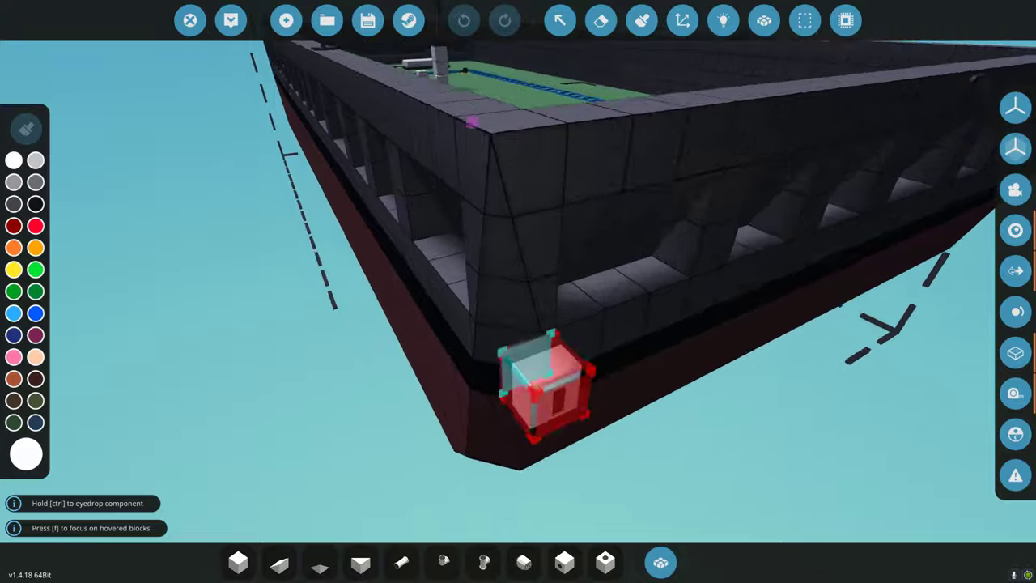
pyautogui.press('w')
pyautogui.press('a')
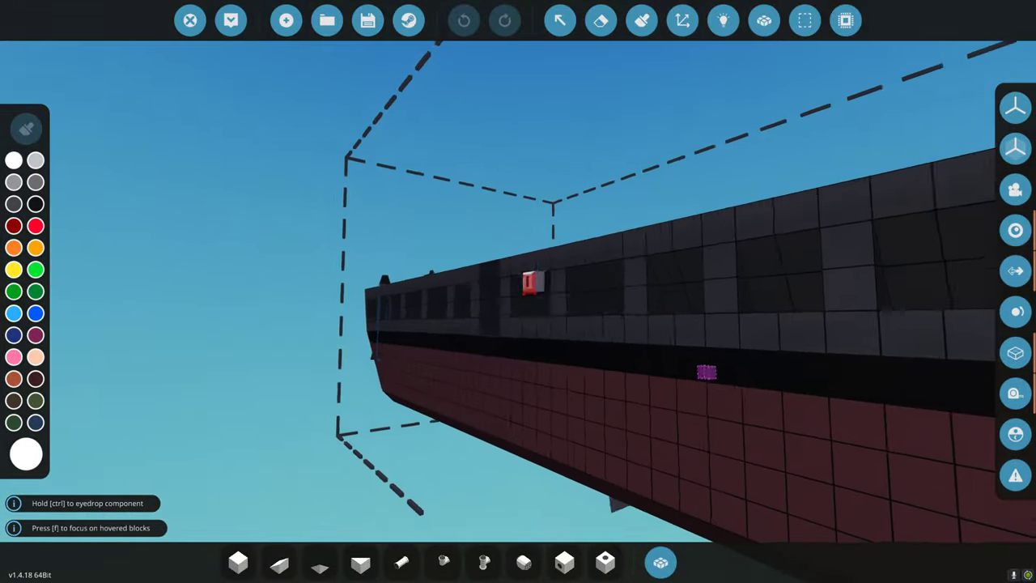
# - Examine the pipes inside the hull and the red strapped units in the yellow-walled compartment
pyautogui.press('w')
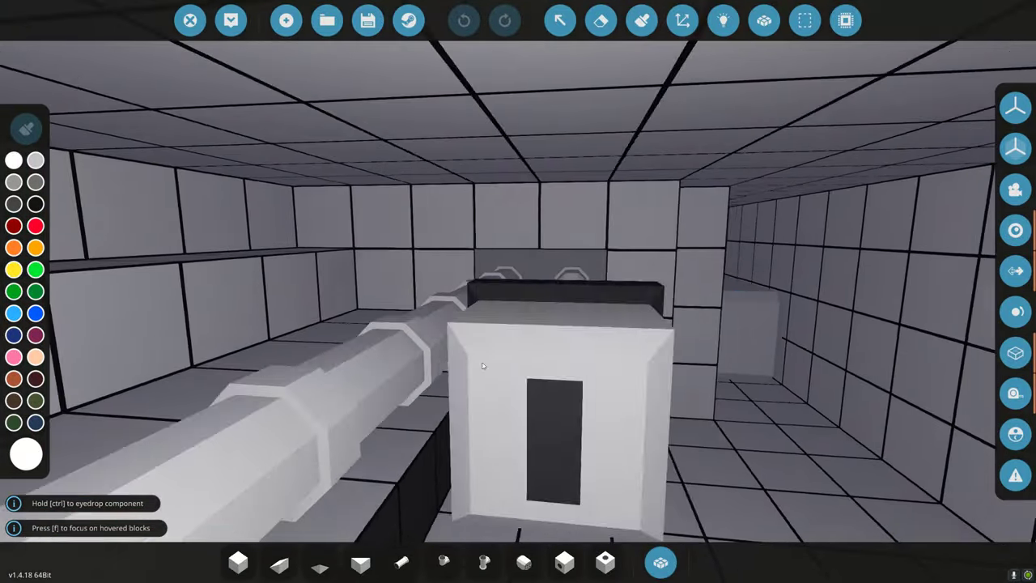
pyautogui.press('w')
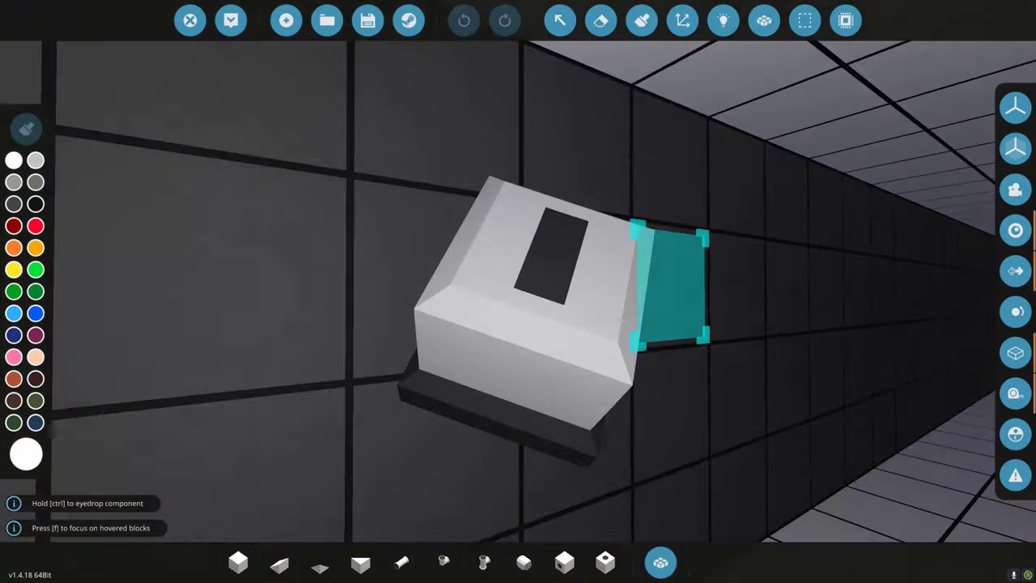
pyautogui.press('w')
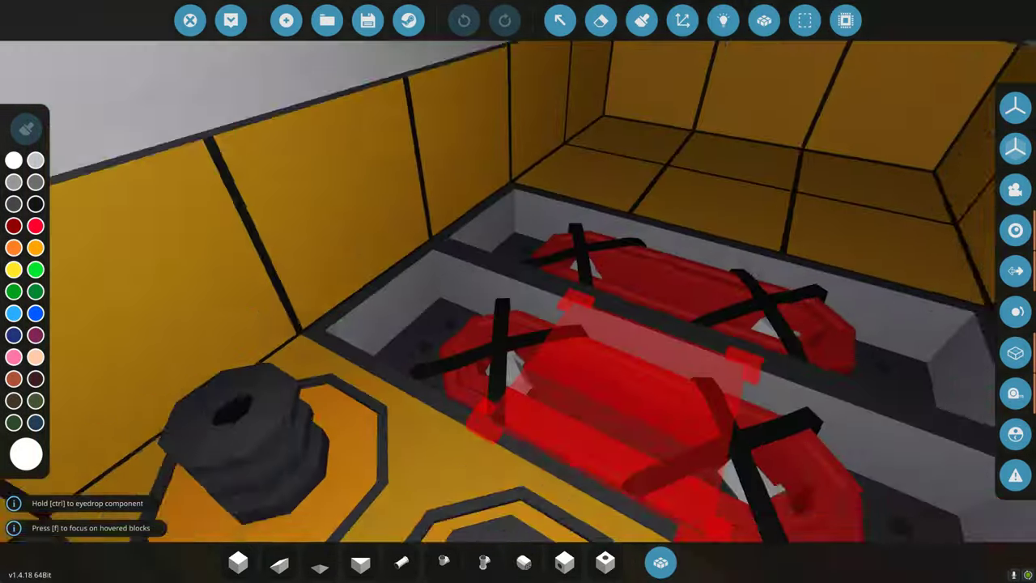
pyautogui.press('w')
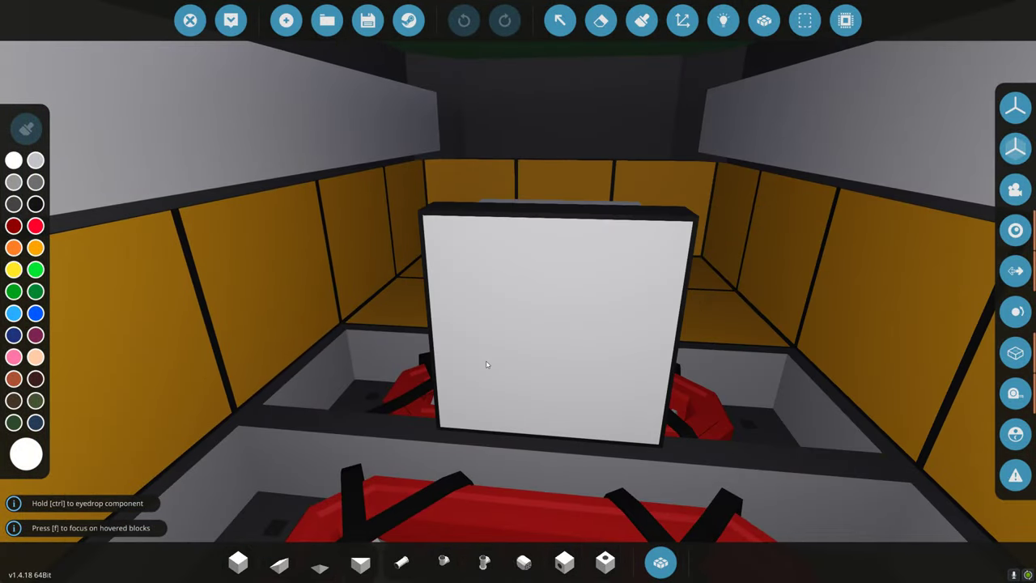
pyautogui.press('s')
pyautogui.press('s')
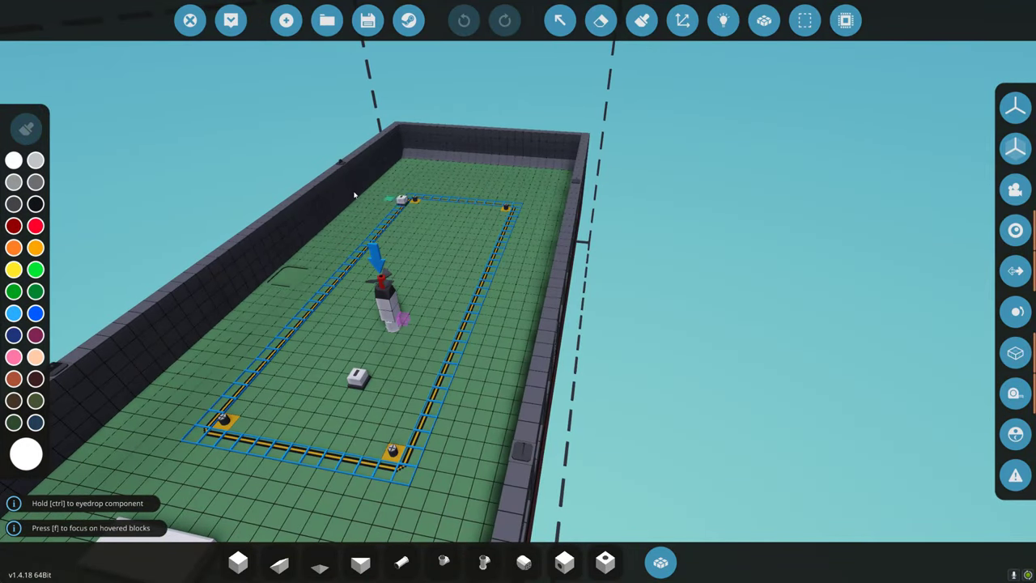
# - Save the barge as a new vehicle named Career Barge Release Backup
pyautogui.press('d')
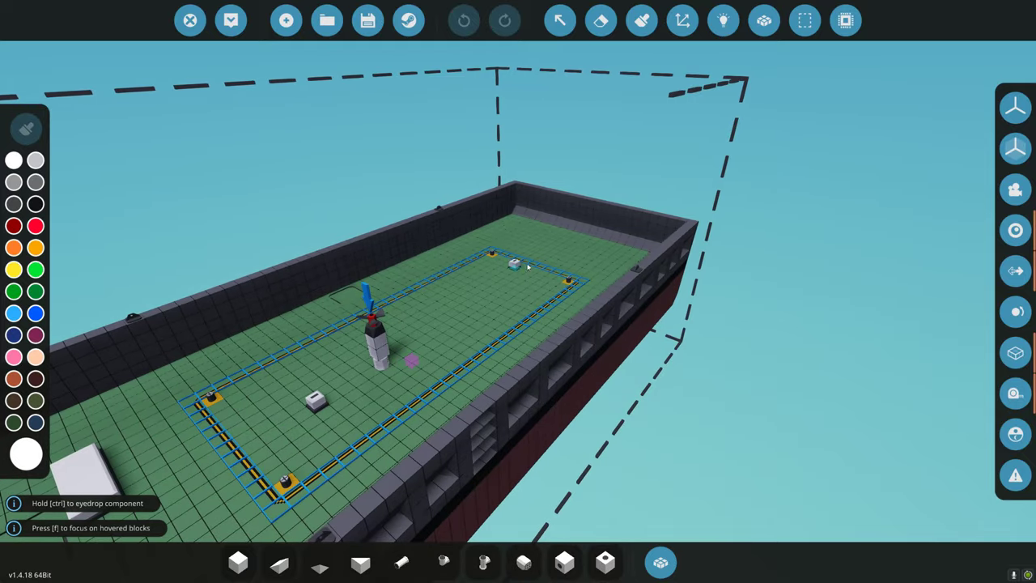
pyautogui.click(368, 417)
pyautogui.press('d')
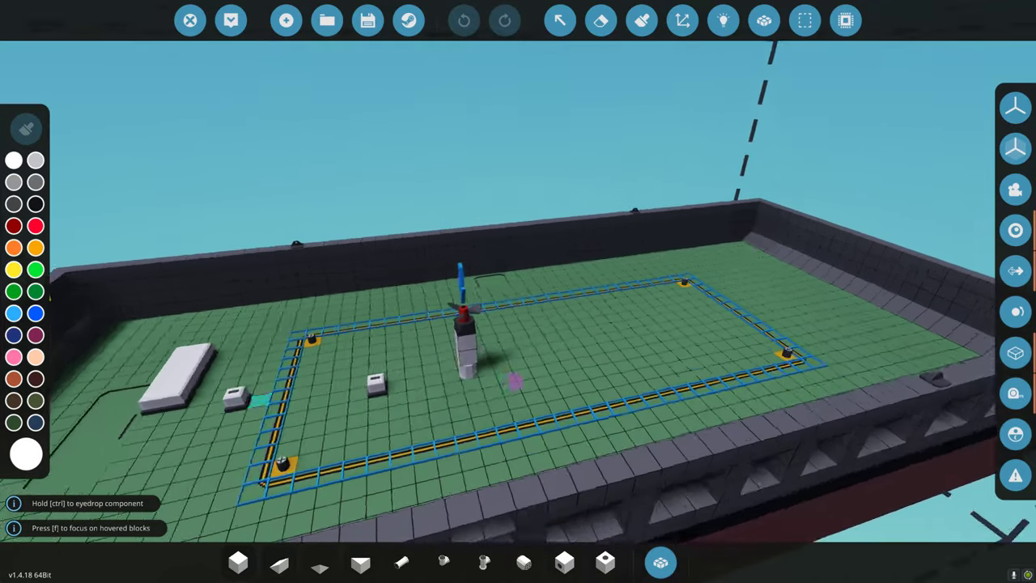
pyautogui.press('s')
pyautogui.press('a')
pyautogui.press('s')
pyautogui.press('a')
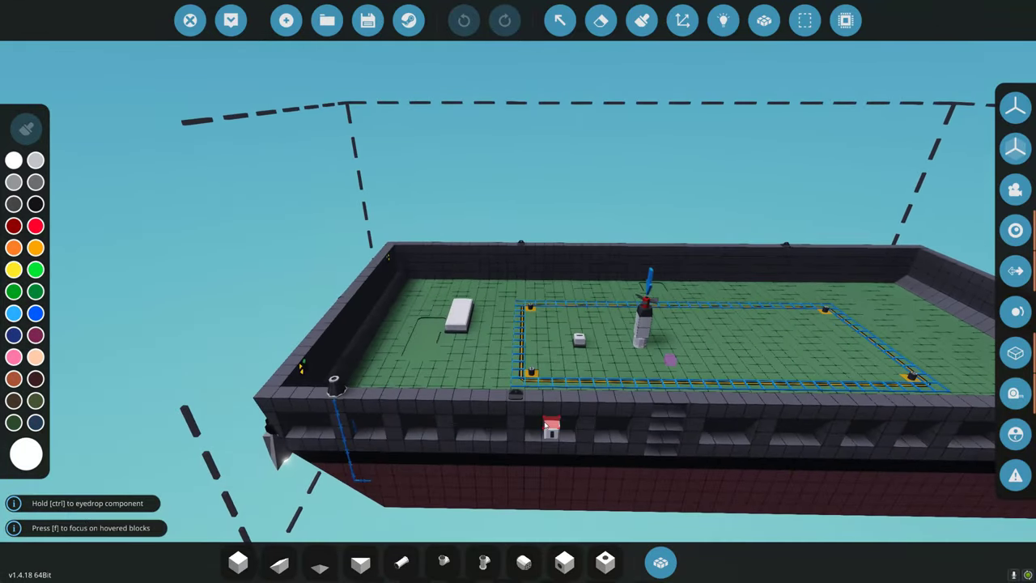
pyautogui.click(368, 20)
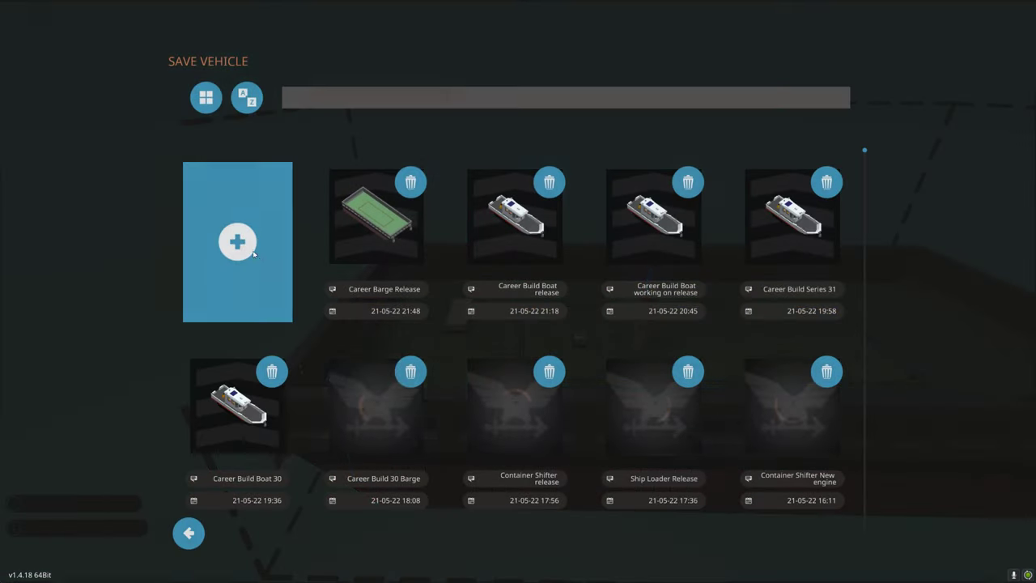
pyautogui.click(237, 243)
pyautogui.click(585, 304)
pyautogui.write('Barge Release')
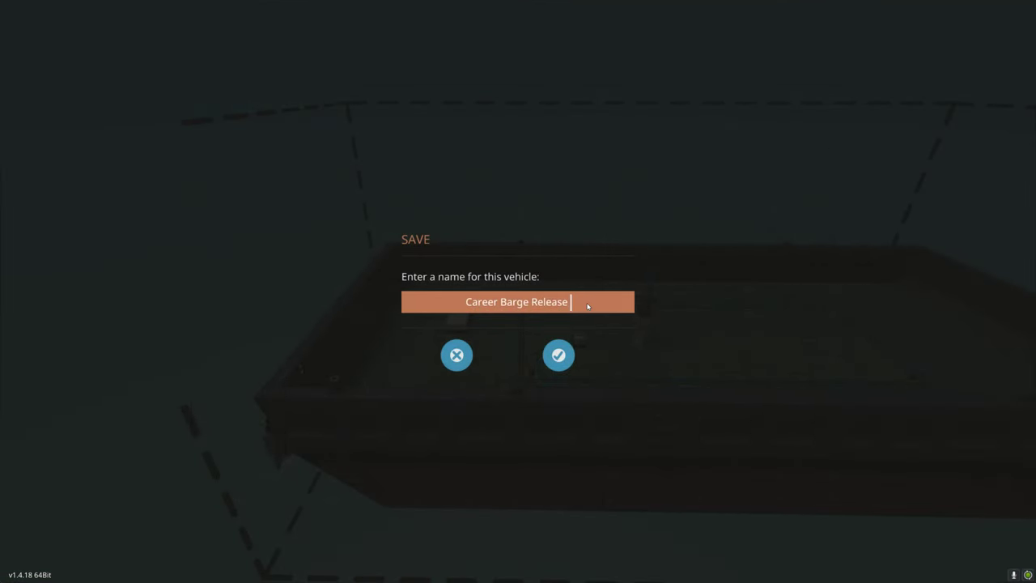
pyautogui.write('ckup')
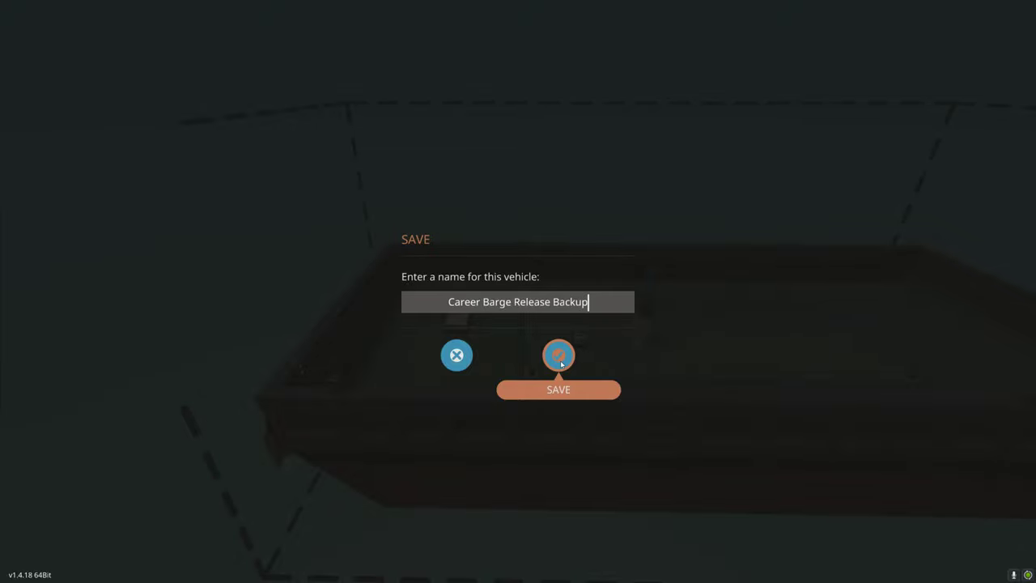
pyautogui.click(559, 356)
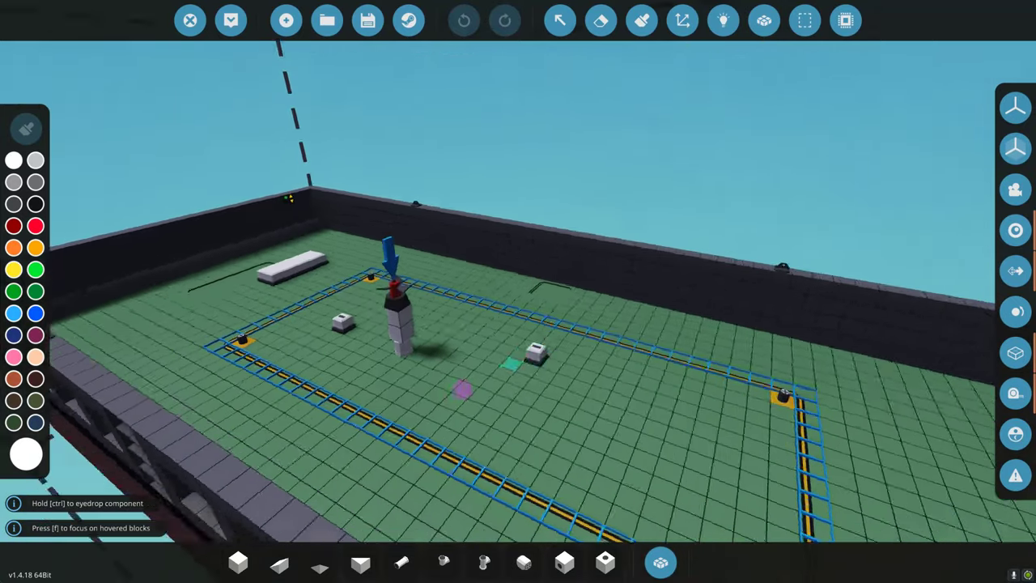
# - Save the barge again over the existing Career Barge Release Backup vehicle
pyautogui.moveTo(531, 356); pyautogui.dragTo(675, 381)
pyautogui.scroll(-5, 675, 381)
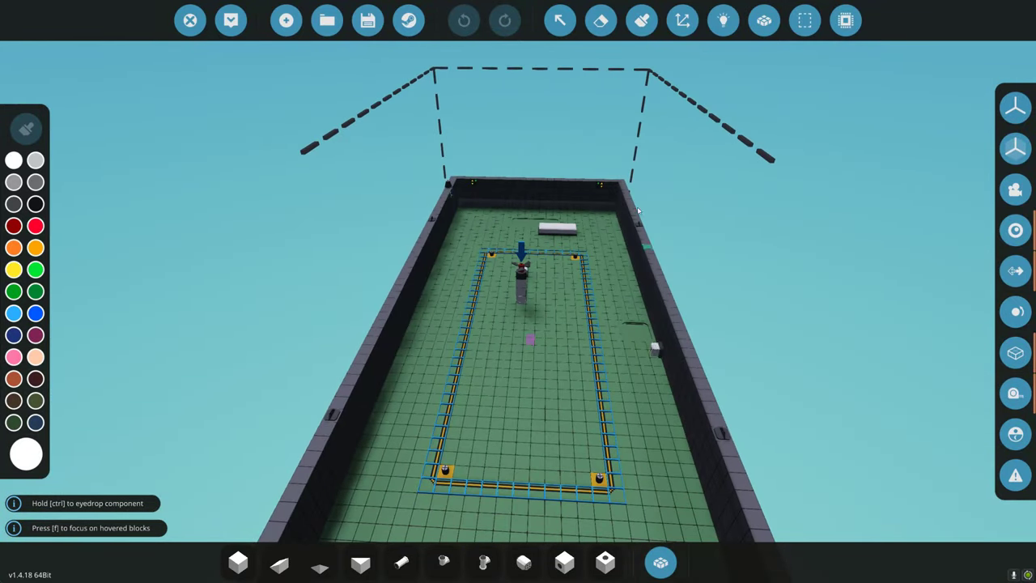
pyautogui.press('d')
pyautogui.moveTo(555, 336); pyautogui.dragTo(558, 342)
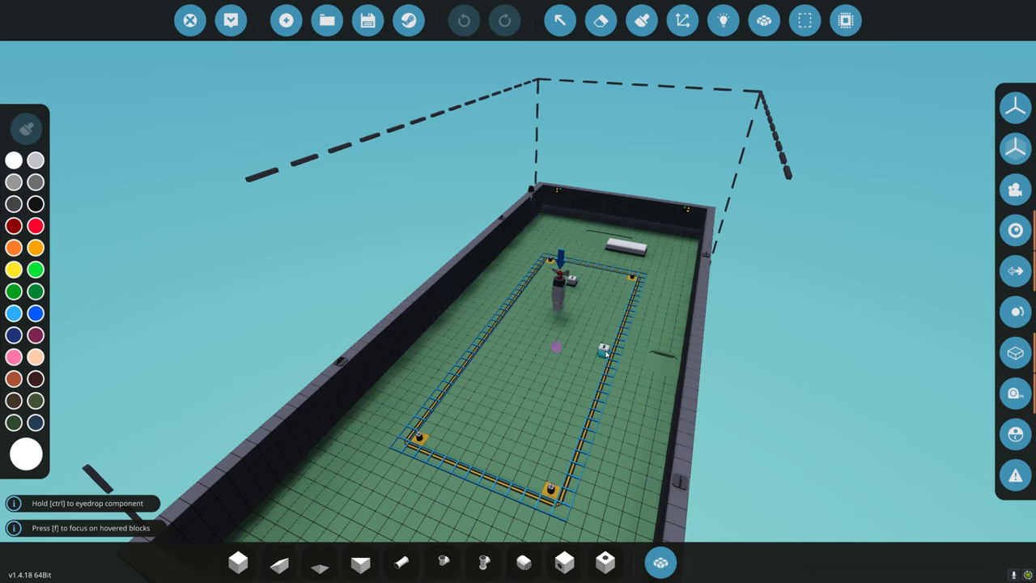
pyautogui.click(367, 20)
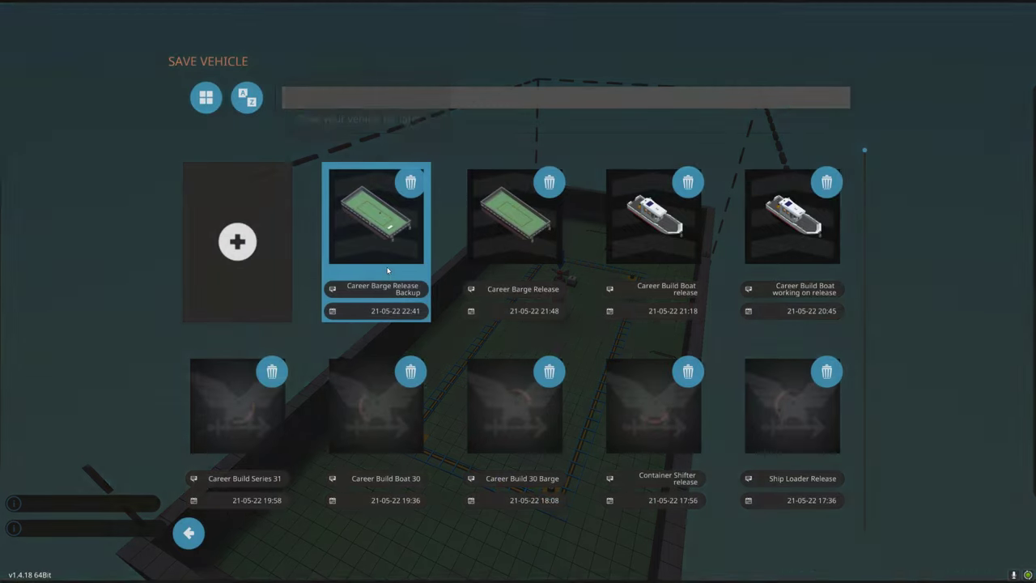
pyautogui.click(377, 250)
pyautogui.click(559, 457)
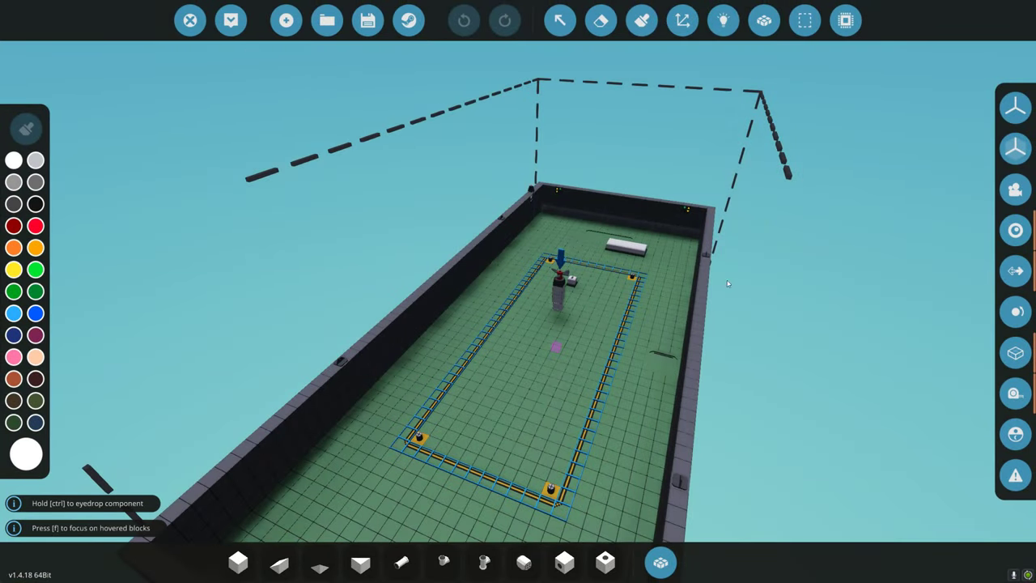
# - Search the saved vehicles for "tuto" and load Stormworks Basics Helicopter Tutorial
pyautogui.press('w')
pyautogui.moveTo(727, 280); pyautogui.dragTo(696, 233)
pyautogui.press('w')
pyautogui.press('d')
pyautogui.press('w')
pyautogui.press('s')
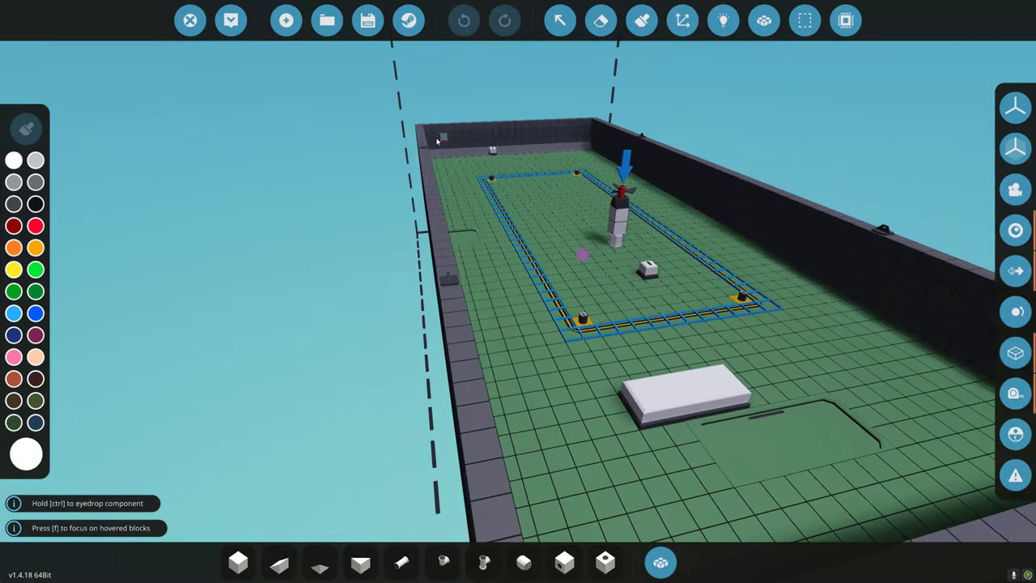
pyautogui.click(327, 20)
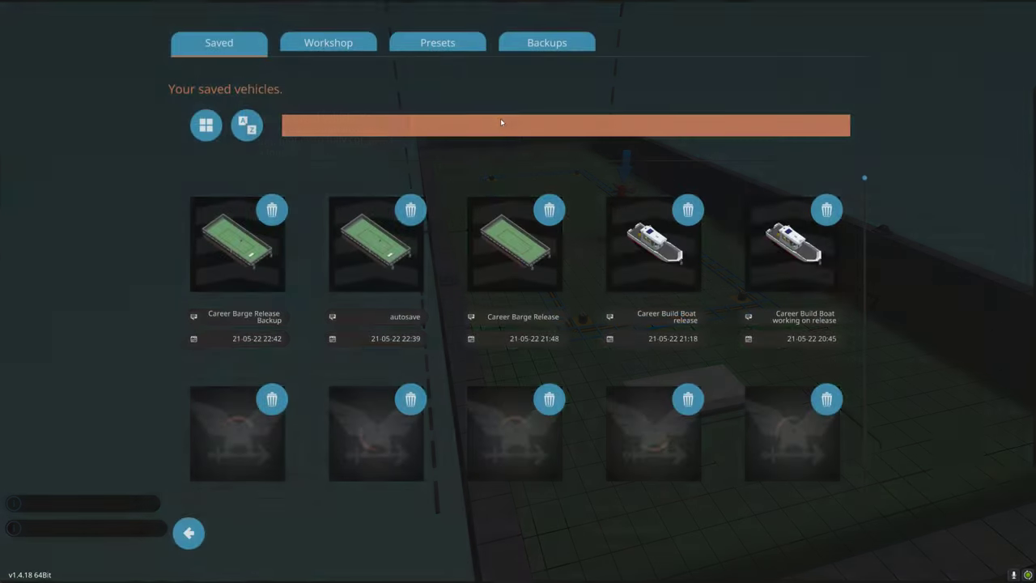
pyautogui.write('tuto')
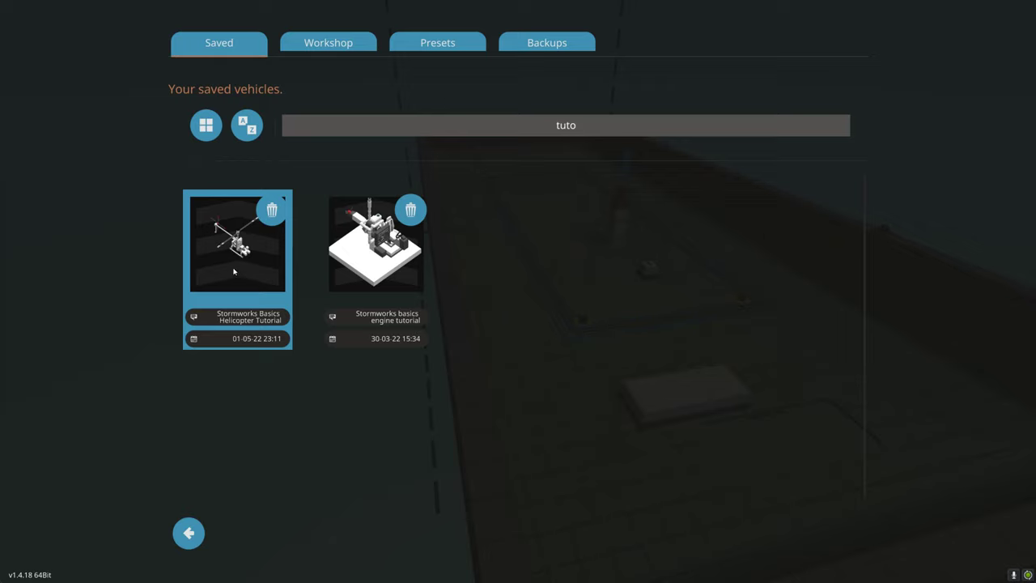
pyautogui.click(234, 237)
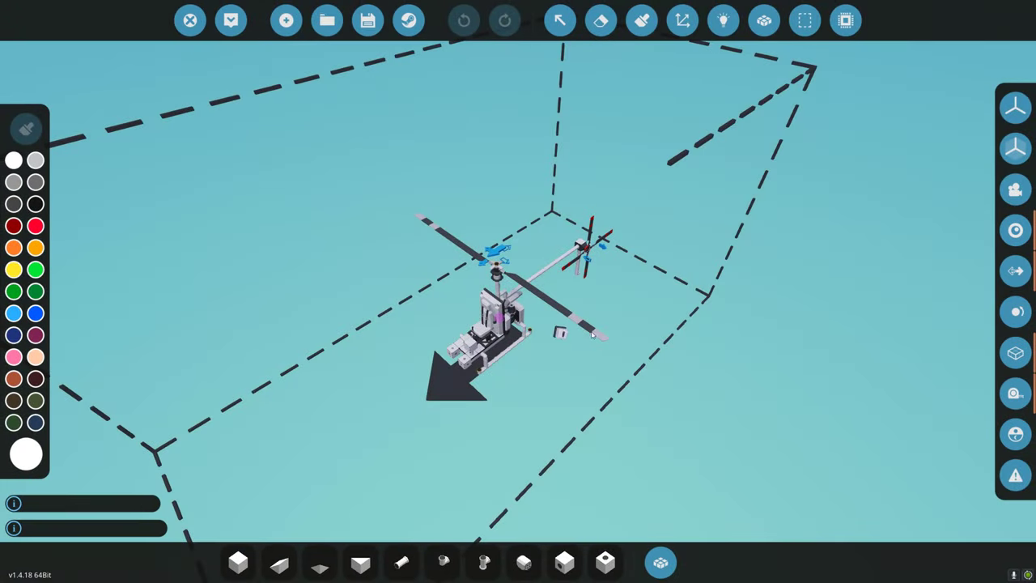
# - Examine the helicopter's seat, engine, landing skids, main rotor and tail rotor from the side
pyautogui.press('w')
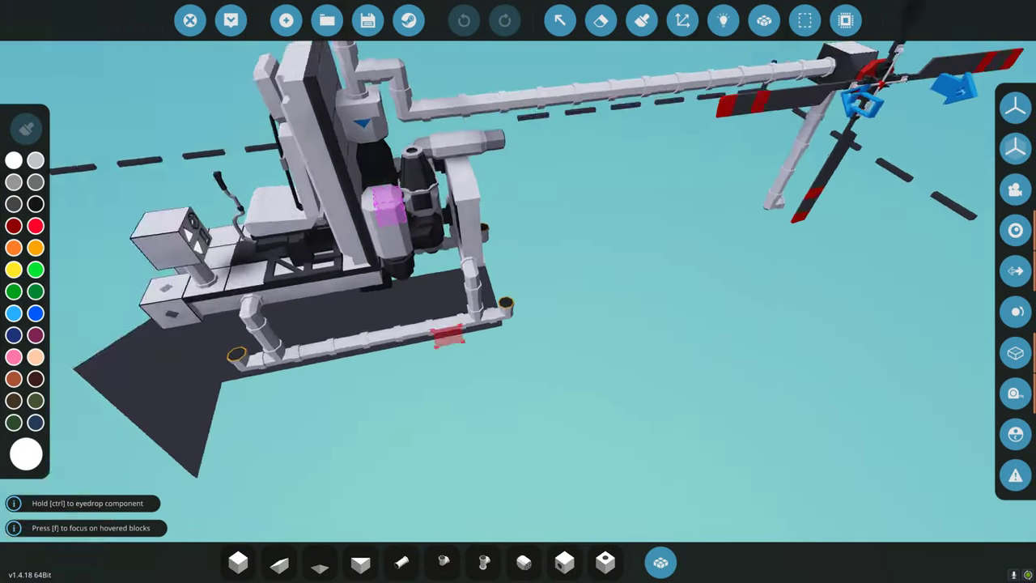
pyautogui.moveTo(446, 333); pyautogui.dragTo(591, 380)
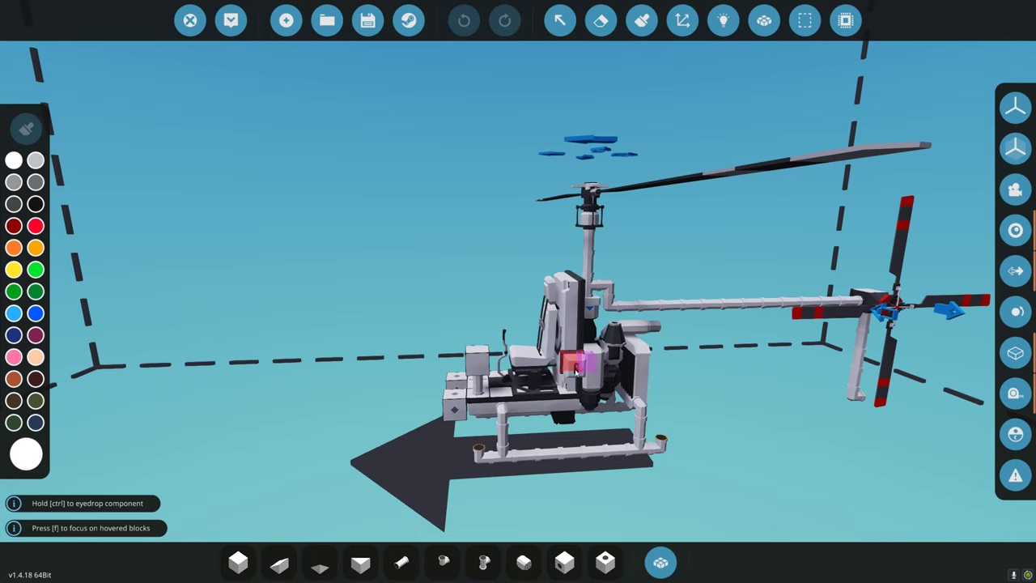
pyautogui.click(548, 397)
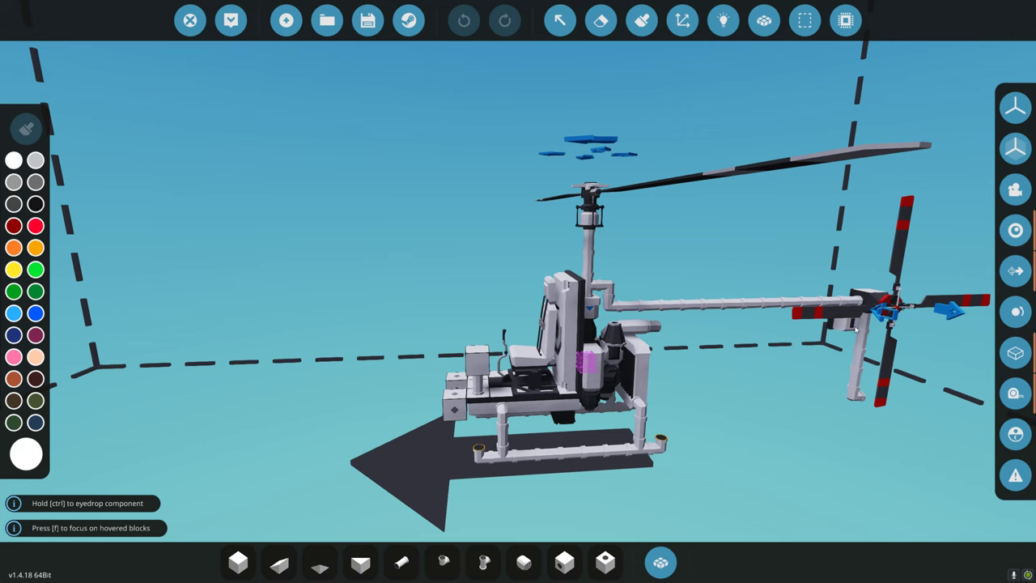
pyautogui.scroll(4, 806, 381)
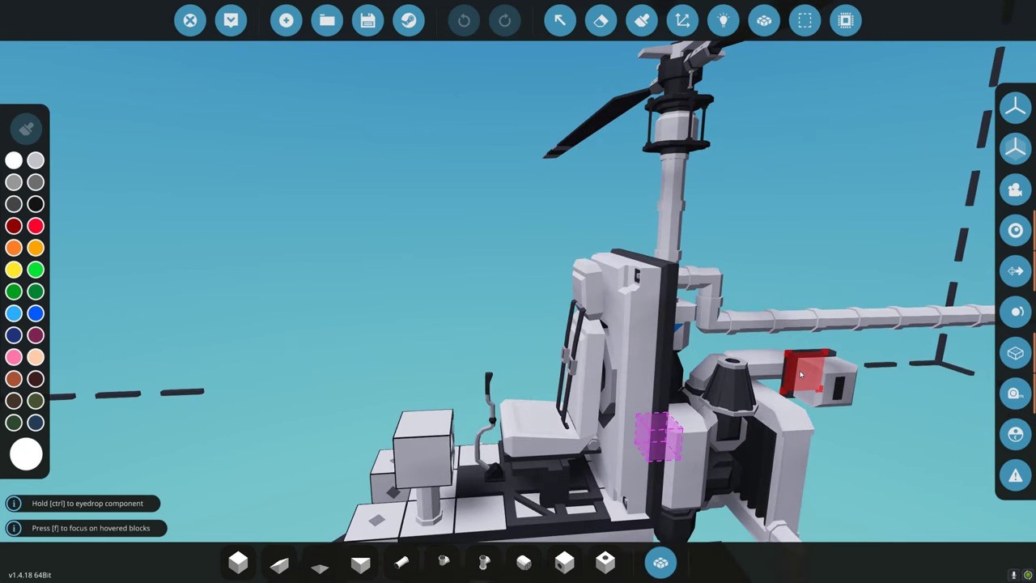
pyautogui.scroll(-5, 800, 374)
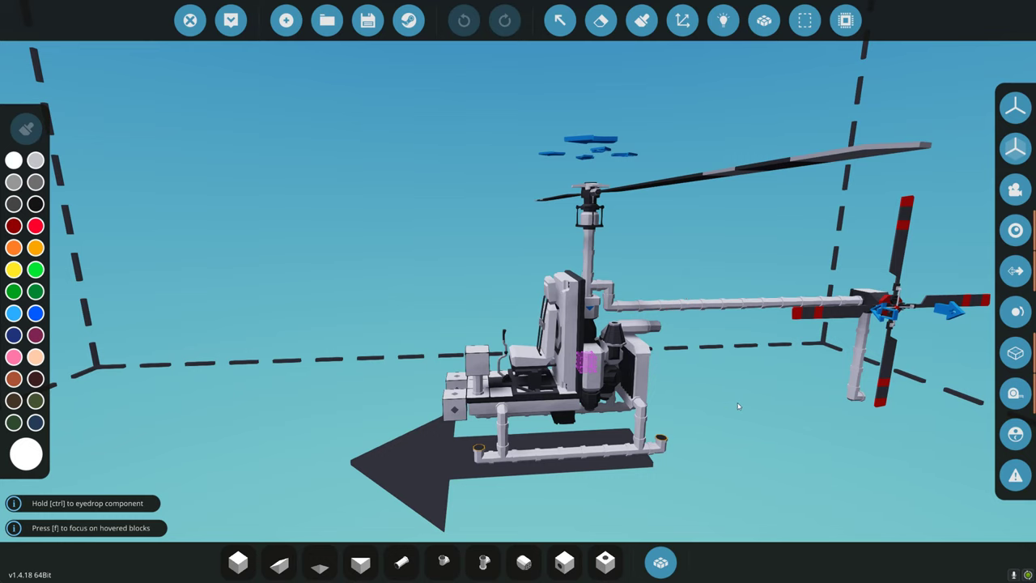
pyautogui.scroll(-3, 740, 406)
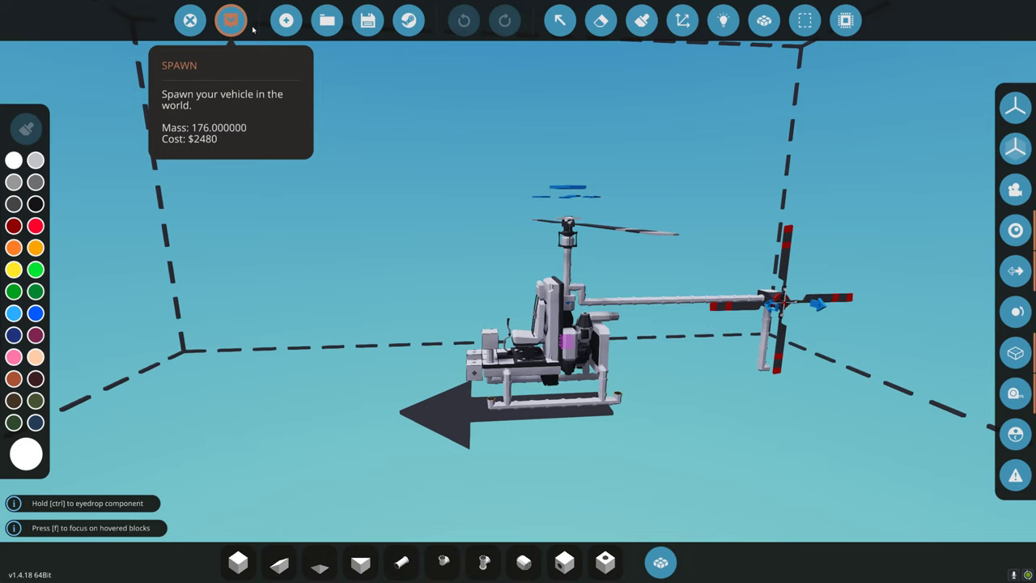
# - Clear the "tuto" filter from the saved vehicles and load Career Barge Release Backup
pyautogui.click(327, 21)
pyautogui.click(332, 43)
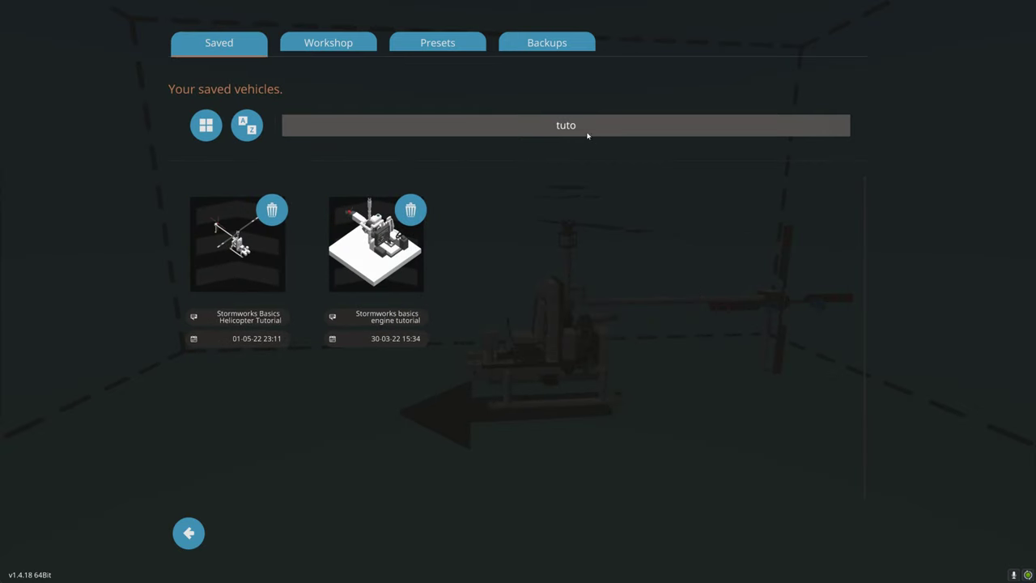
pyautogui.click(588, 136)
pyautogui.press('BackSpace')
pyautogui.press('BackSpace')
pyautogui.press('BackSpace')
pyautogui.press('BackSpace')
pyautogui.click(253, 259)
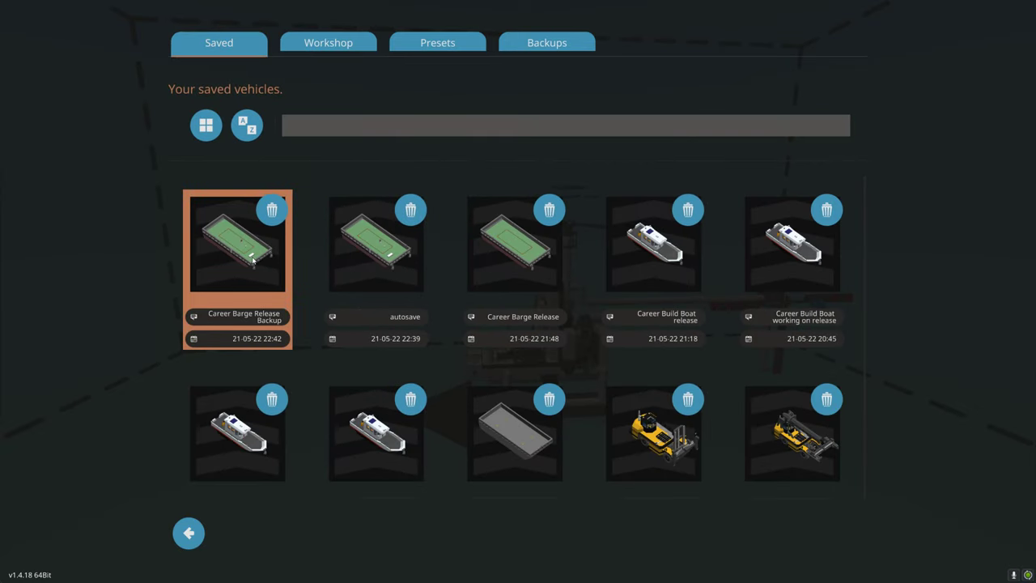
# - Examine the barge's deck, winch anchors at the end, side walls and bow from several angles
pyautogui.scroll(3, 561, 243)
pyautogui.press('d')
pyautogui.press('a')
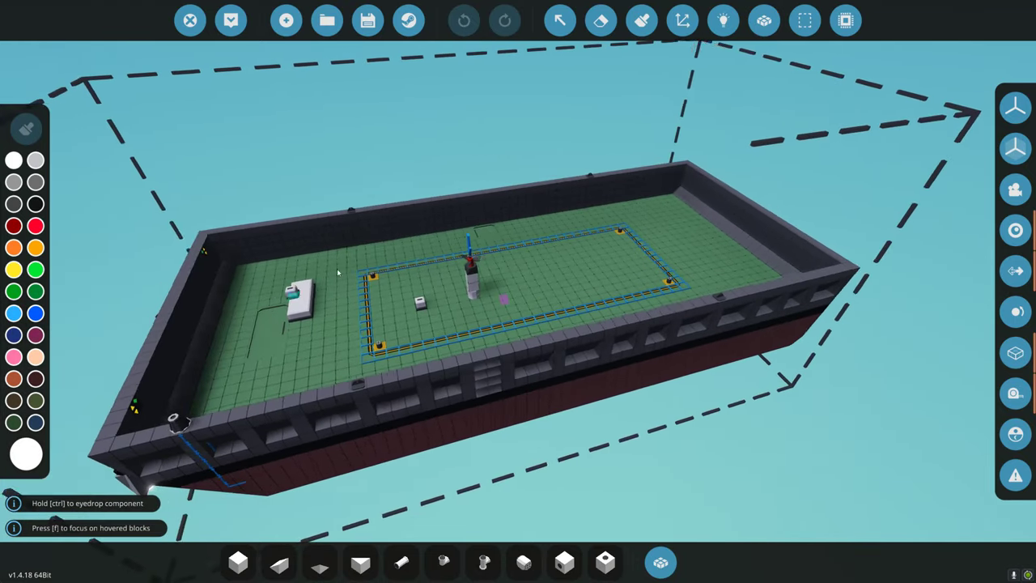
pyautogui.press('a')
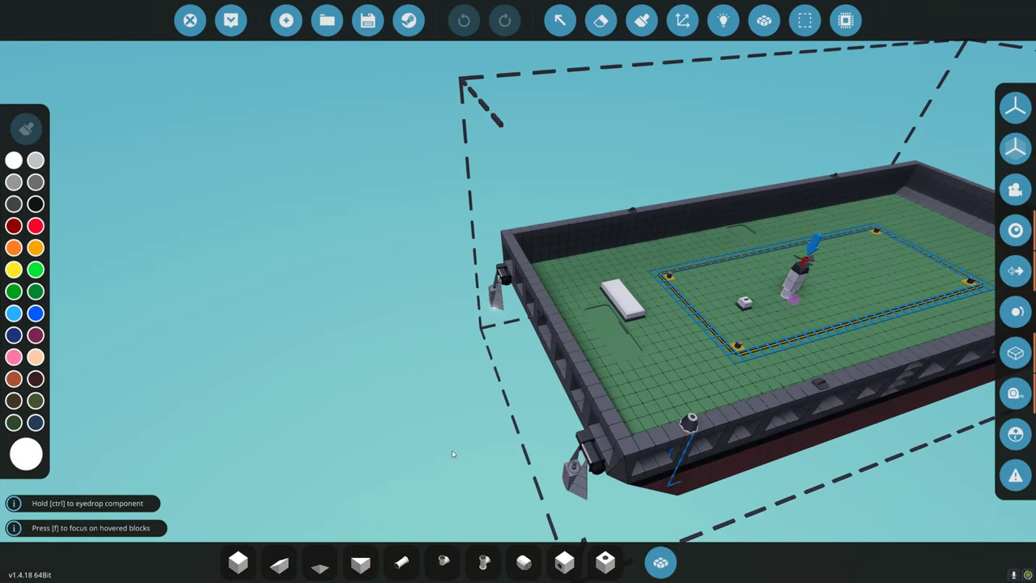
pyautogui.press('d')
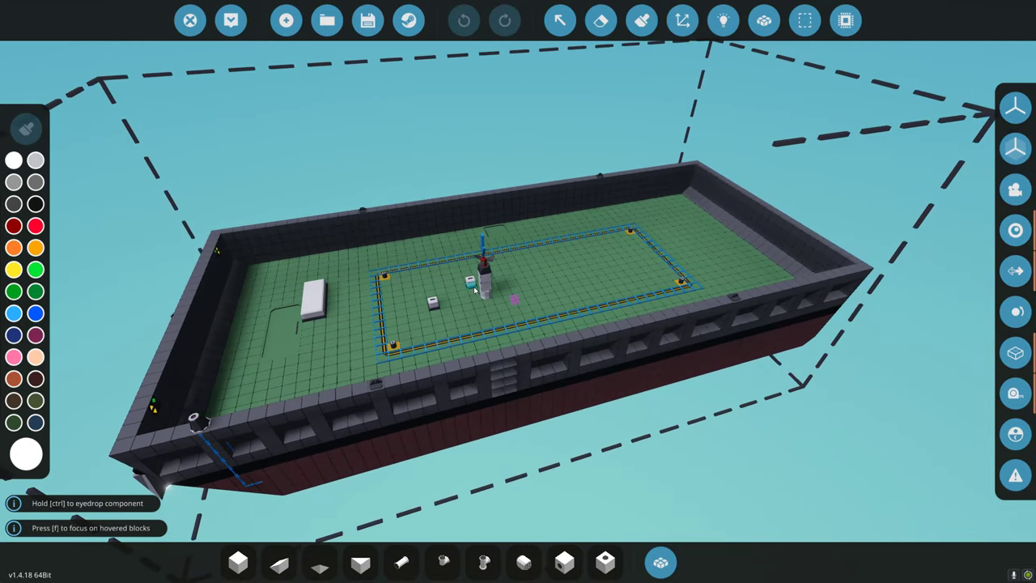
pyautogui.press('d')
pyautogui.scroll(3, 608, 348)
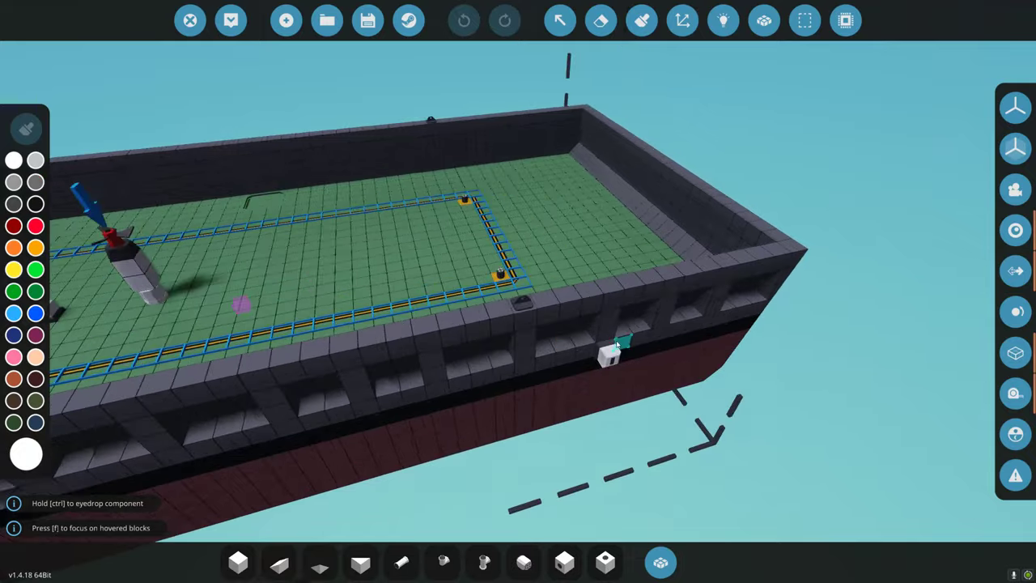
pyautogui.press('d')
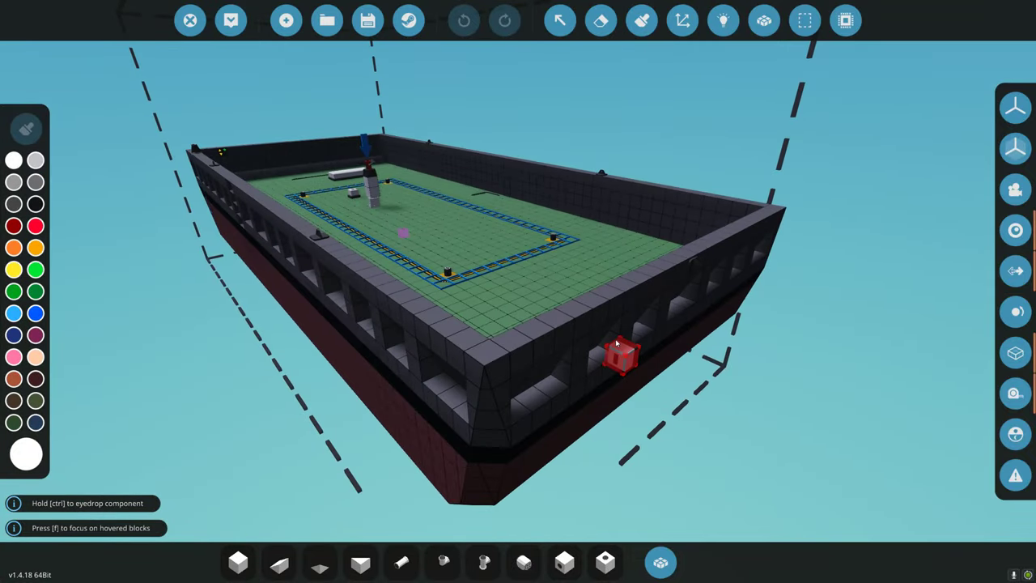